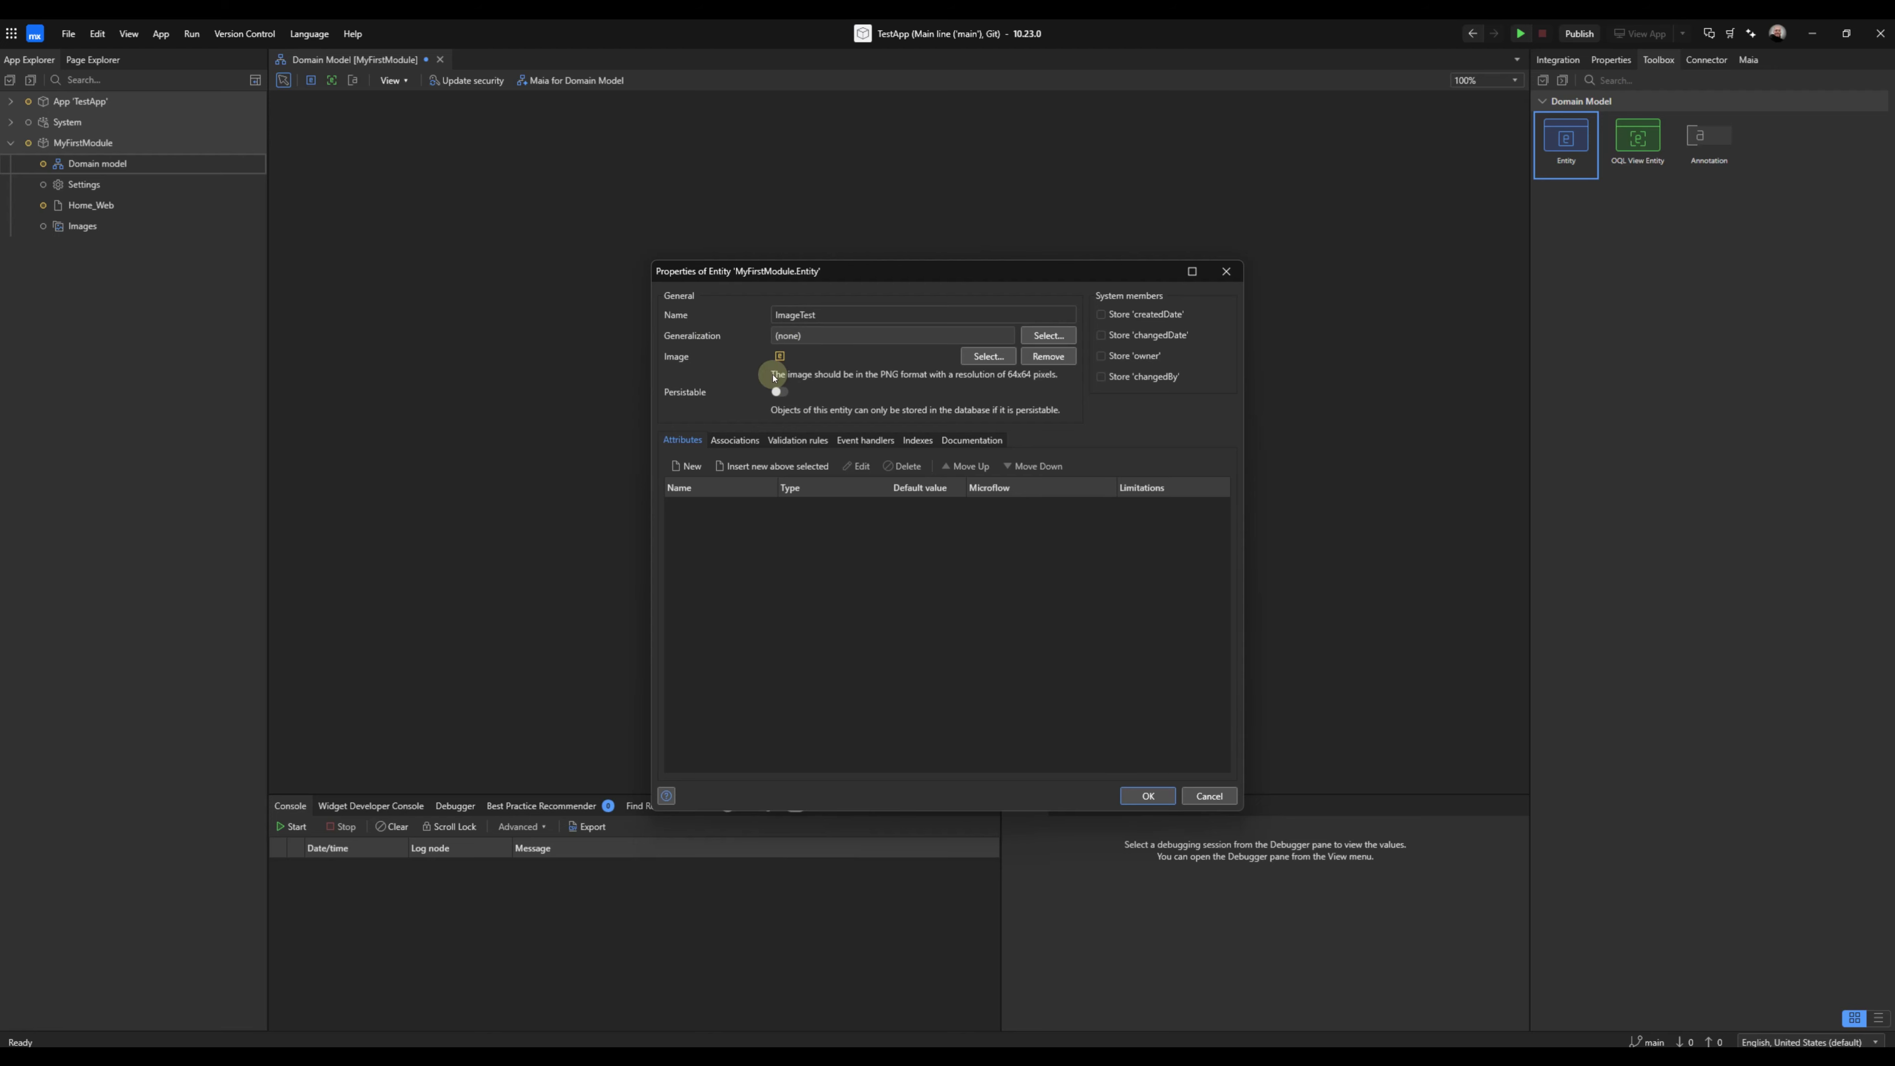
Add a String attribute named ImageURL to the non-persistable ImageTest entity and save the entity.
click(687, 466)
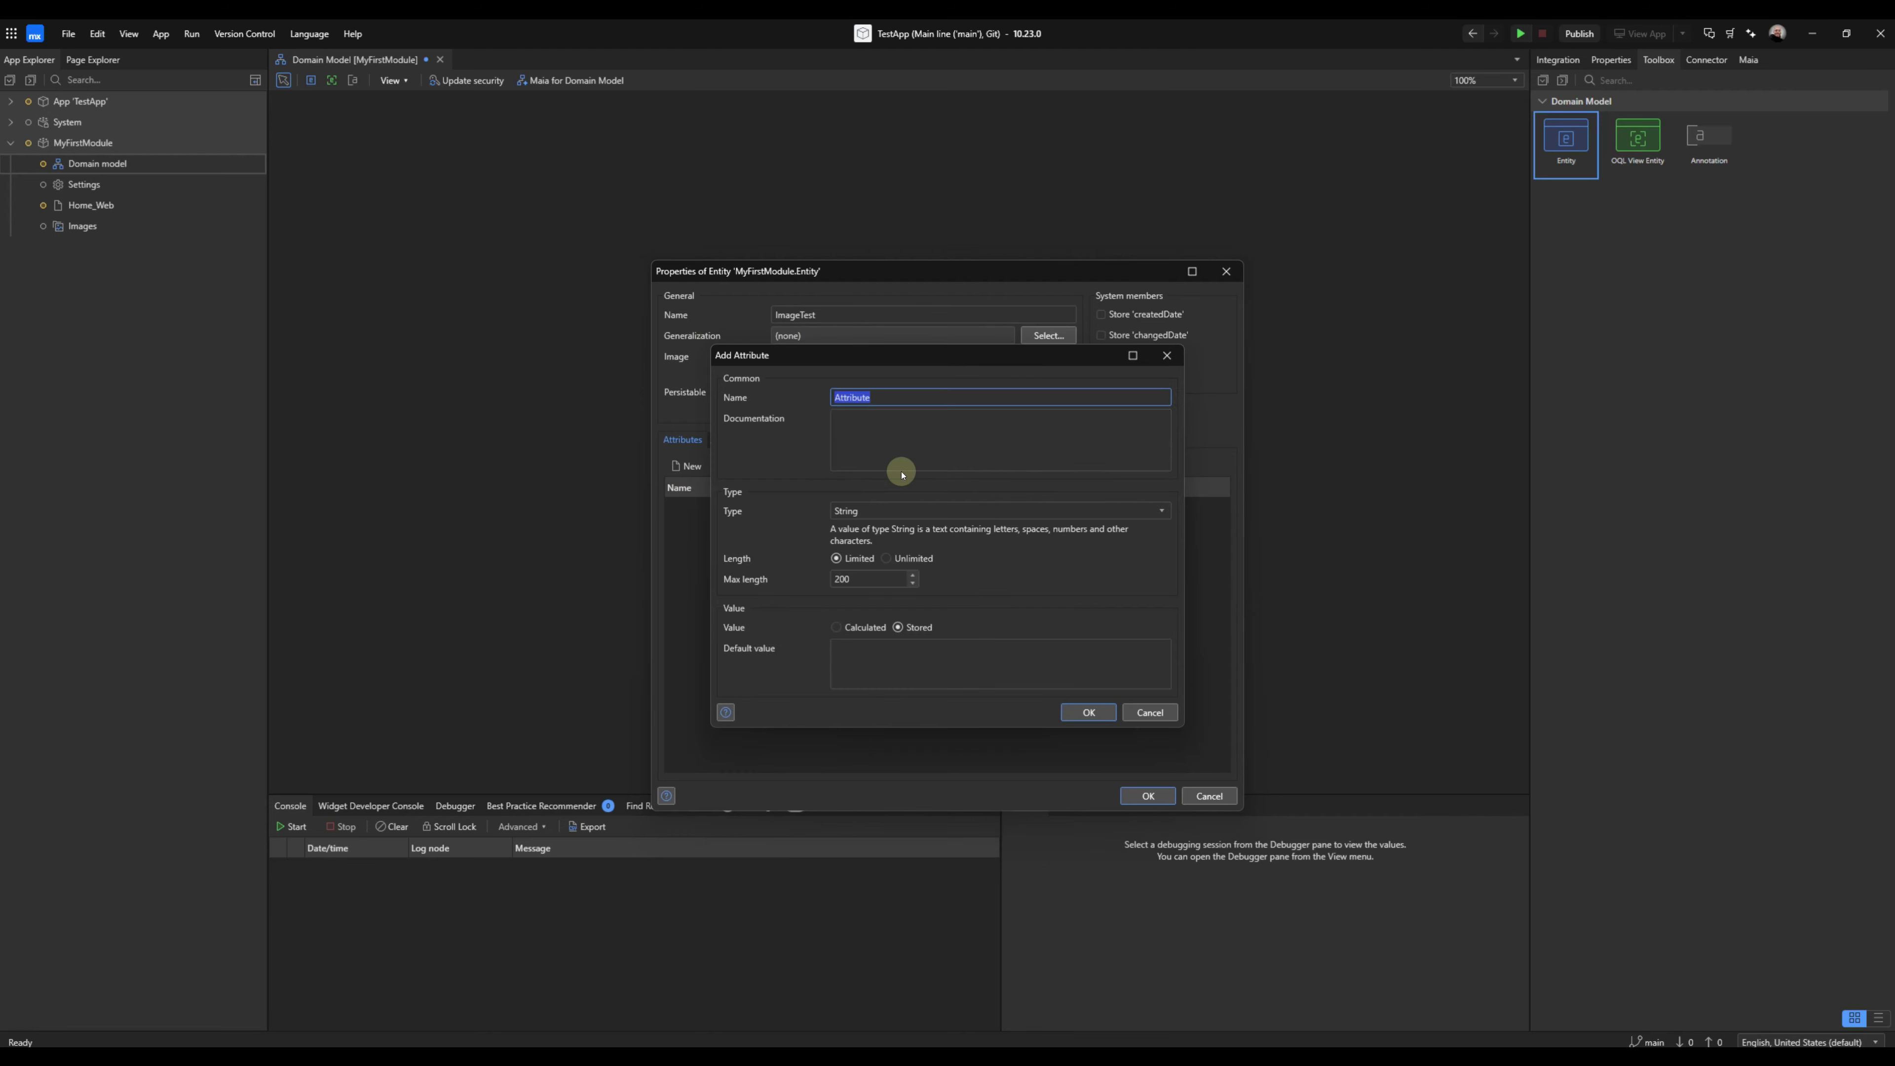
text(ImageURL)
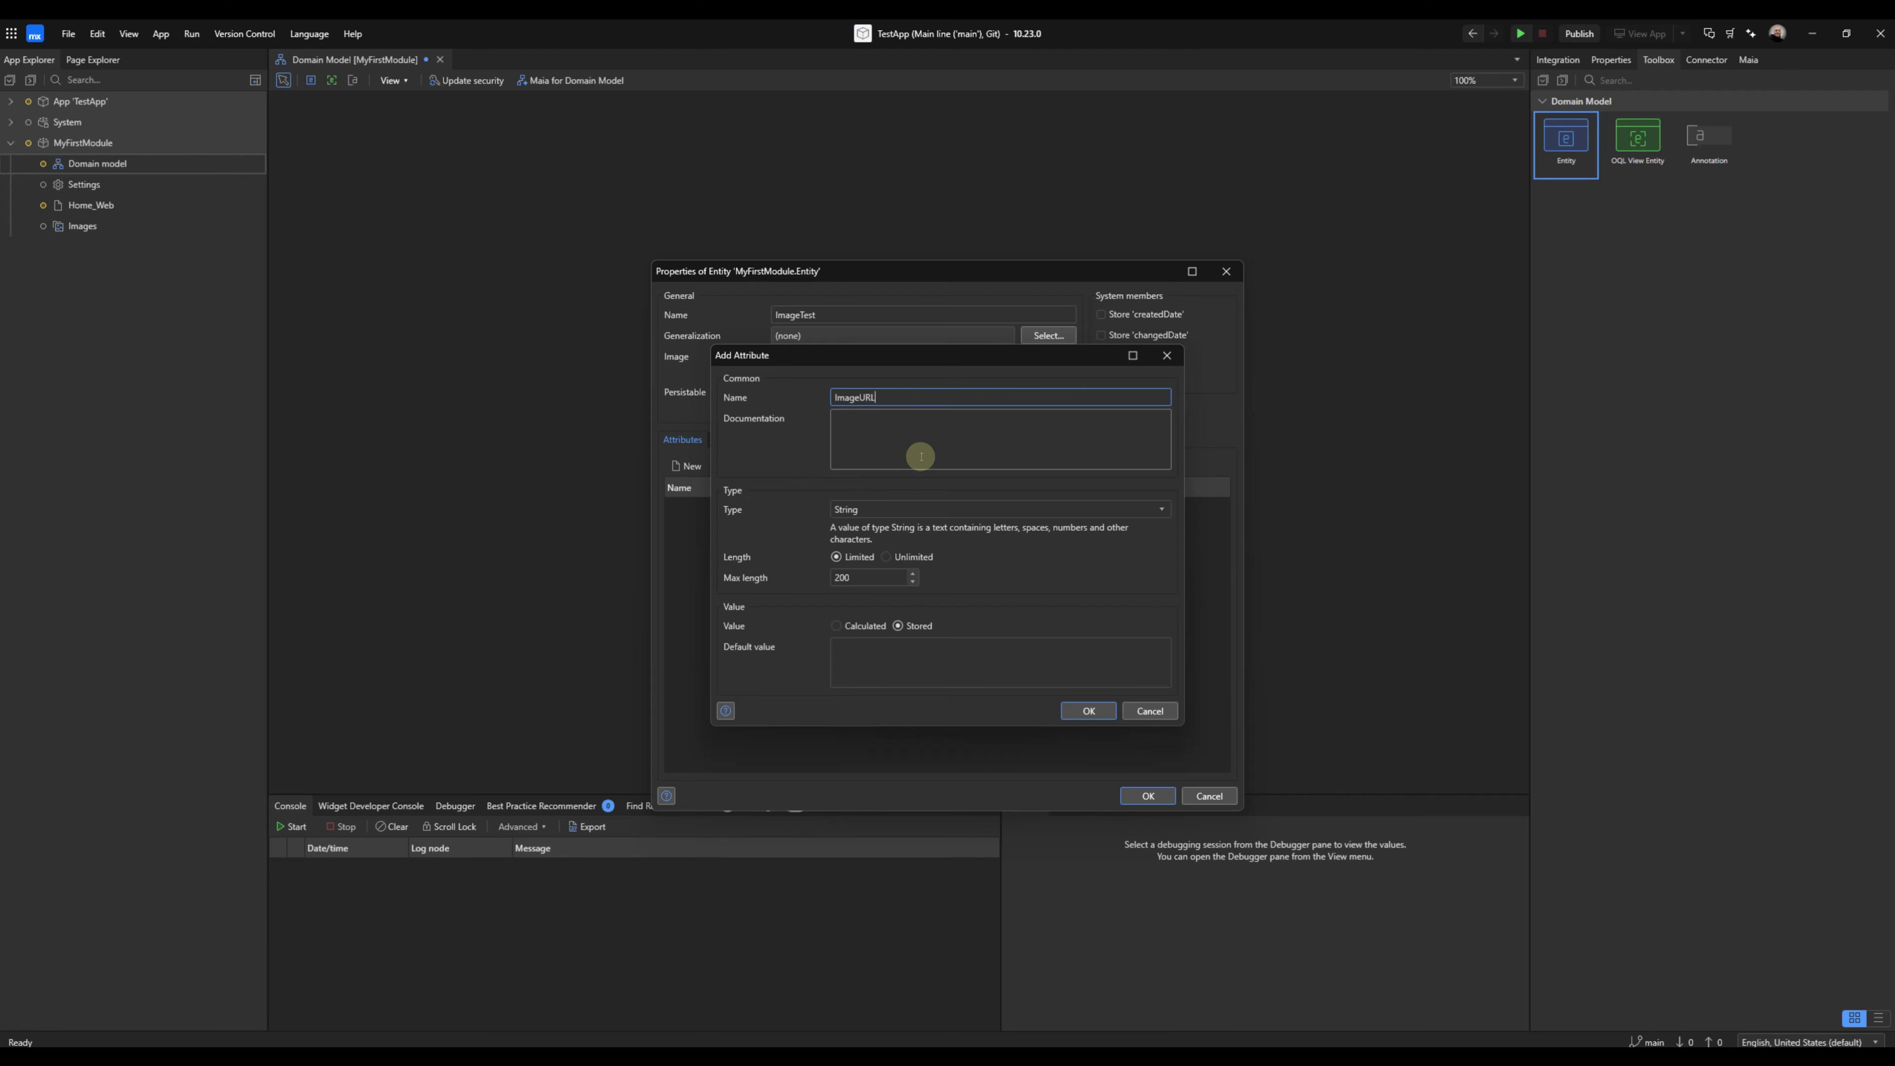
click(1089, 711)
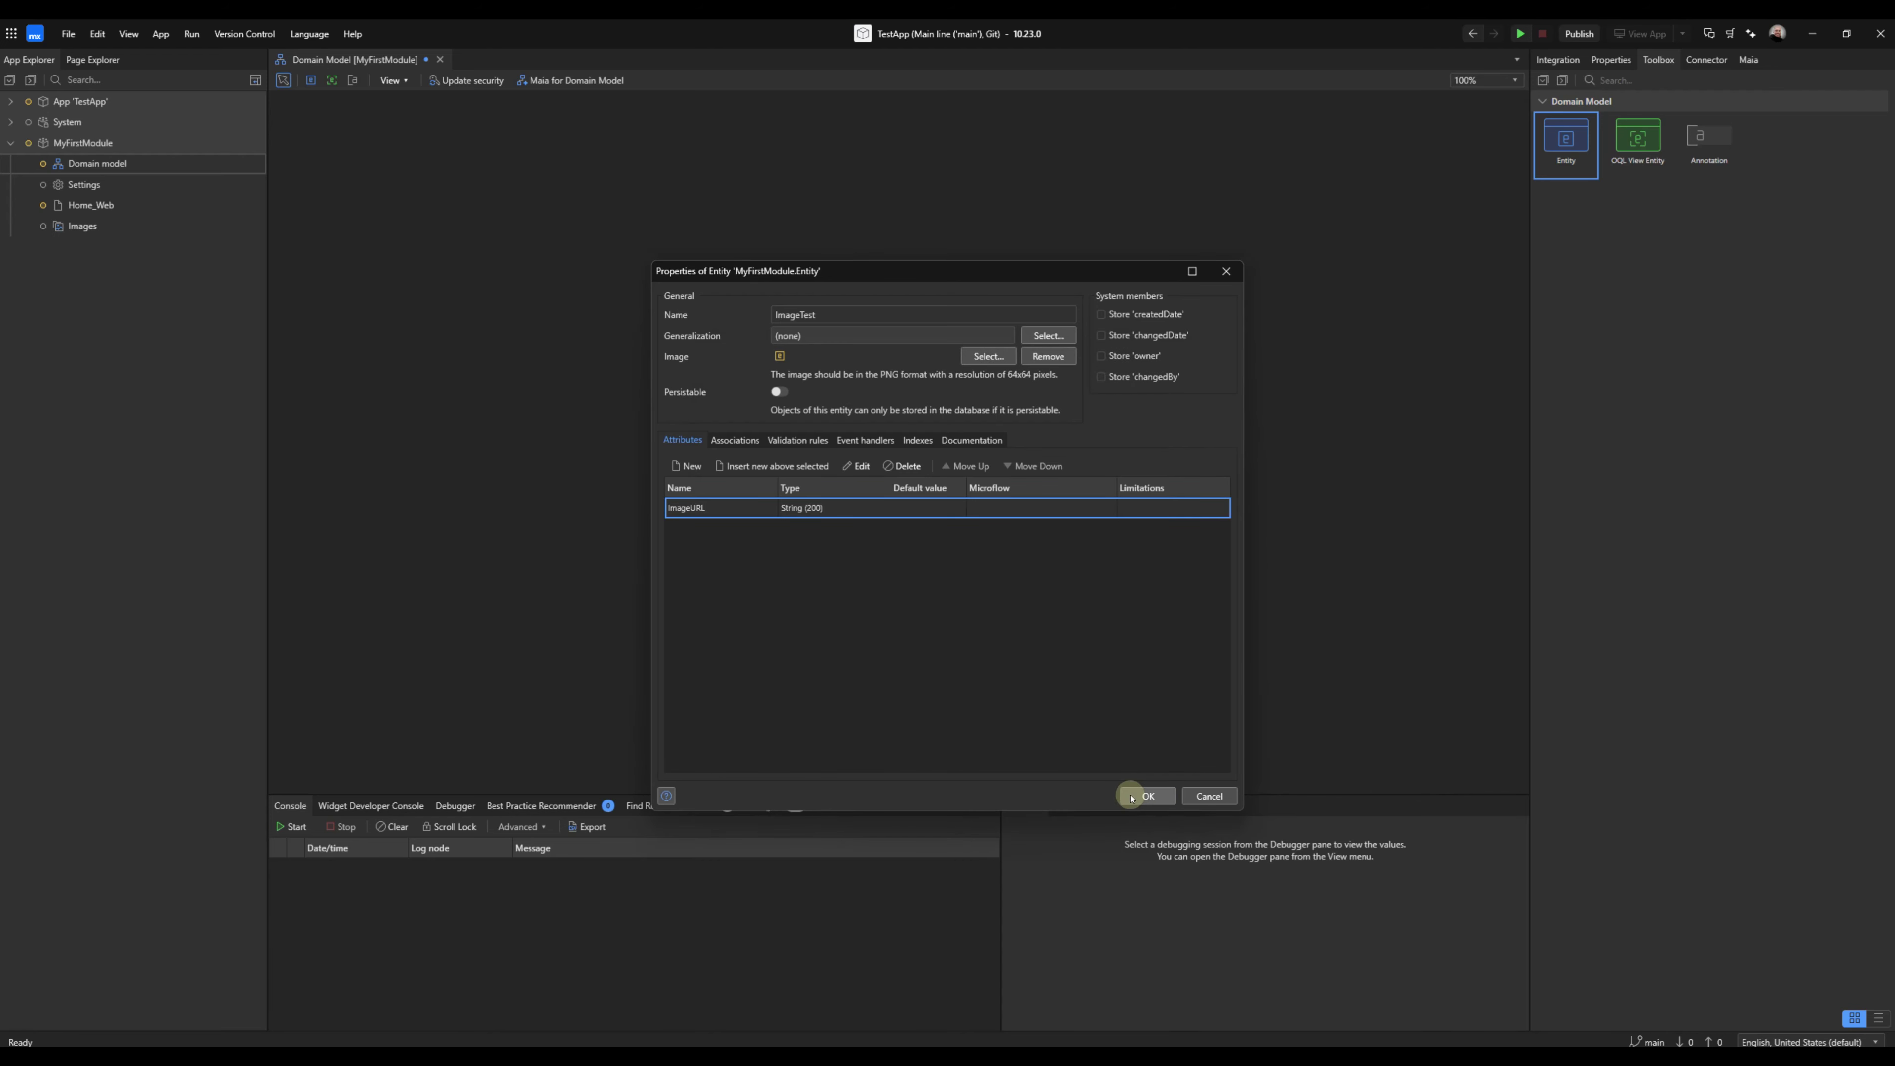
click(1145, 795)
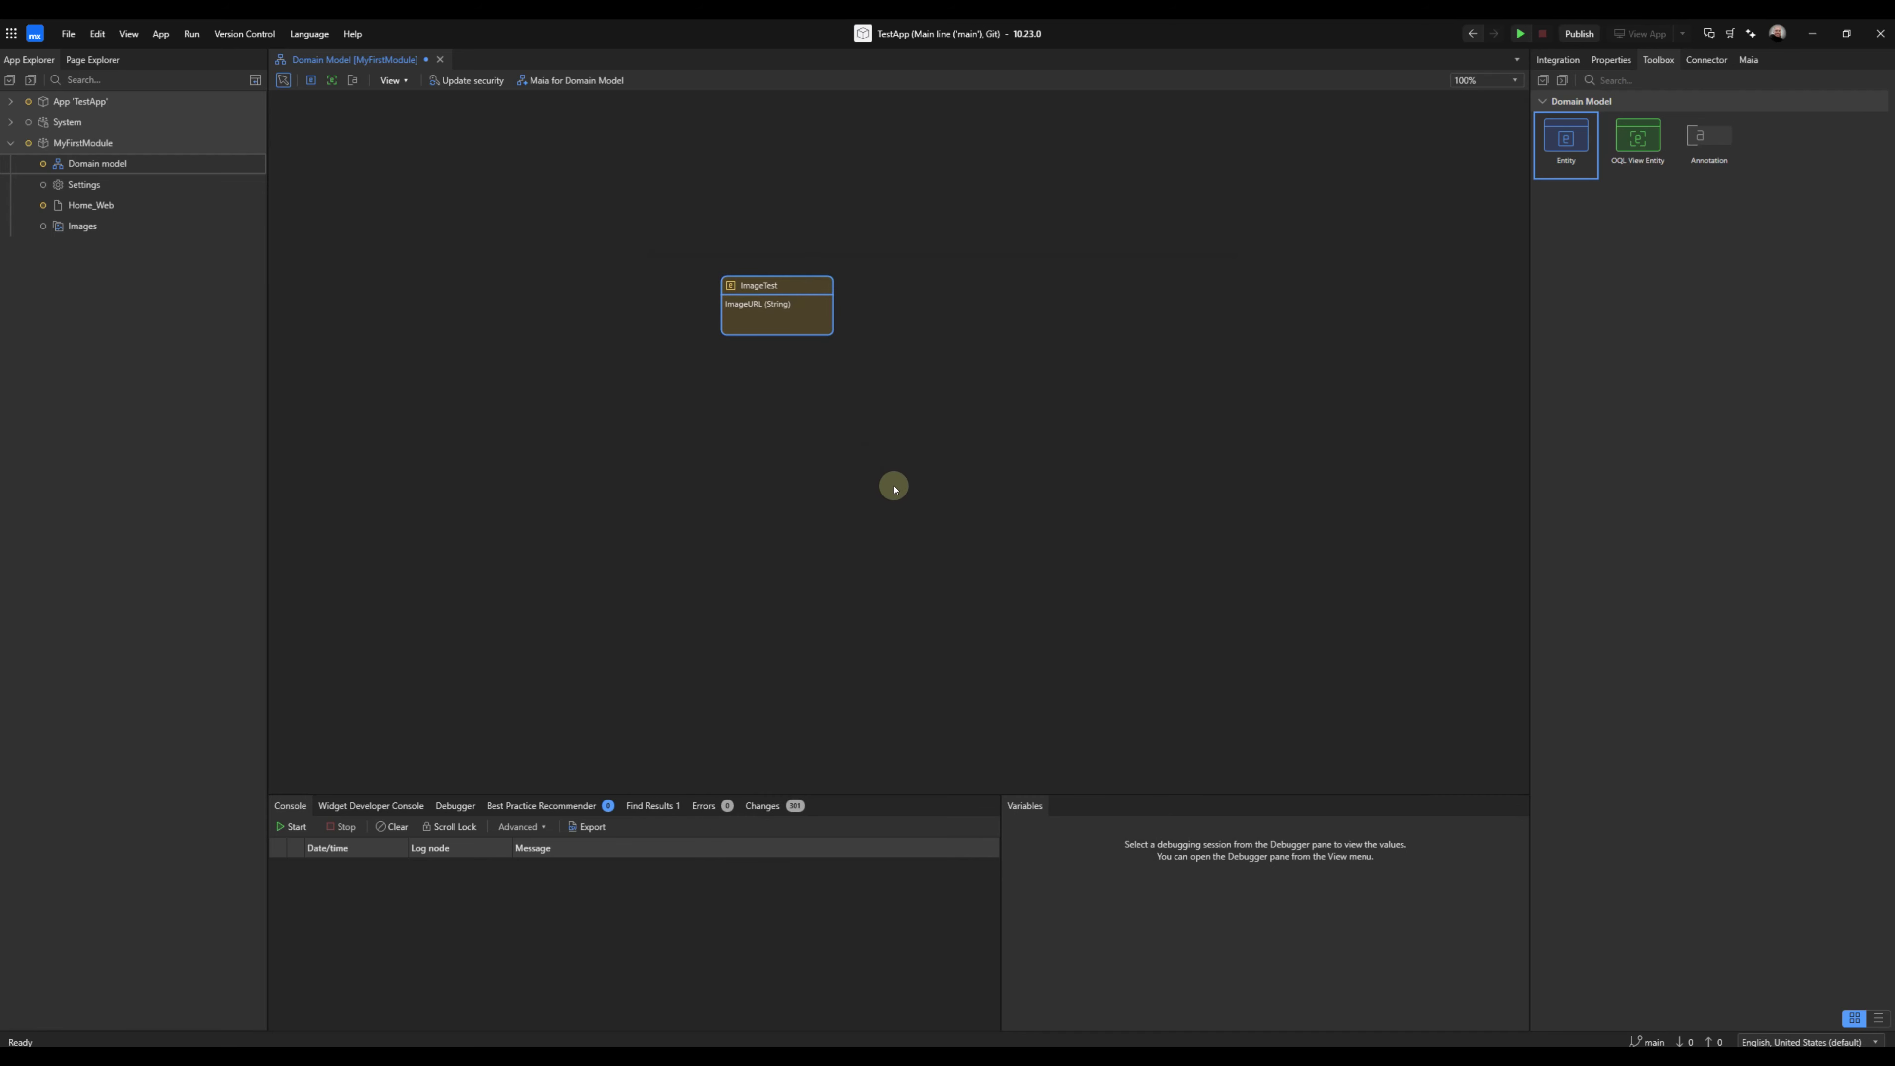
Open the Home_Web page and add a nanoflow named DS_ImageTestCreate to MyFirstModule.
double_click(90, 209)
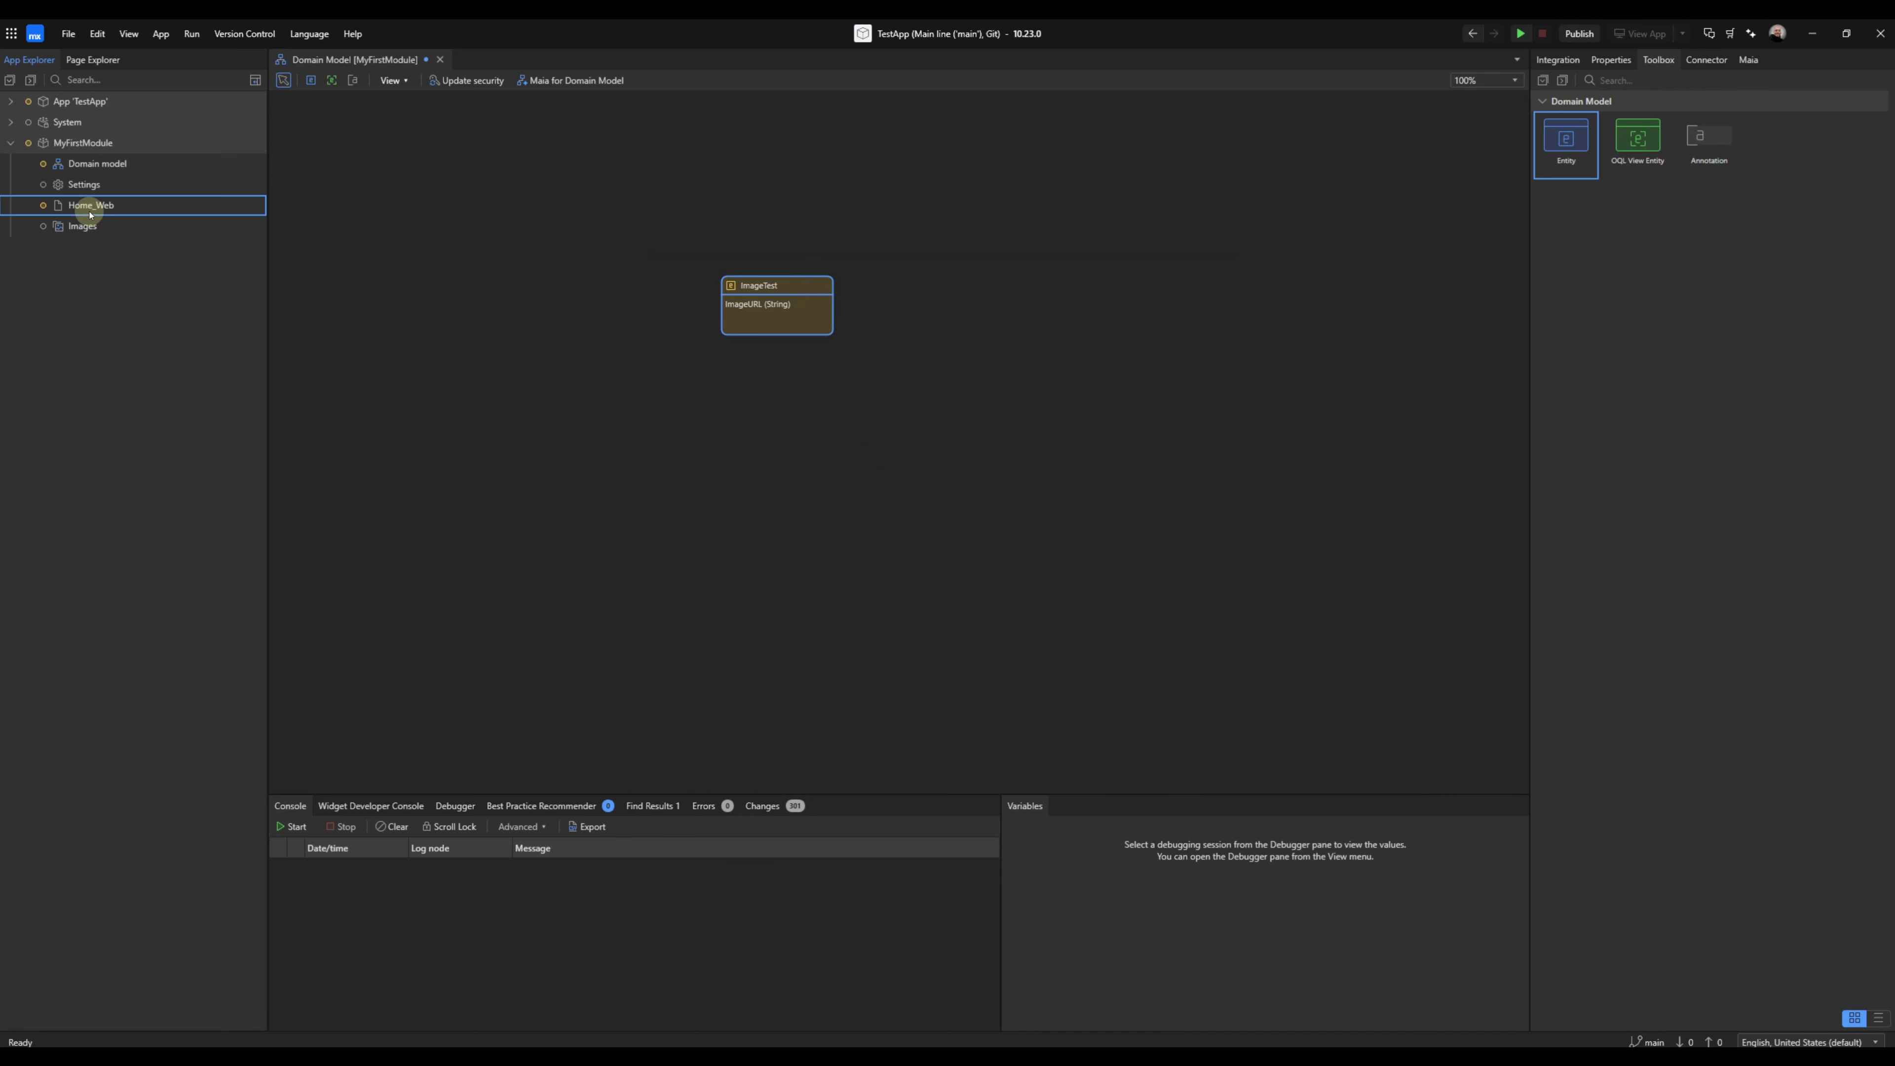
right_click(108, 146)
click(156, 191)
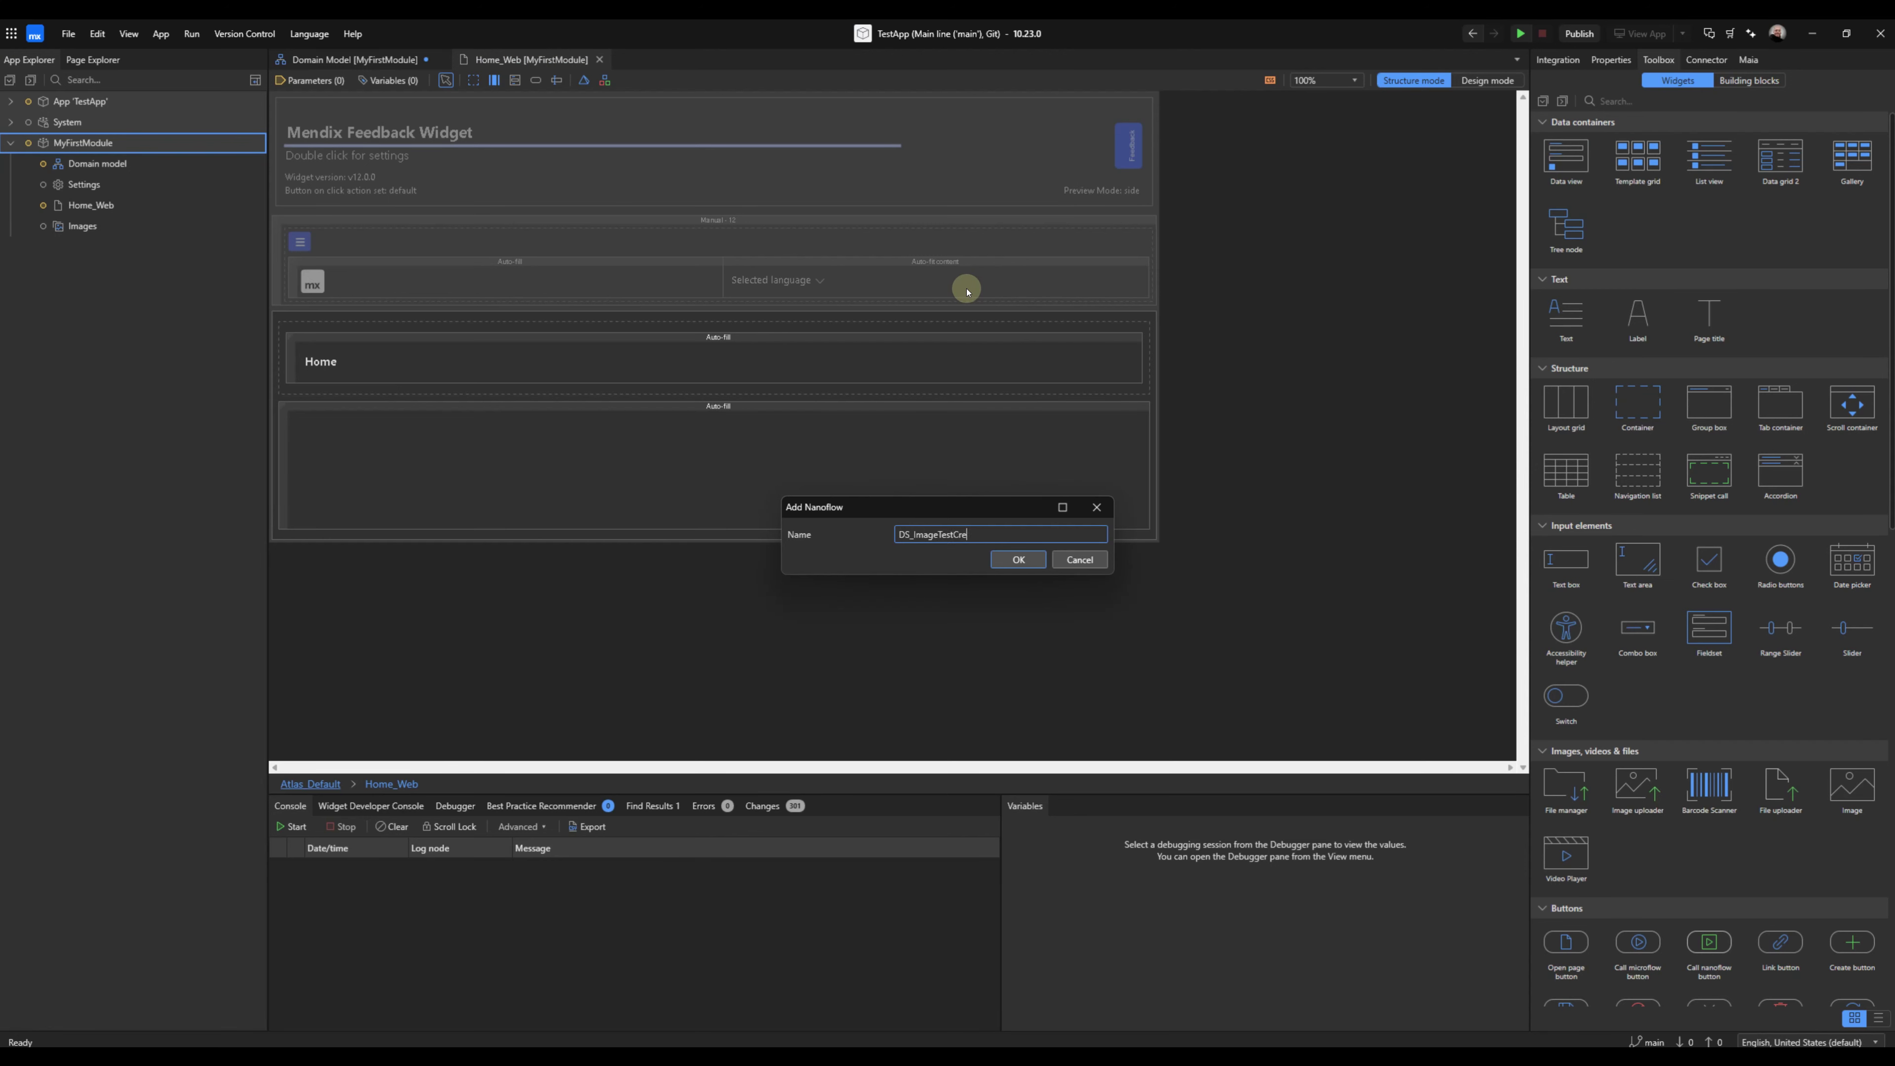
key(Return)
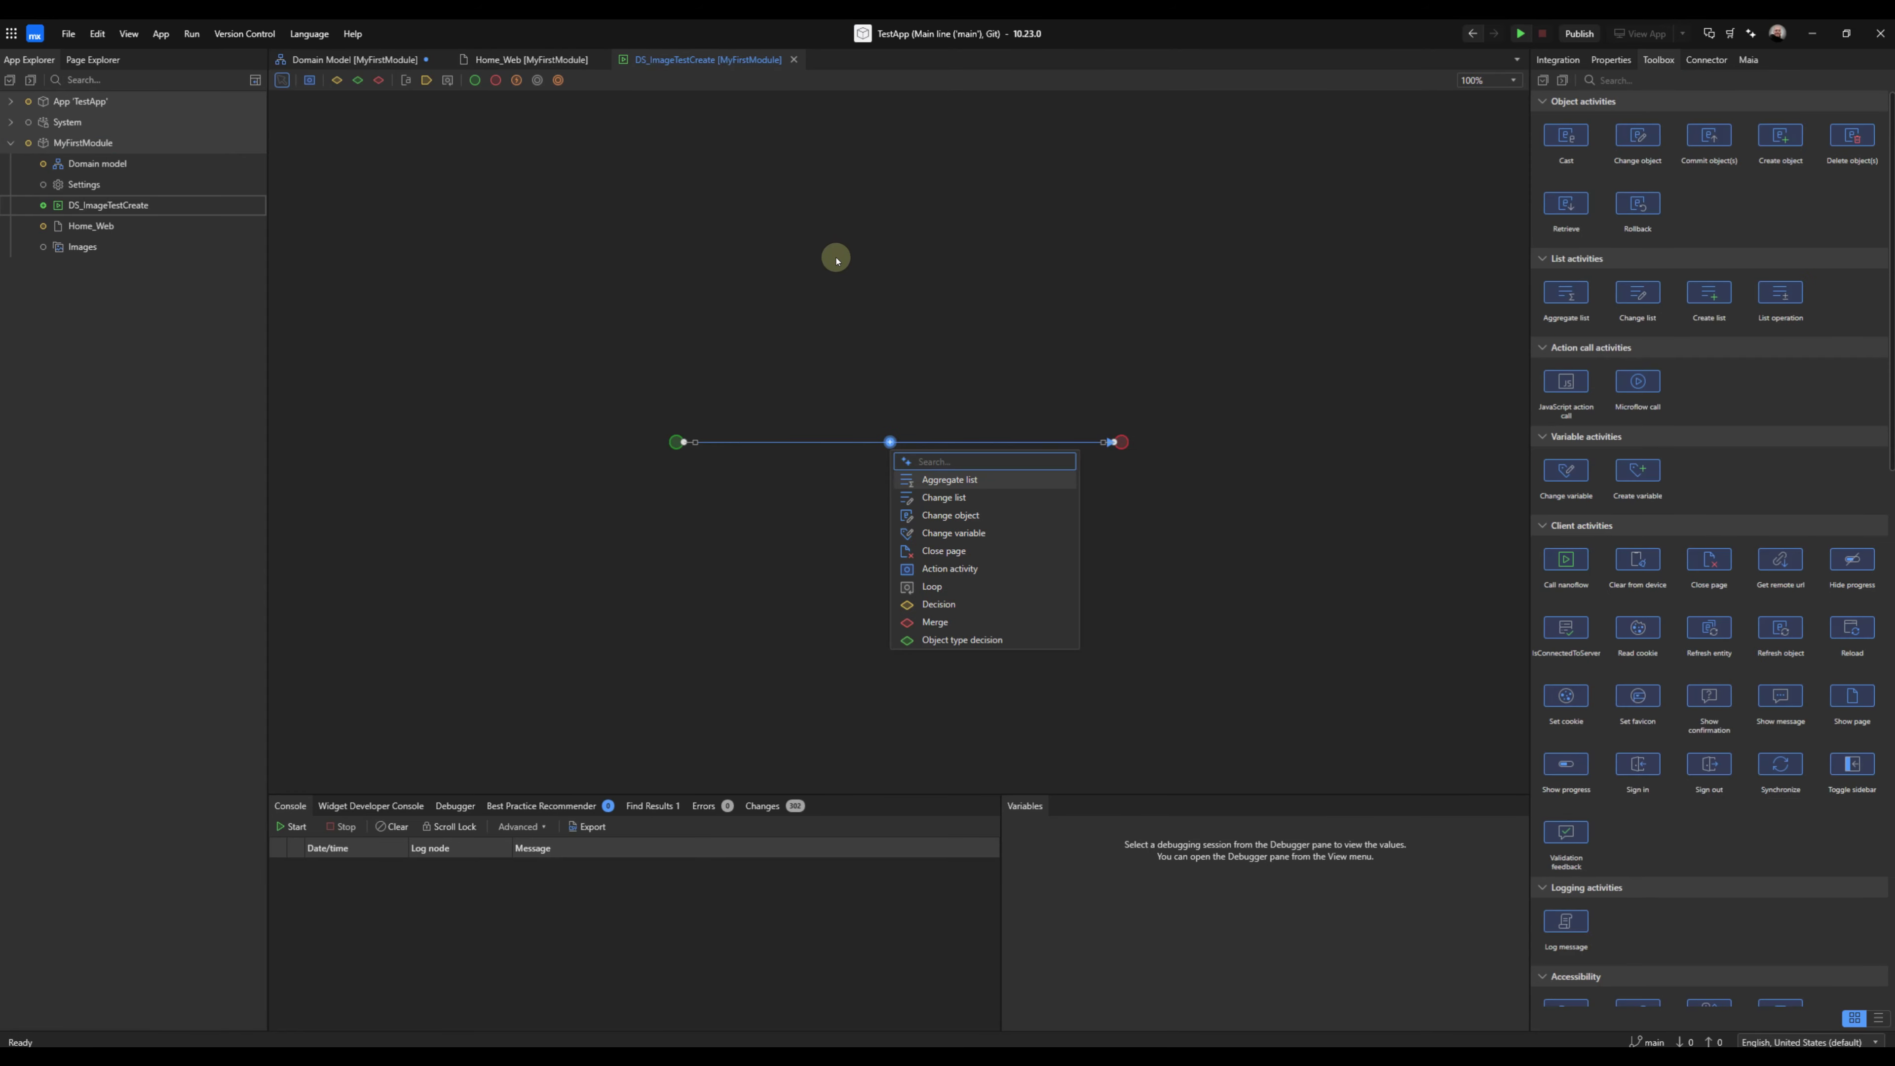
Add an activity to the nanoflow's flow line and configure it as Create object for the entity MyFirstModule.ImageTest.
click(836, 258)
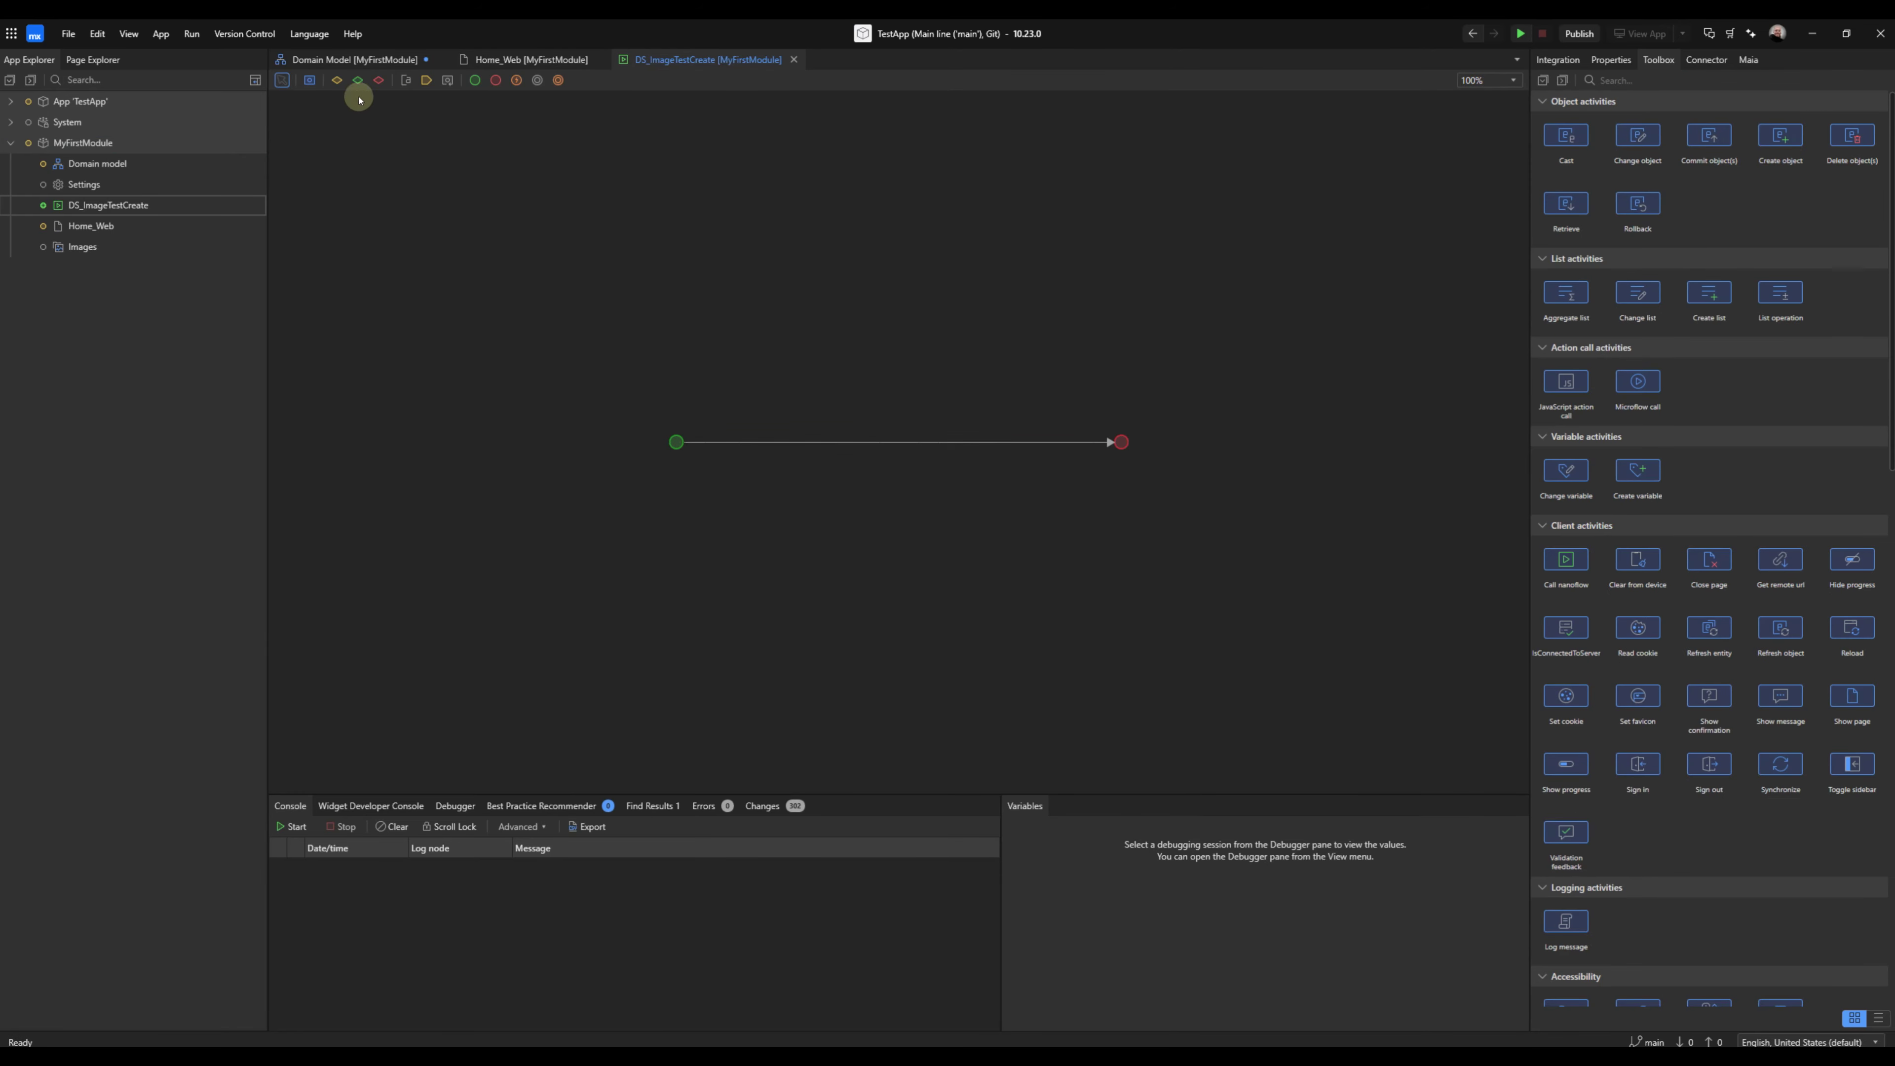
click(309, 80)
click(796, 425)
double_click(796, 426)
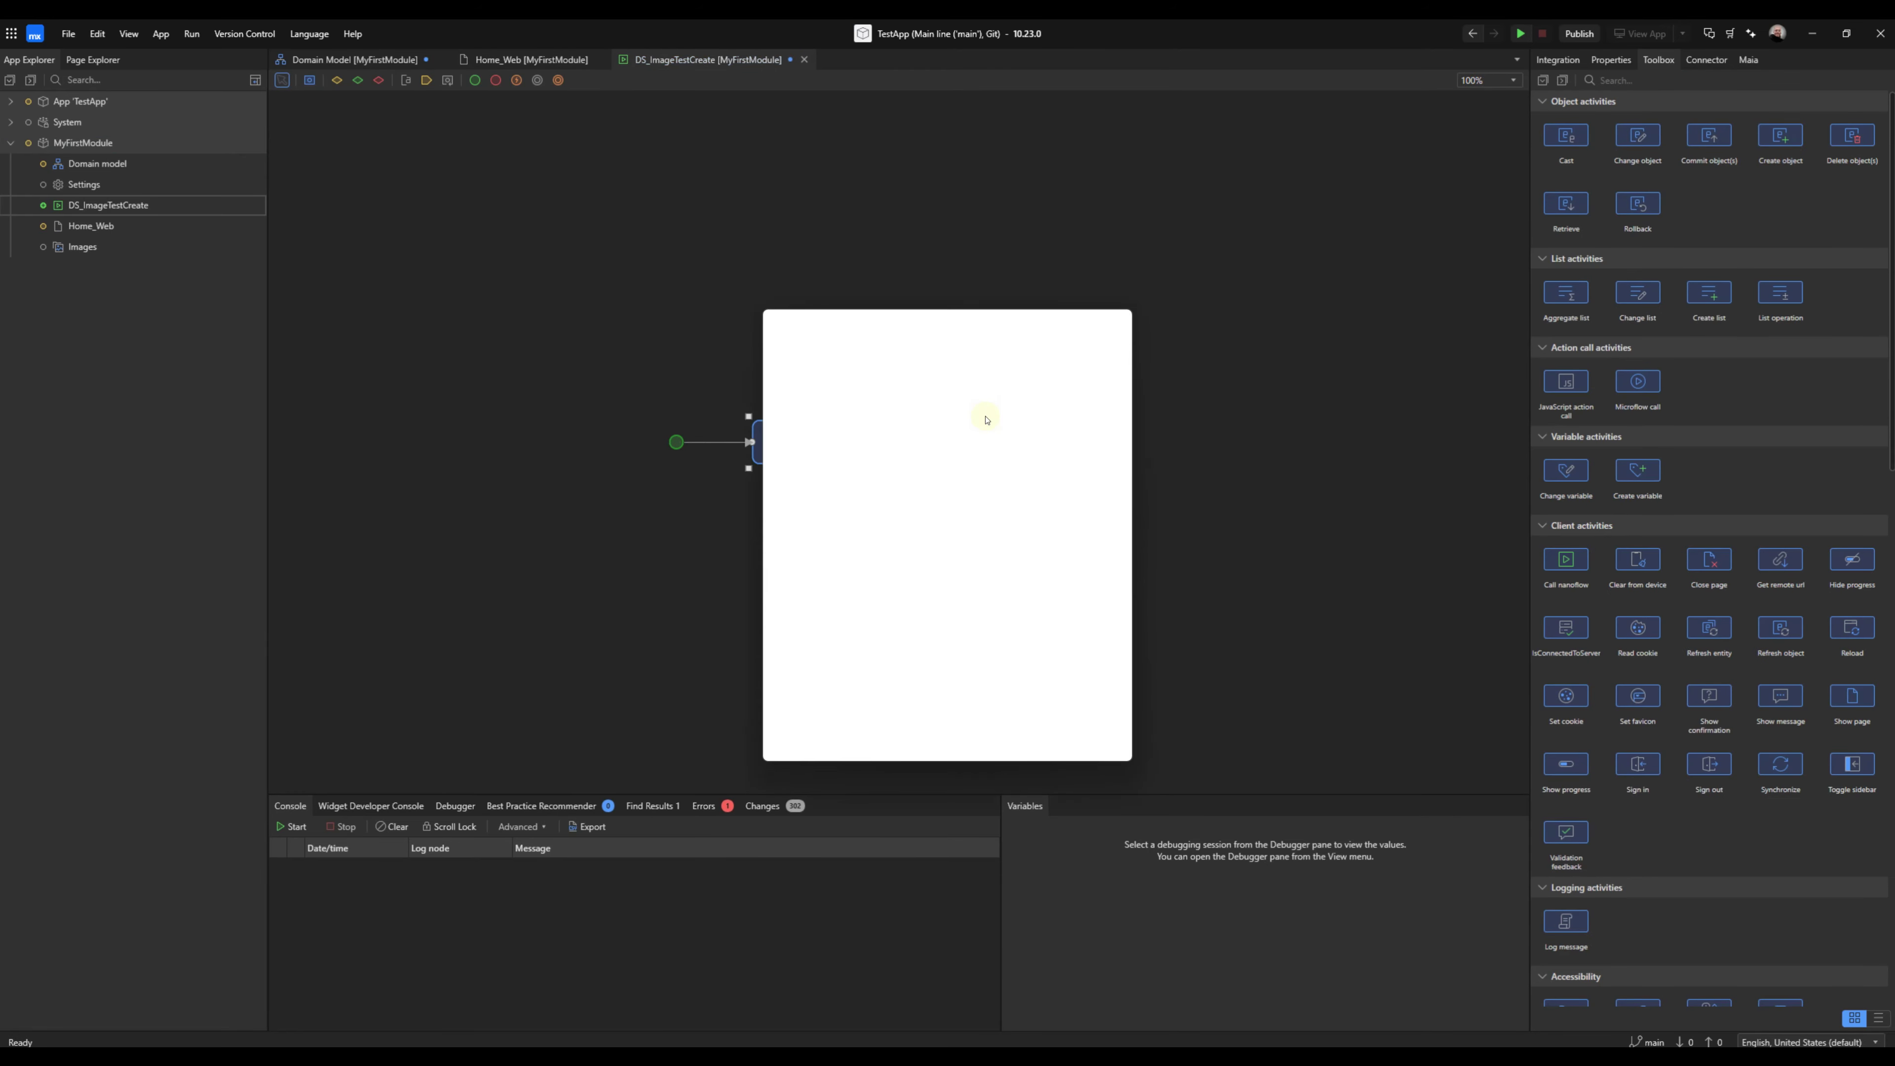
text(crea)
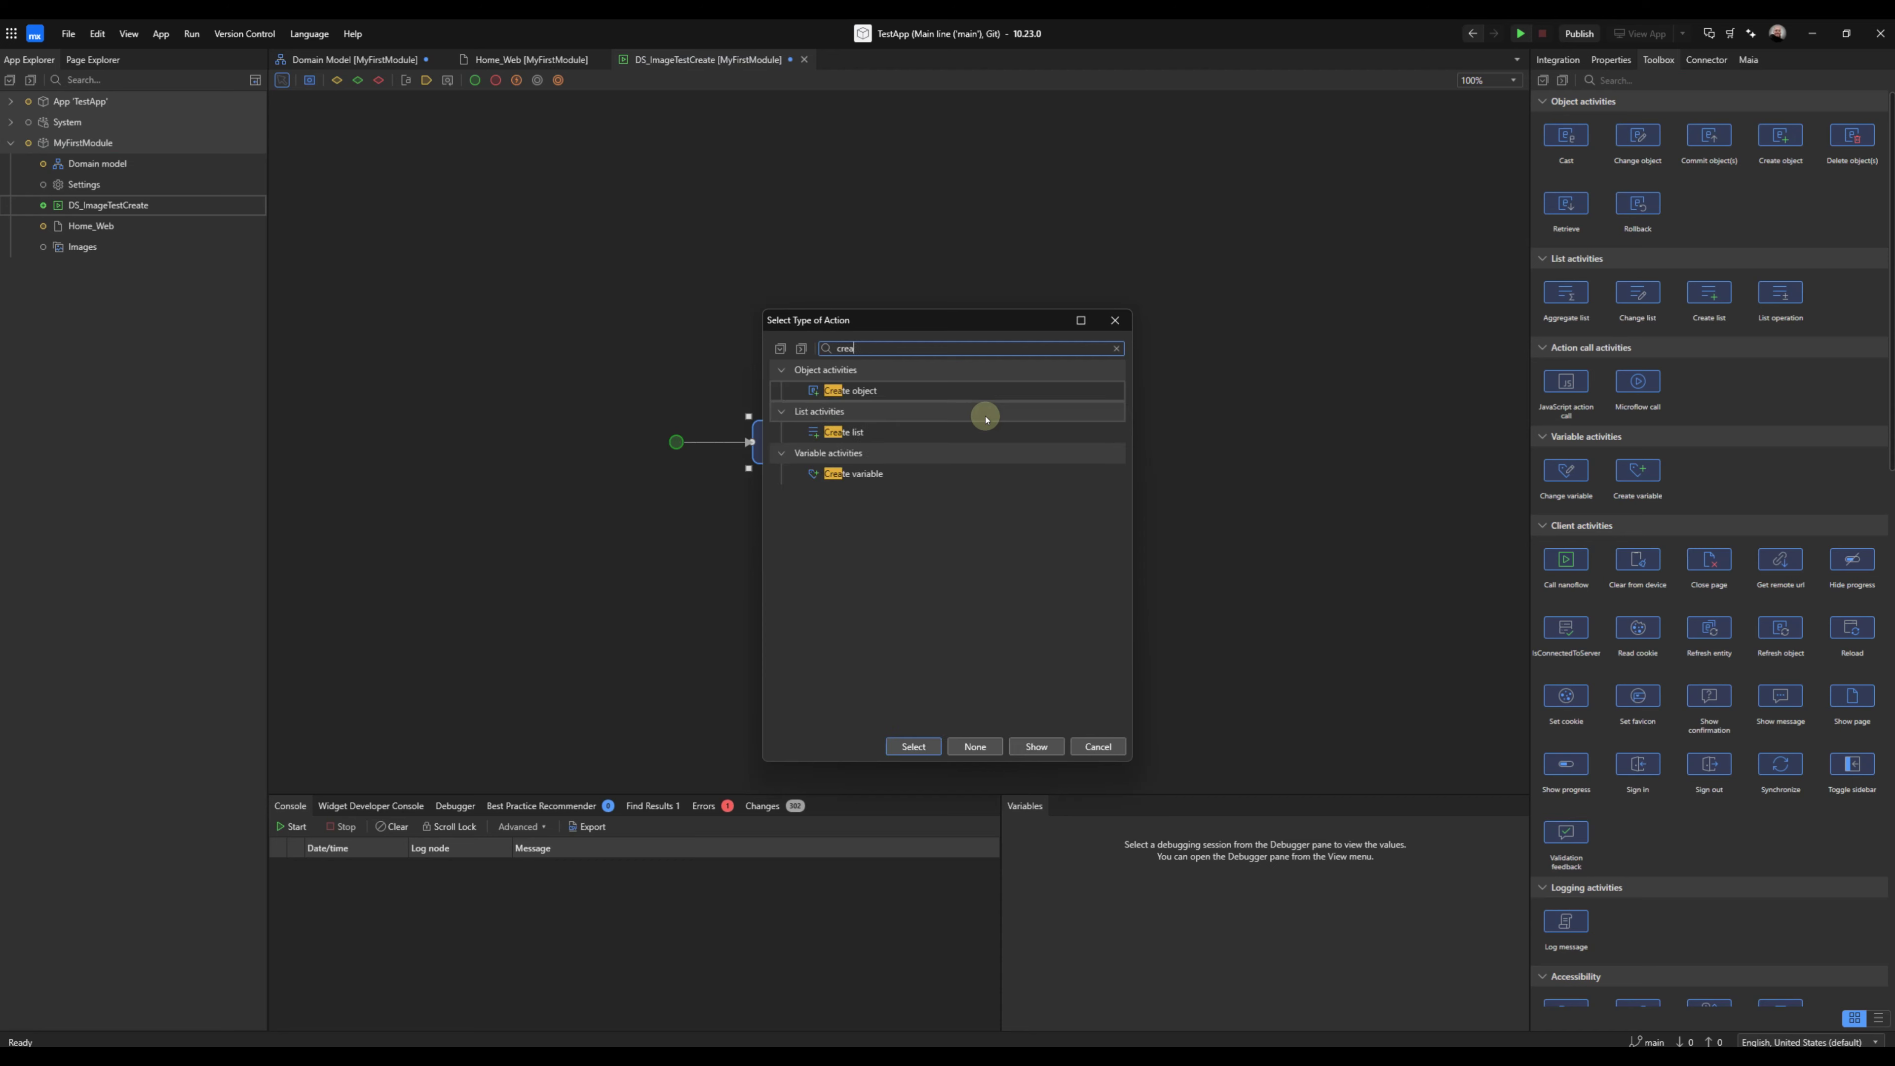
double_click(888, 392)
click(1184, 399)
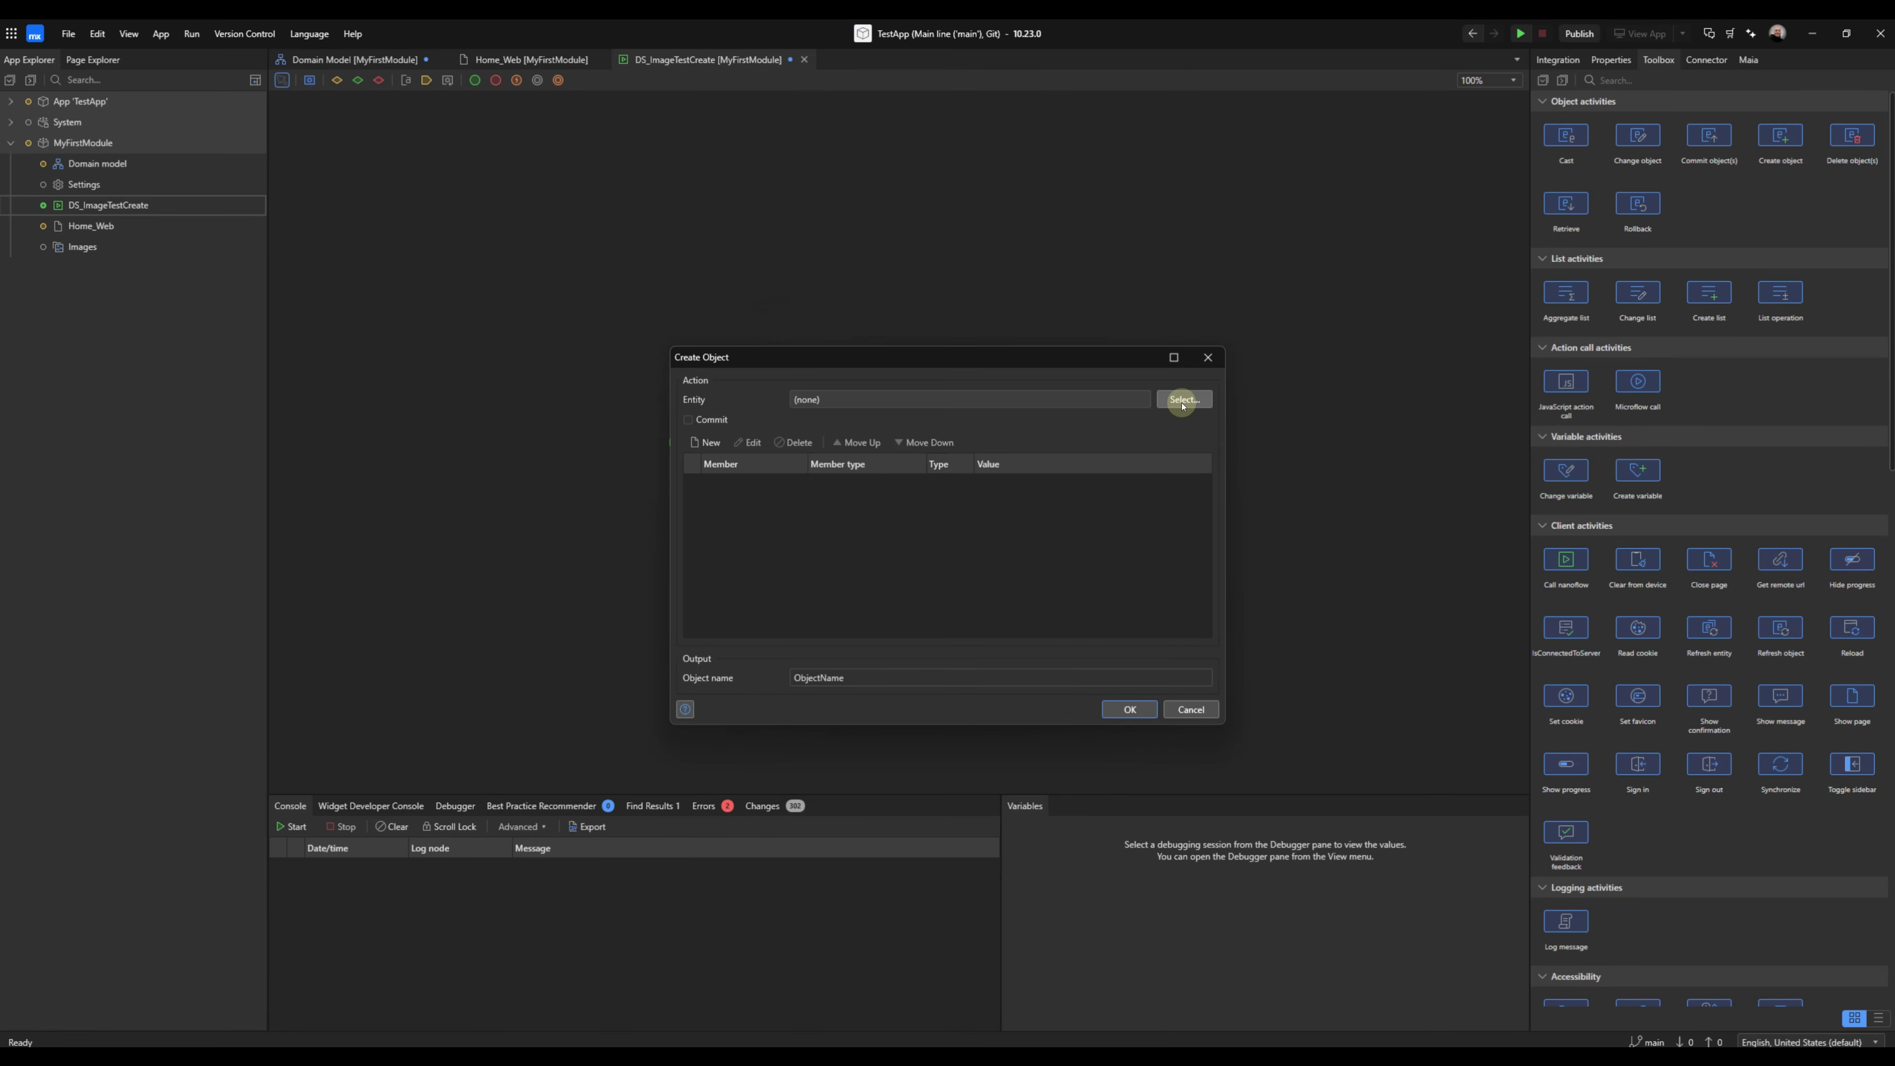
double_click(828, 433)
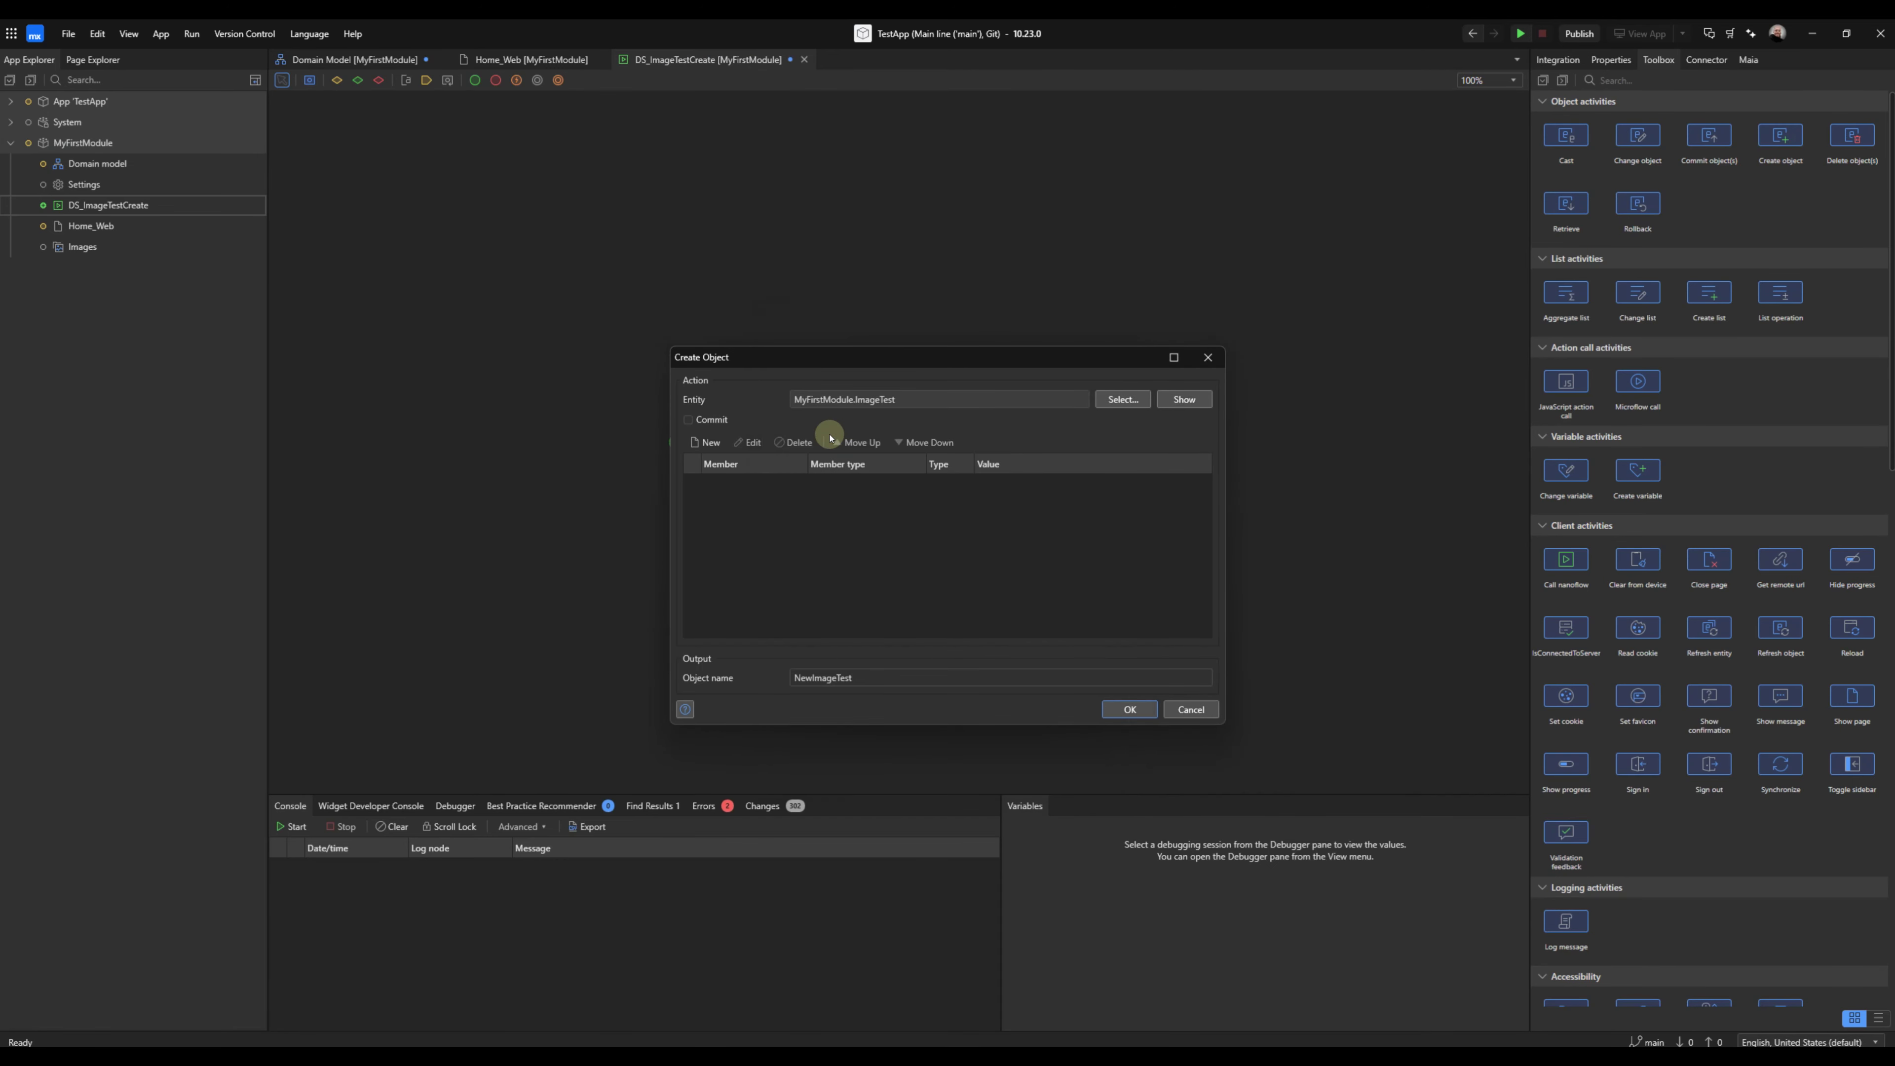
click(1123, 709)
Set the created ImageTest object as the nanoflow's return value and move the activity midway between the start and end events.
right_click(808, 433)
click(901, 486)
drag(801, 435, 935, 435)
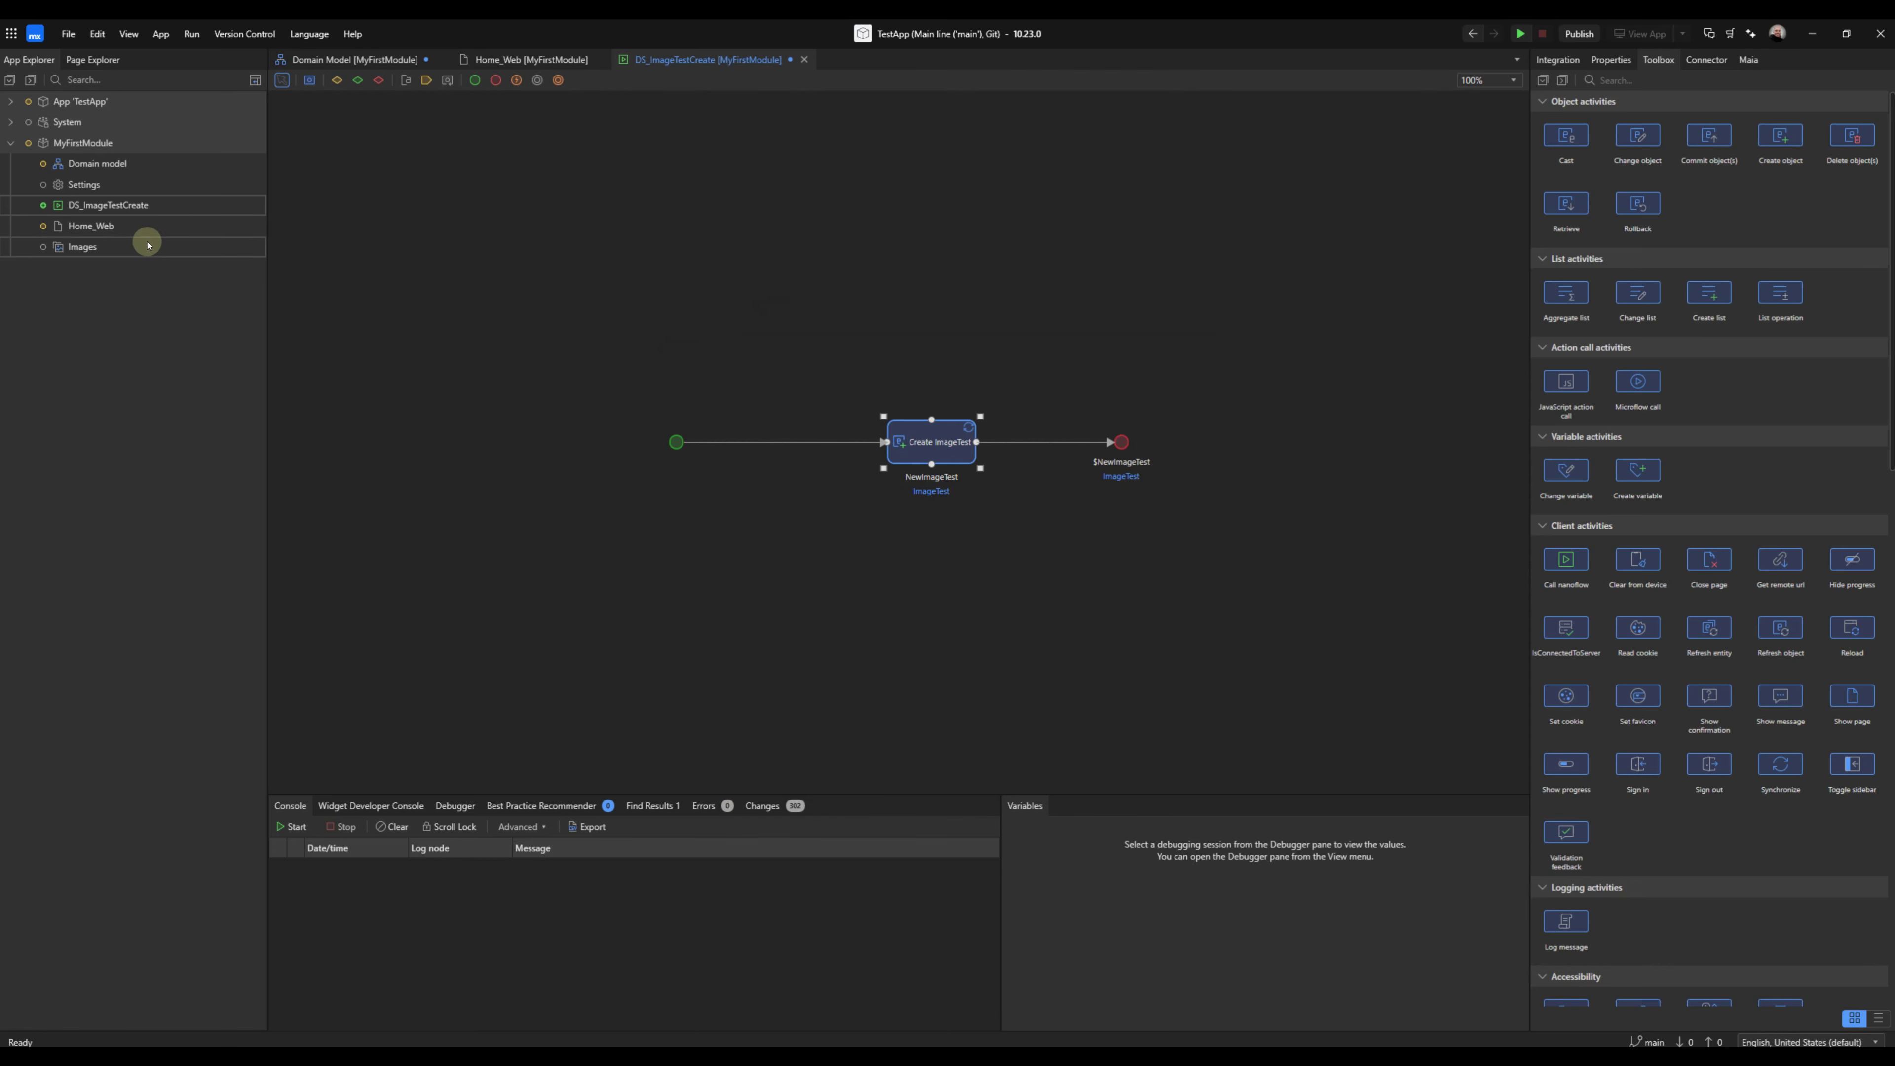
click(896, 565)
Place a data view in the empty row below the Home title on Home_Web and use nanoflow DS_ImageTestCreate as its data source.
double_click(76, 225)
drag(1565, 159, 579, 430)
double_click(579, 430)
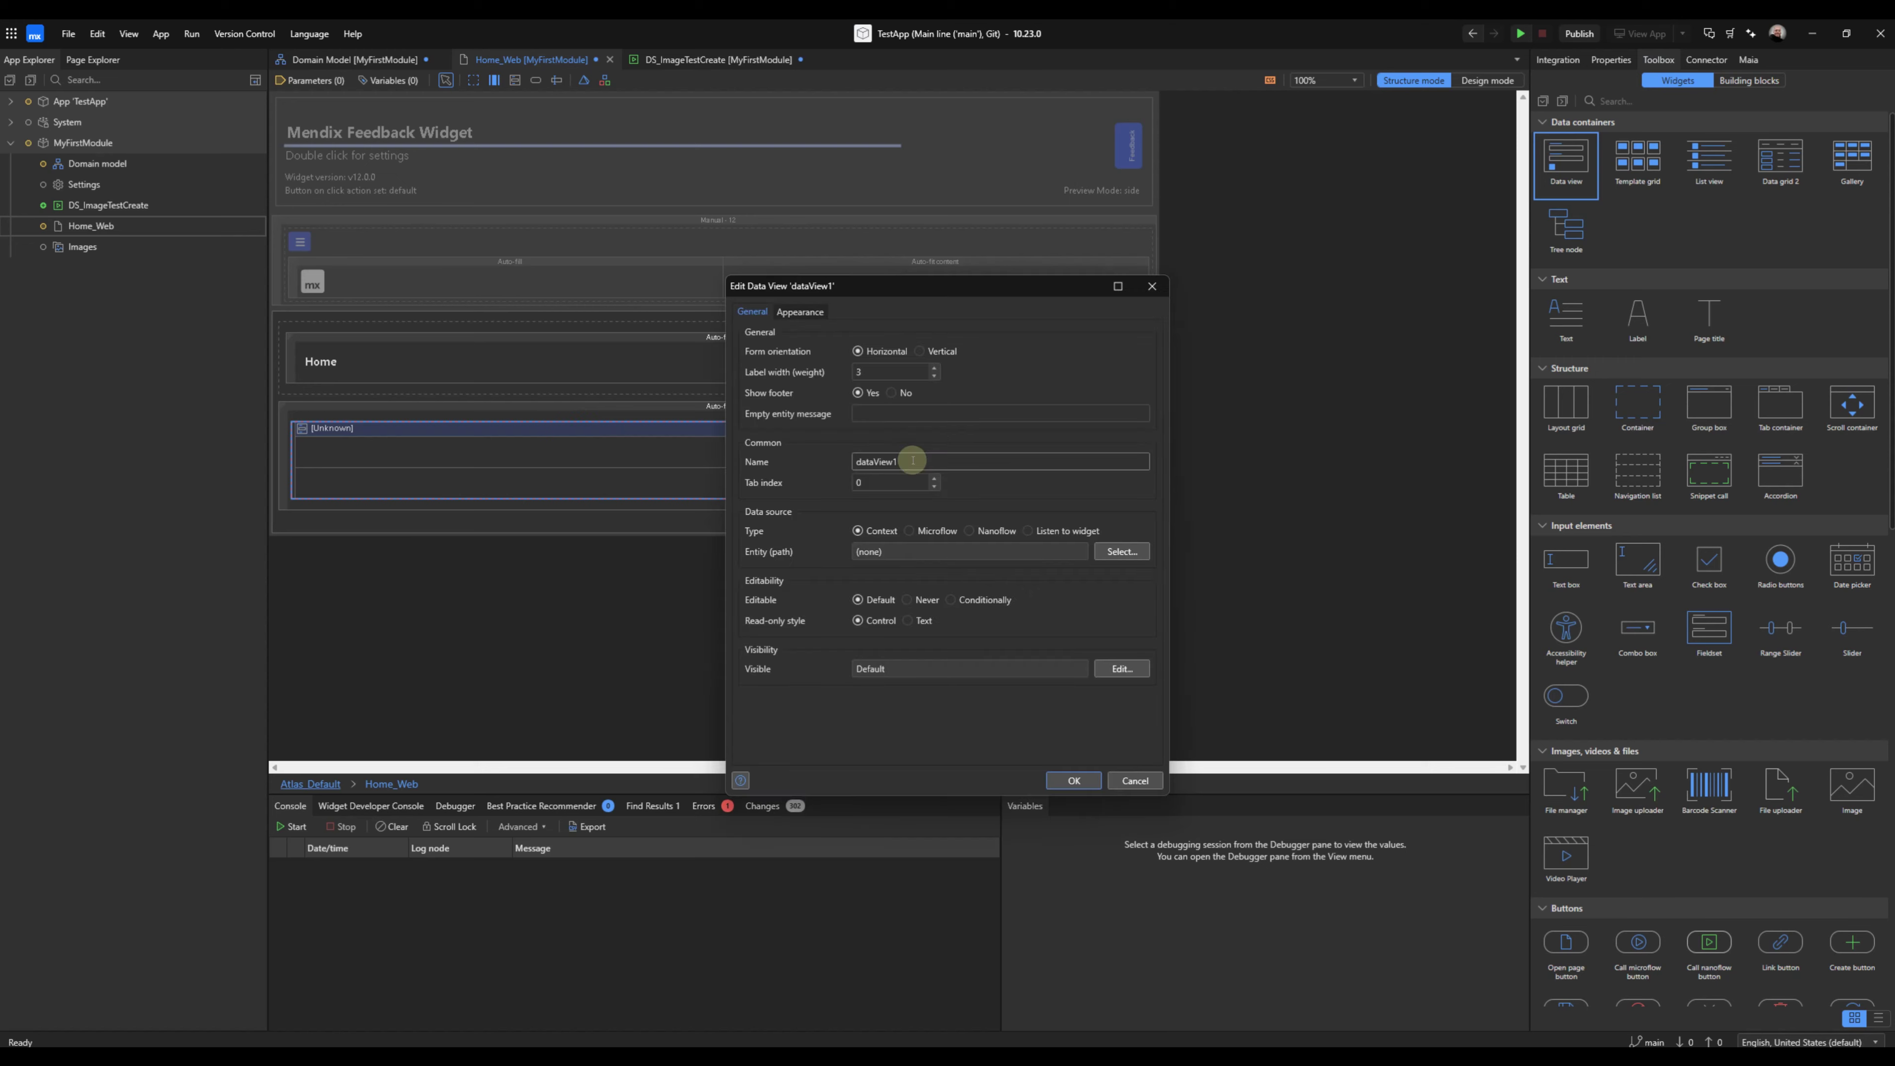
click(970, 530)
click(1109, 552)
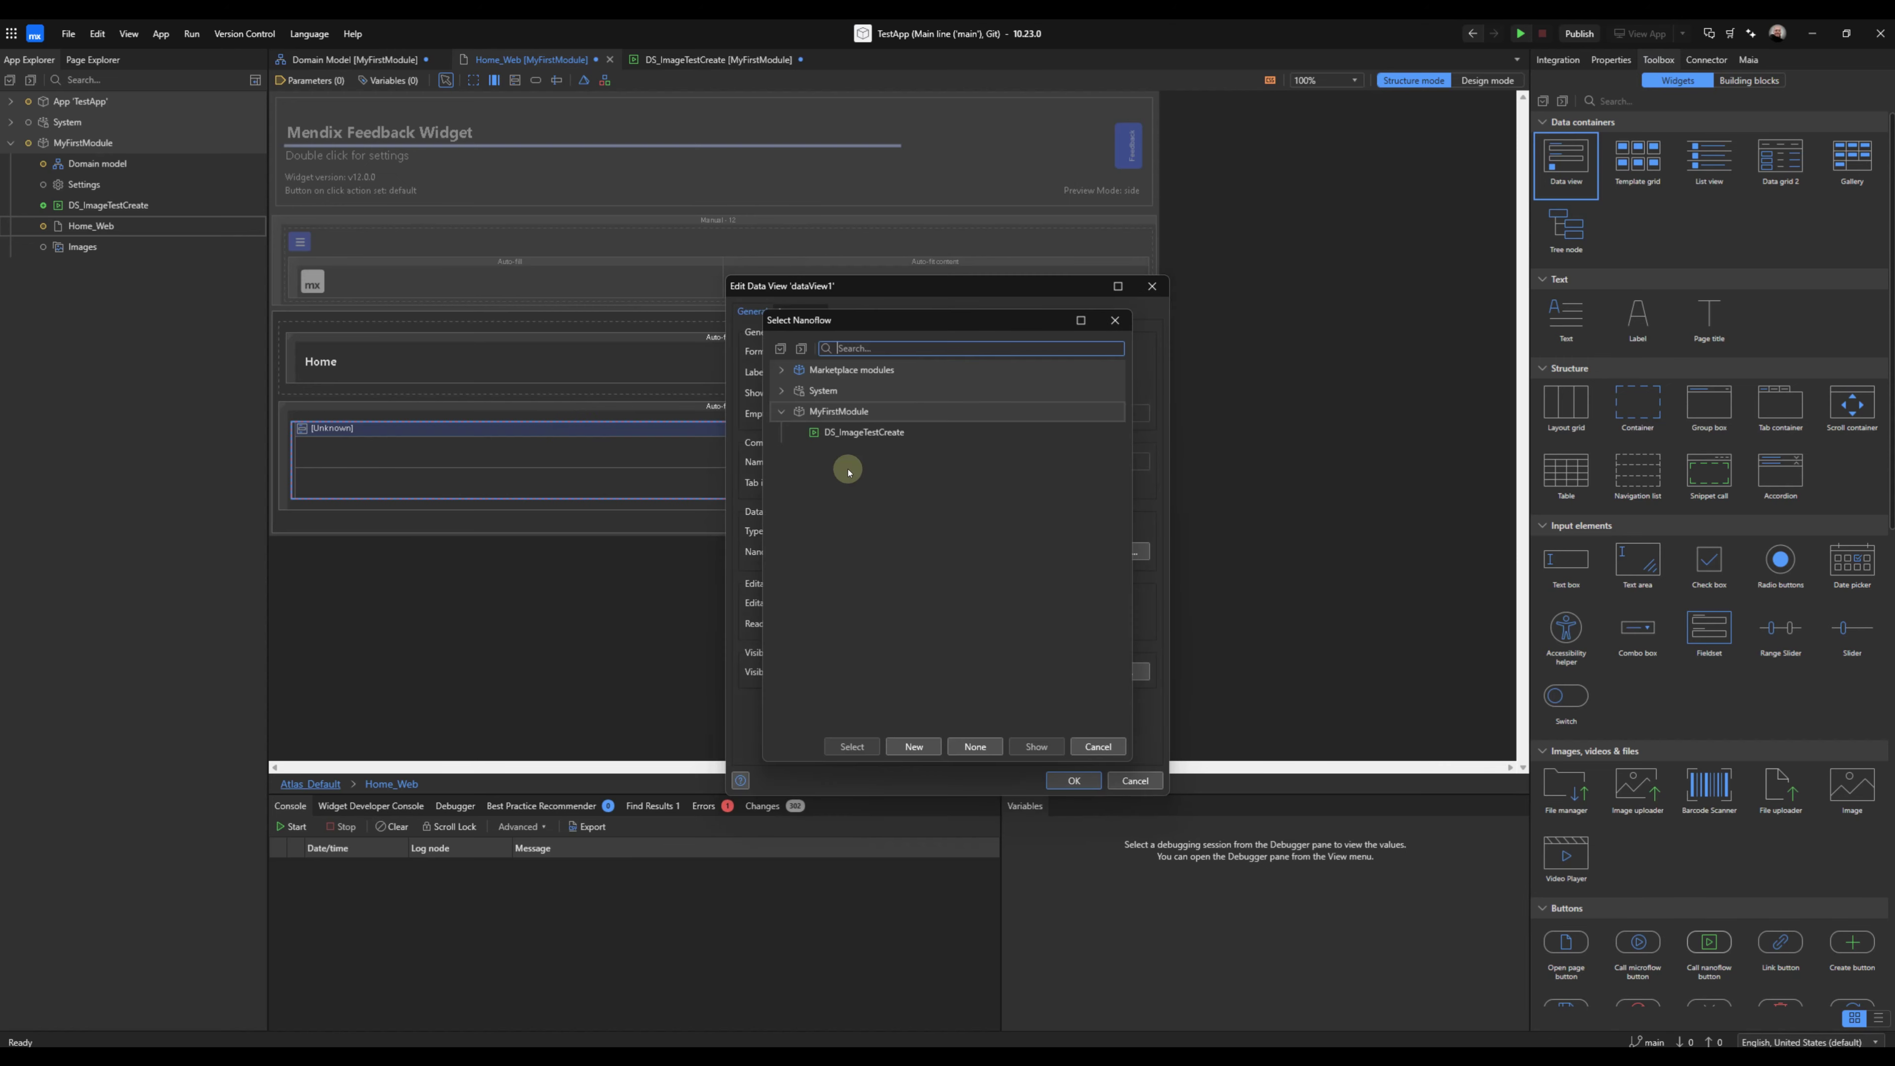
double_click(846, 428)
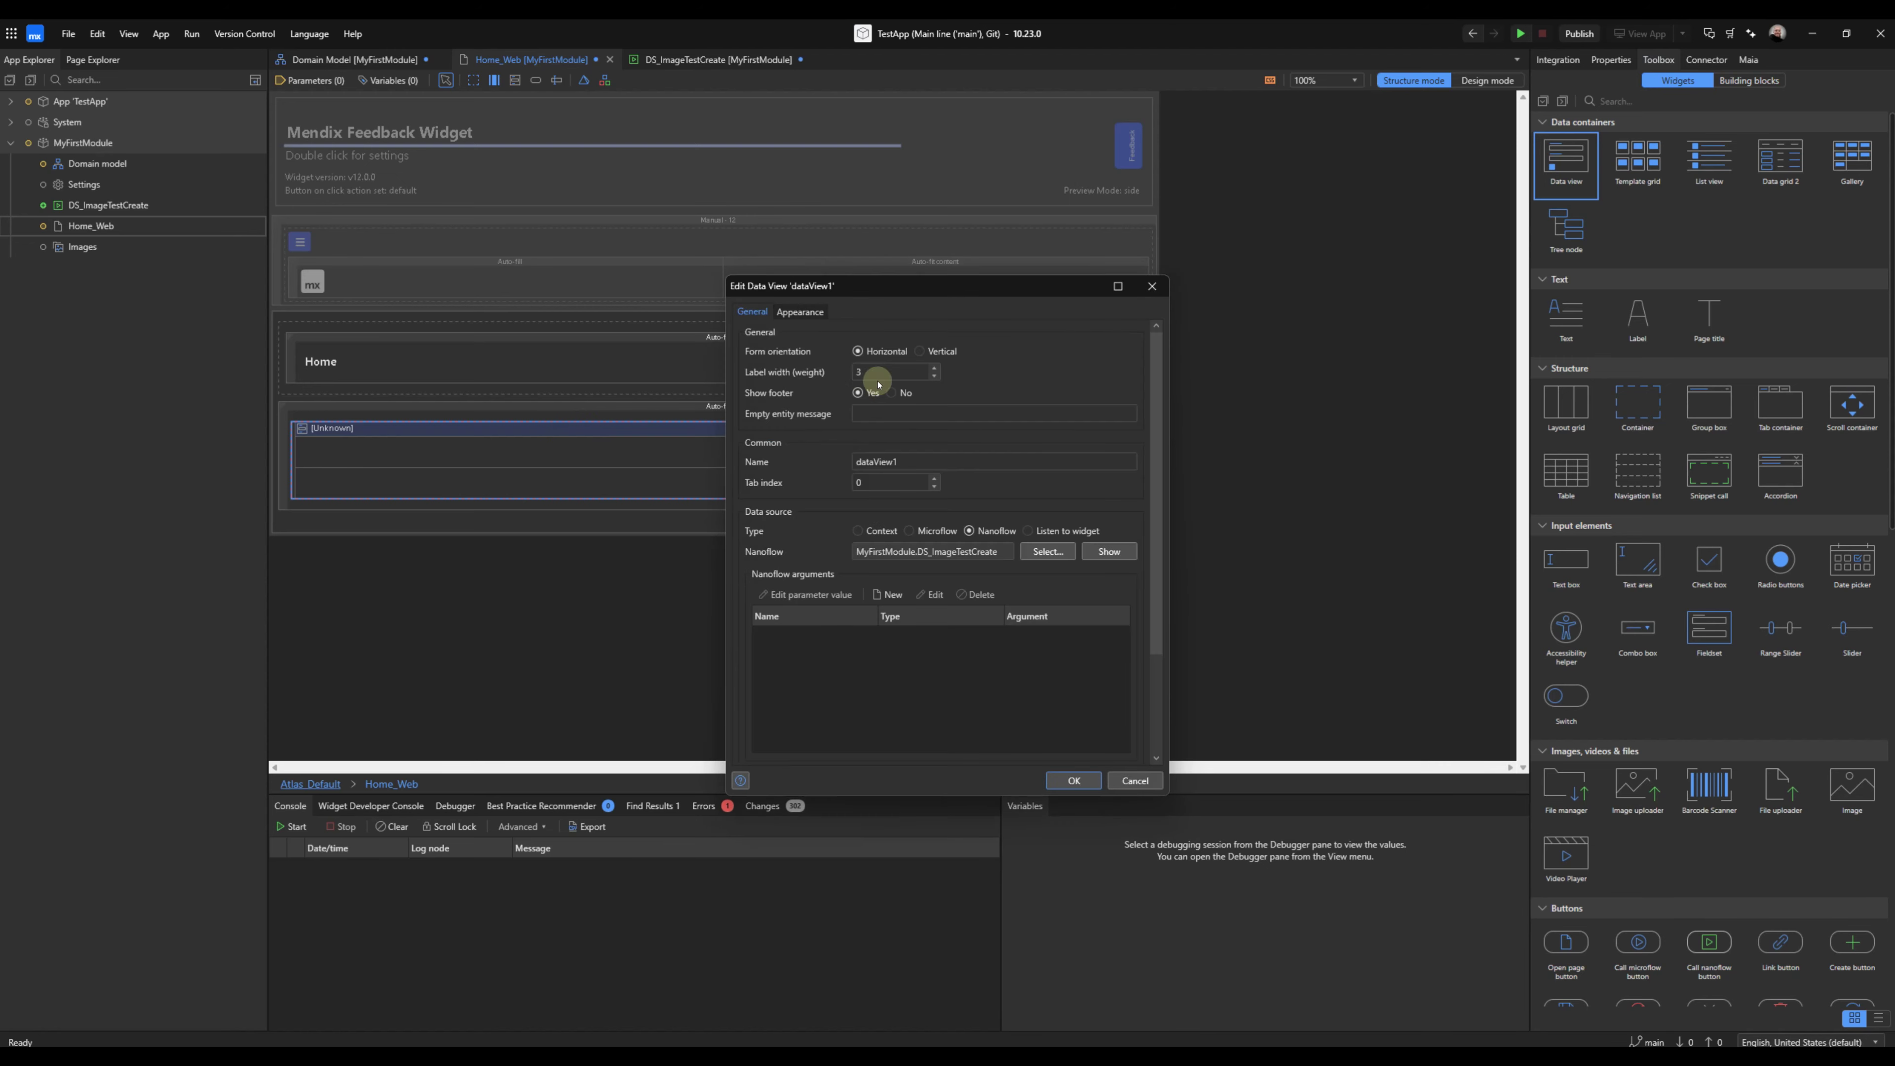
Set the data view to vertical form orientation without a footer, and answer No to the follow-up question.
click(902, 395)
scroll(1000, 568, down, 1)
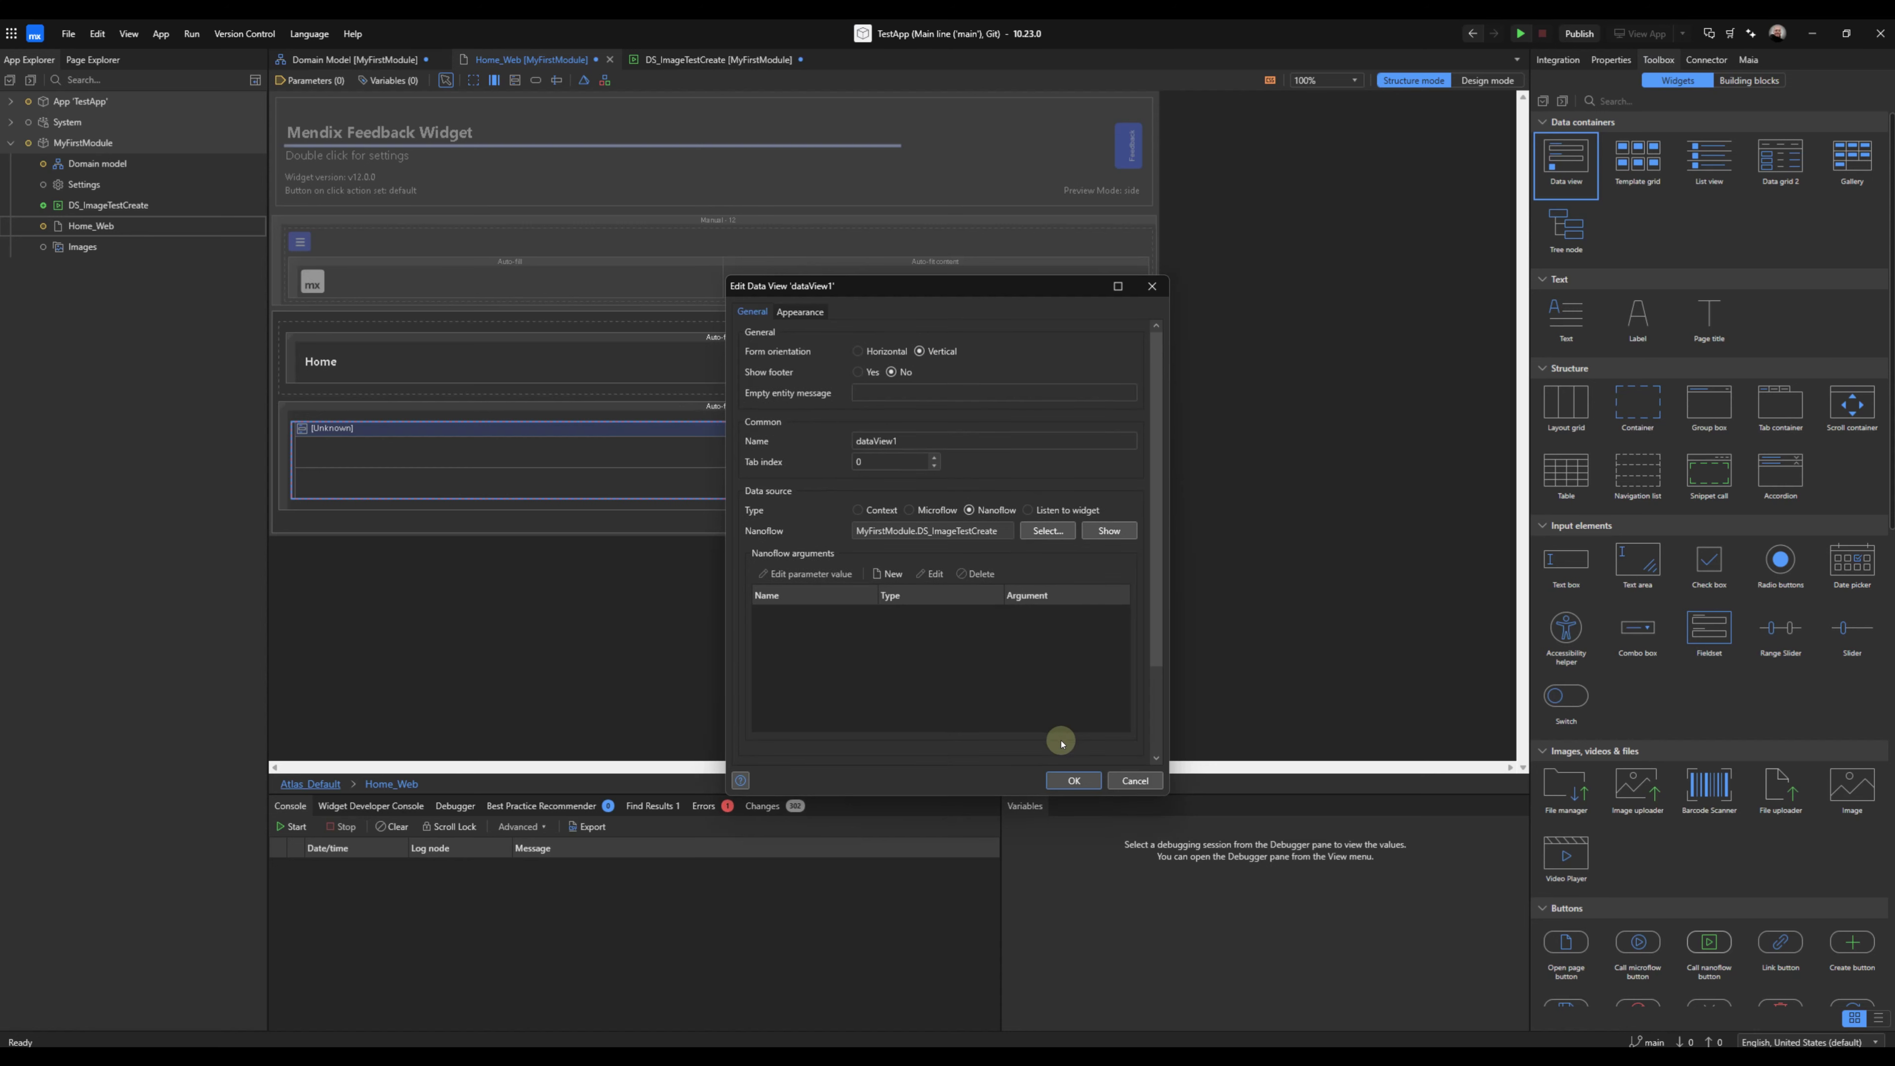
click(1073, 781)
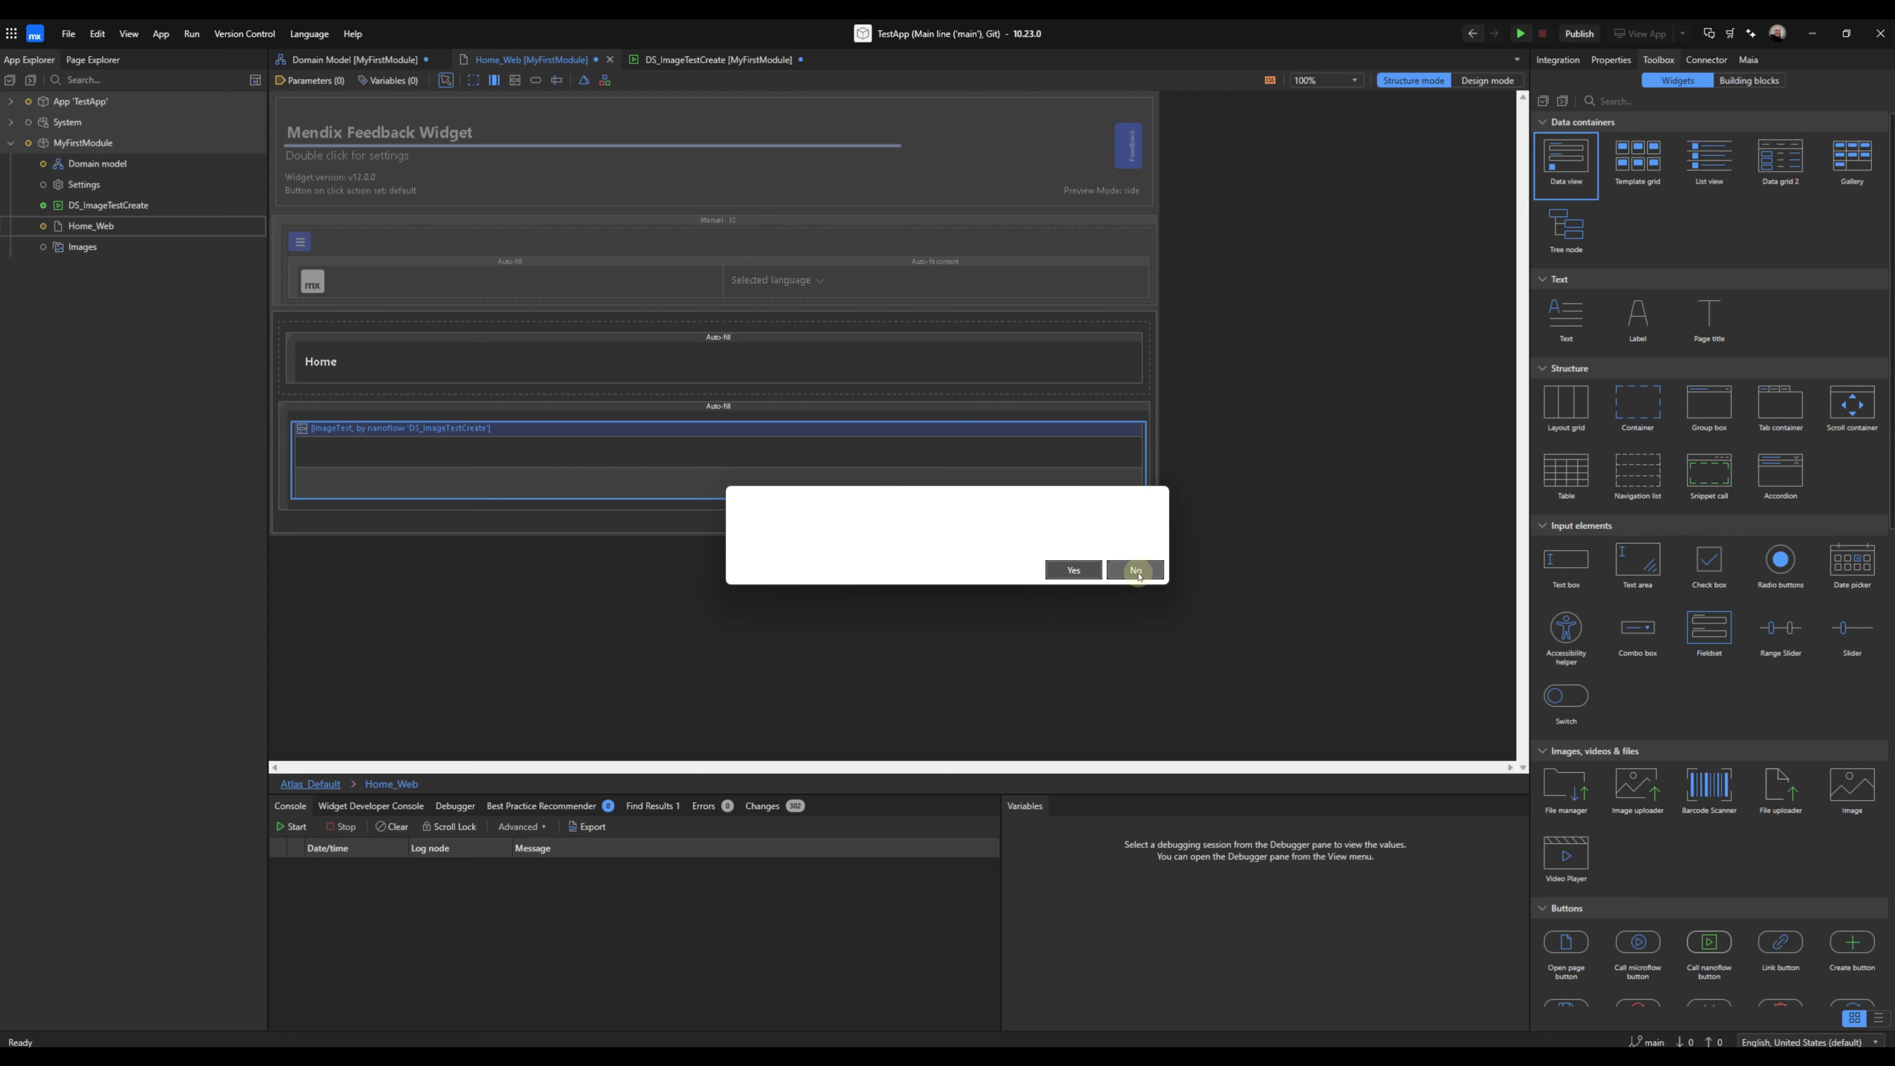
click(1135, 571)
Import Advanced.png, Expert.png, Intermed.png, logo.png and Rapid.png from the Logo folder into the module's Images collection.
click(87, 250)
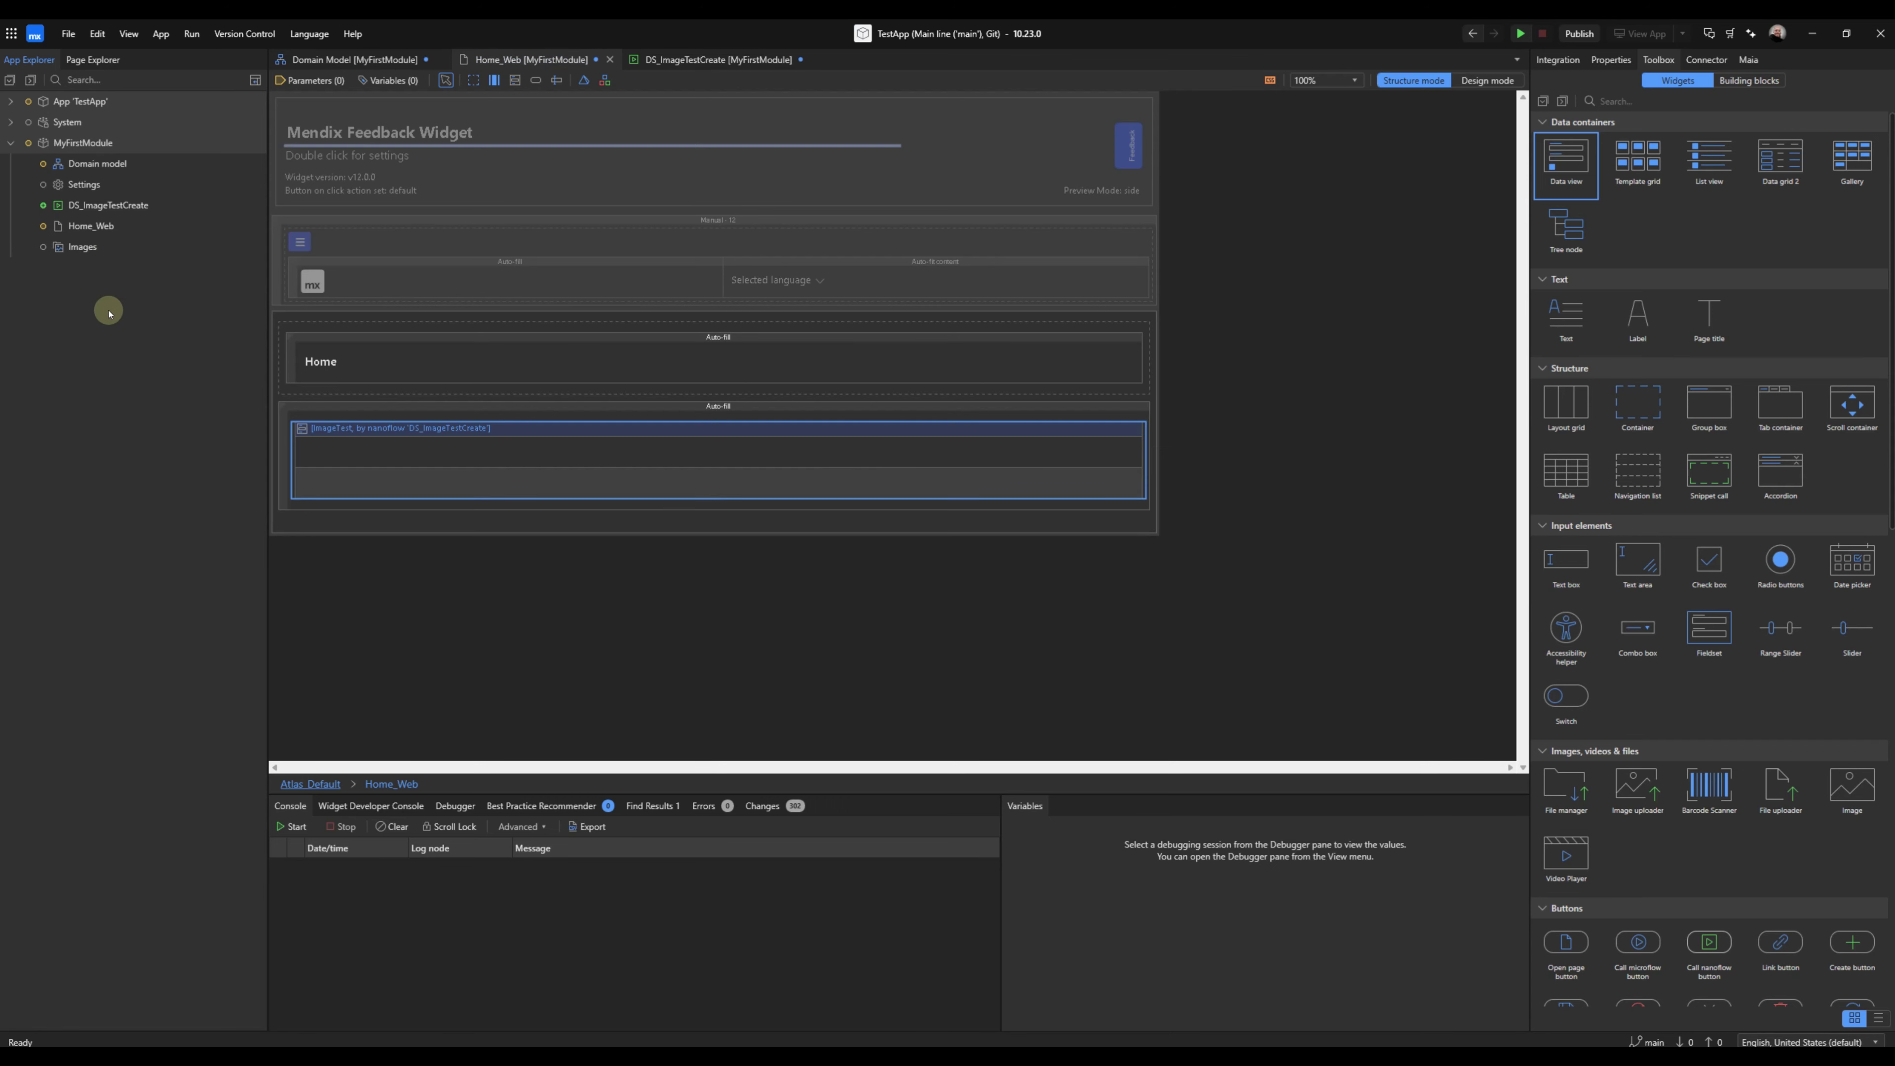
double_click(79, 248)
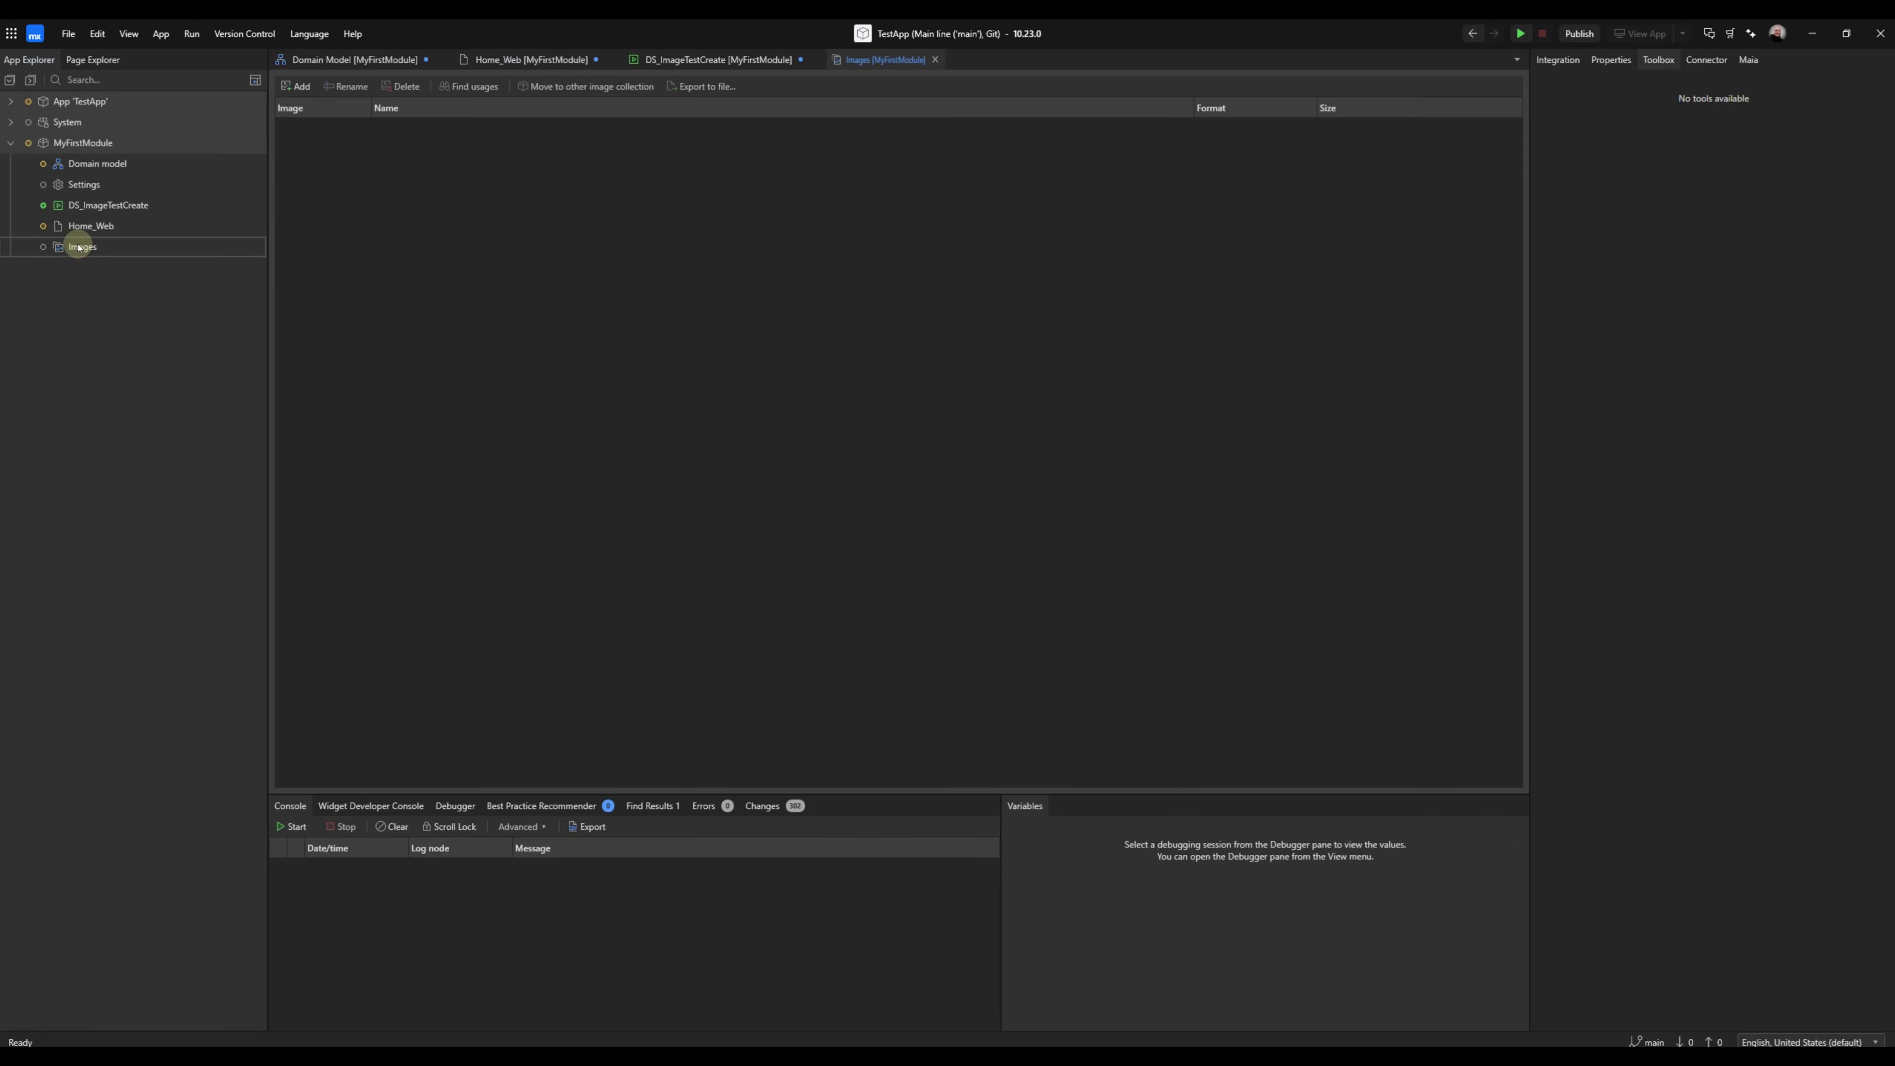
click(297, 86)
drag(735, 325, 118, 136)
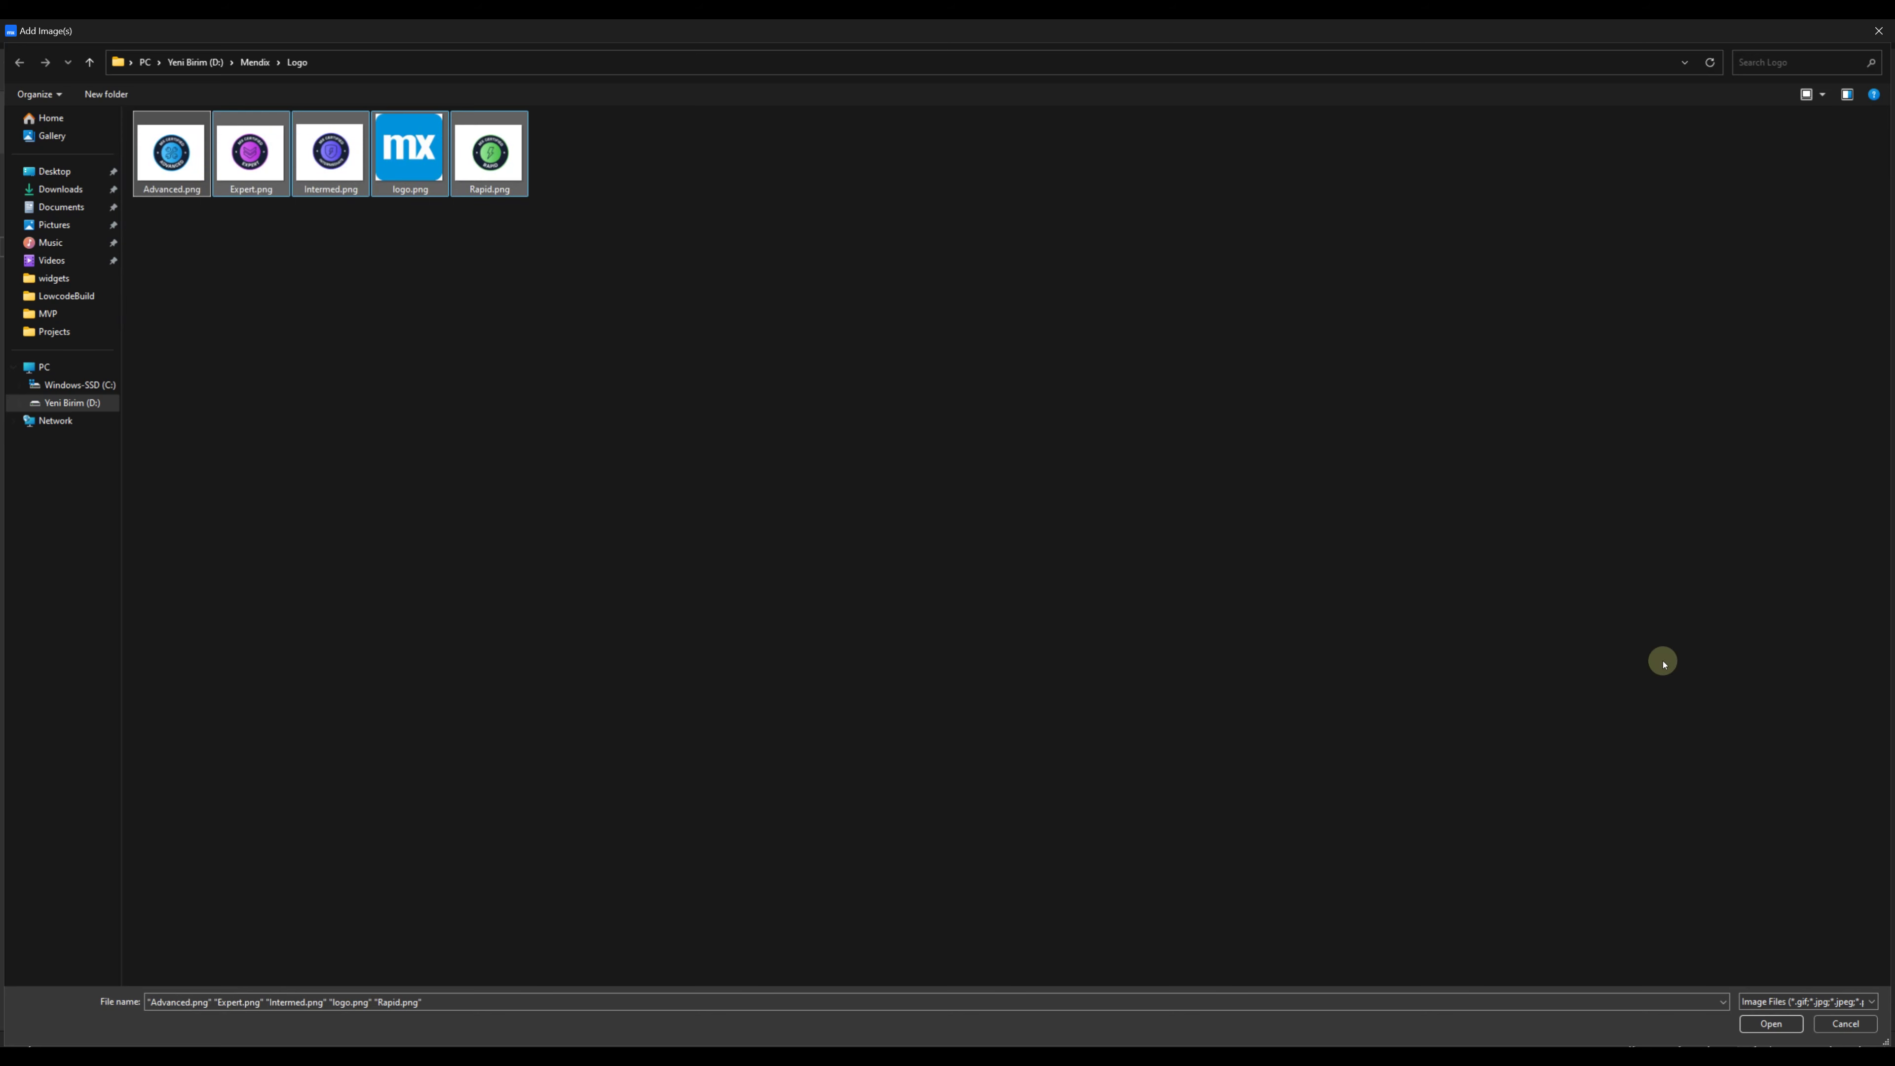
click(1771, 1022)
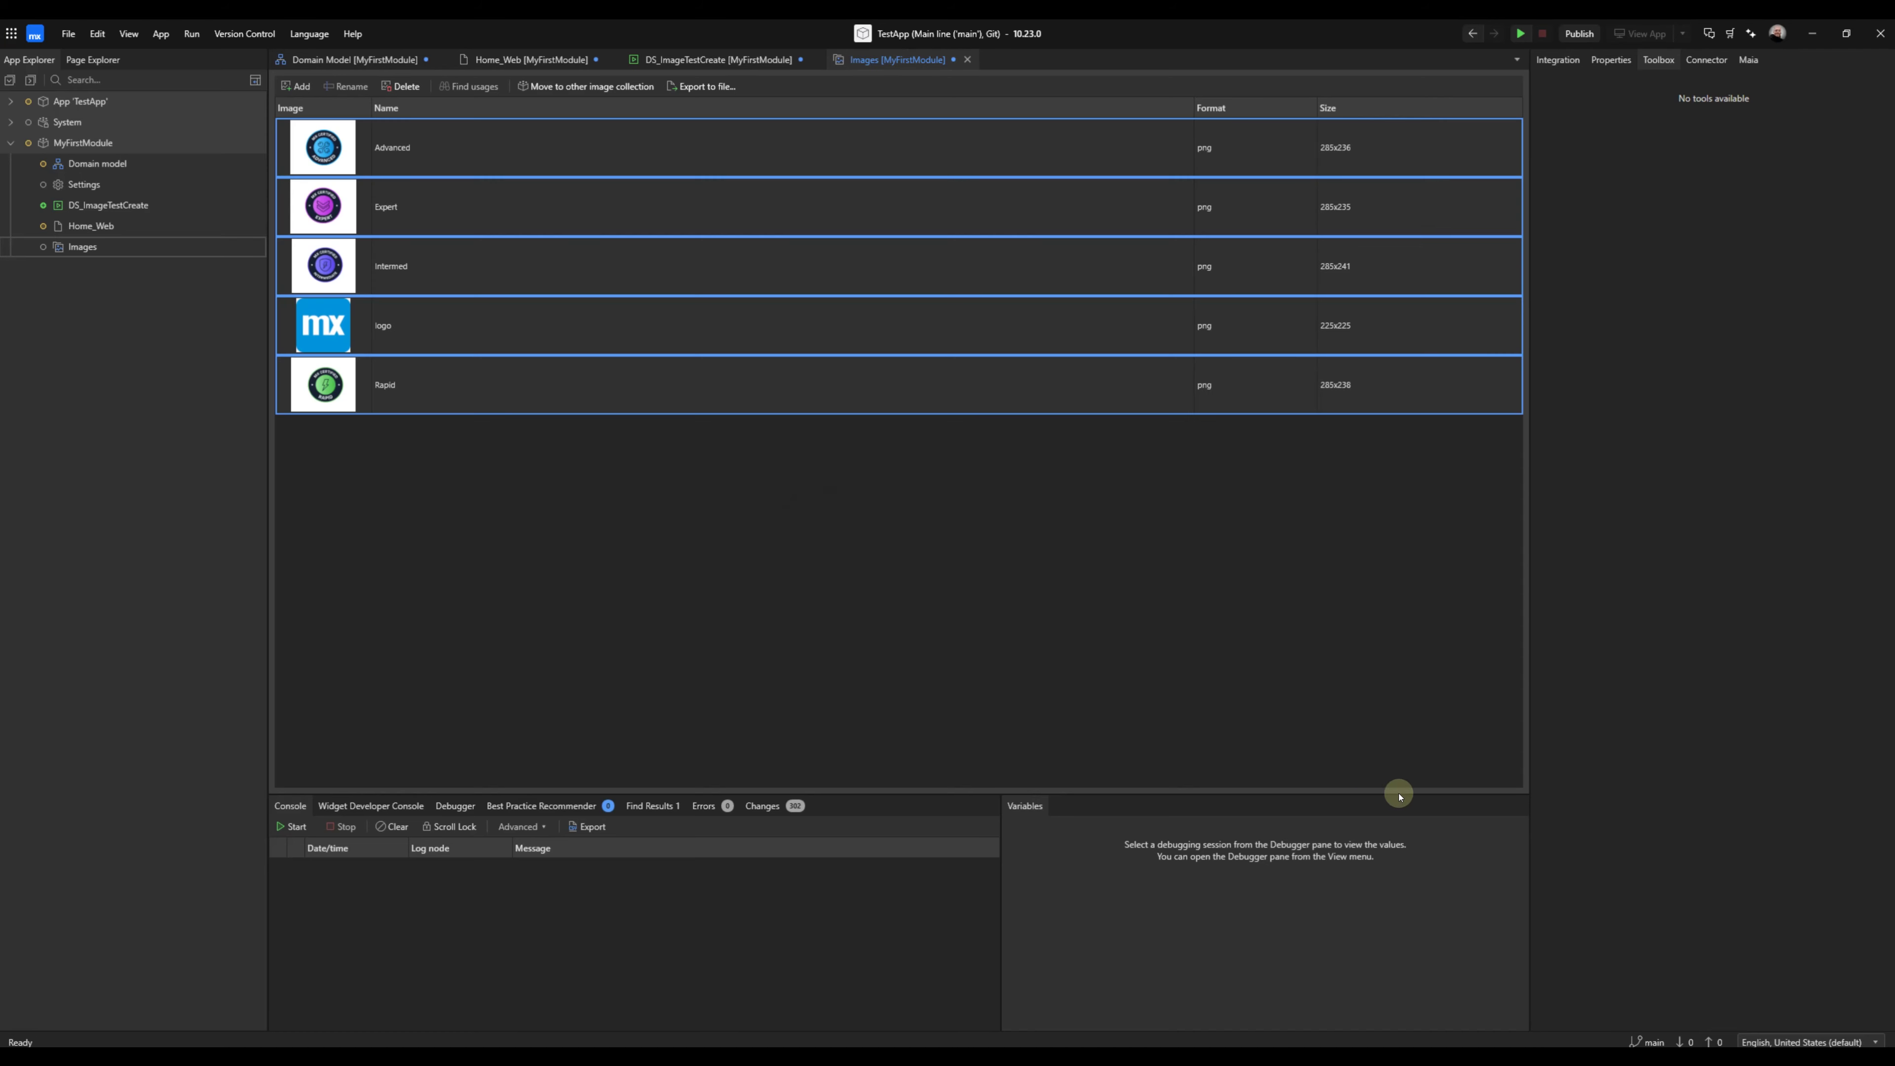
click(1166, 587)
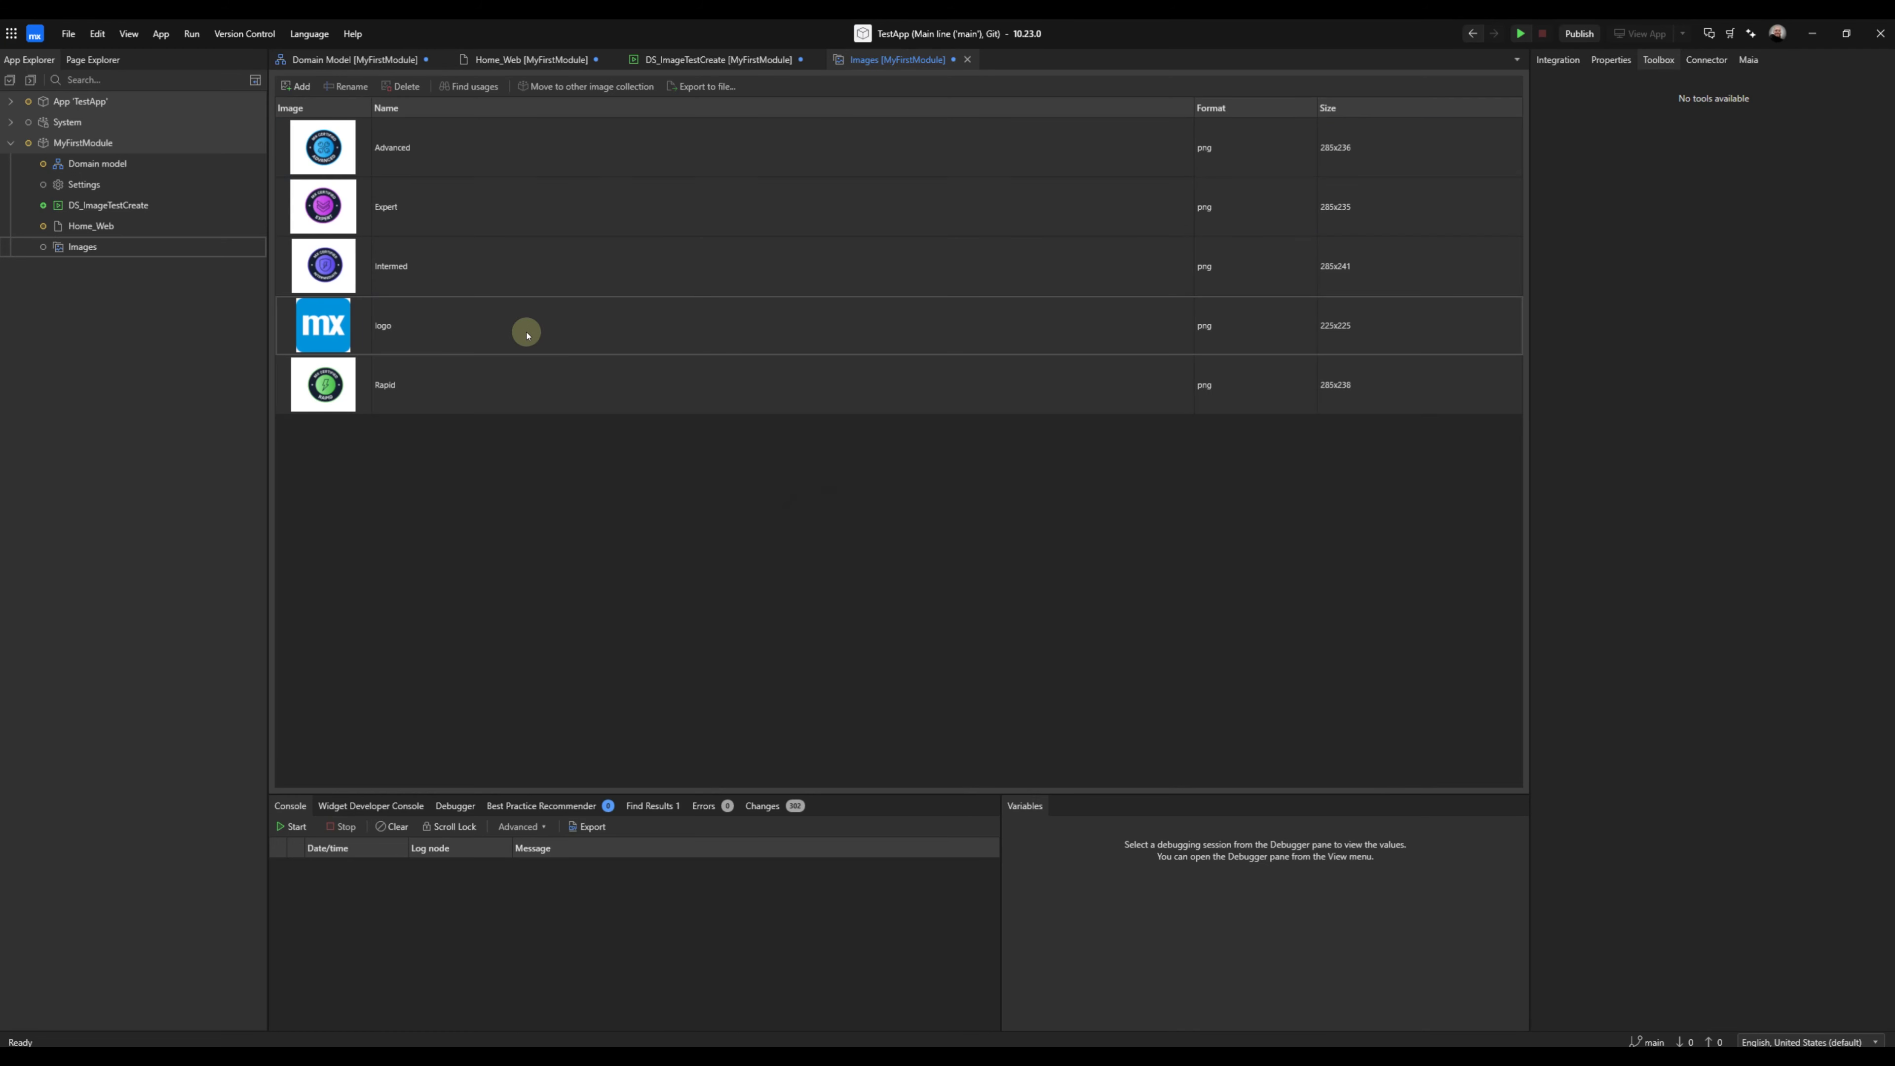
Rename the Intermed image in the collection to Intermadiate.
click(400, 269)
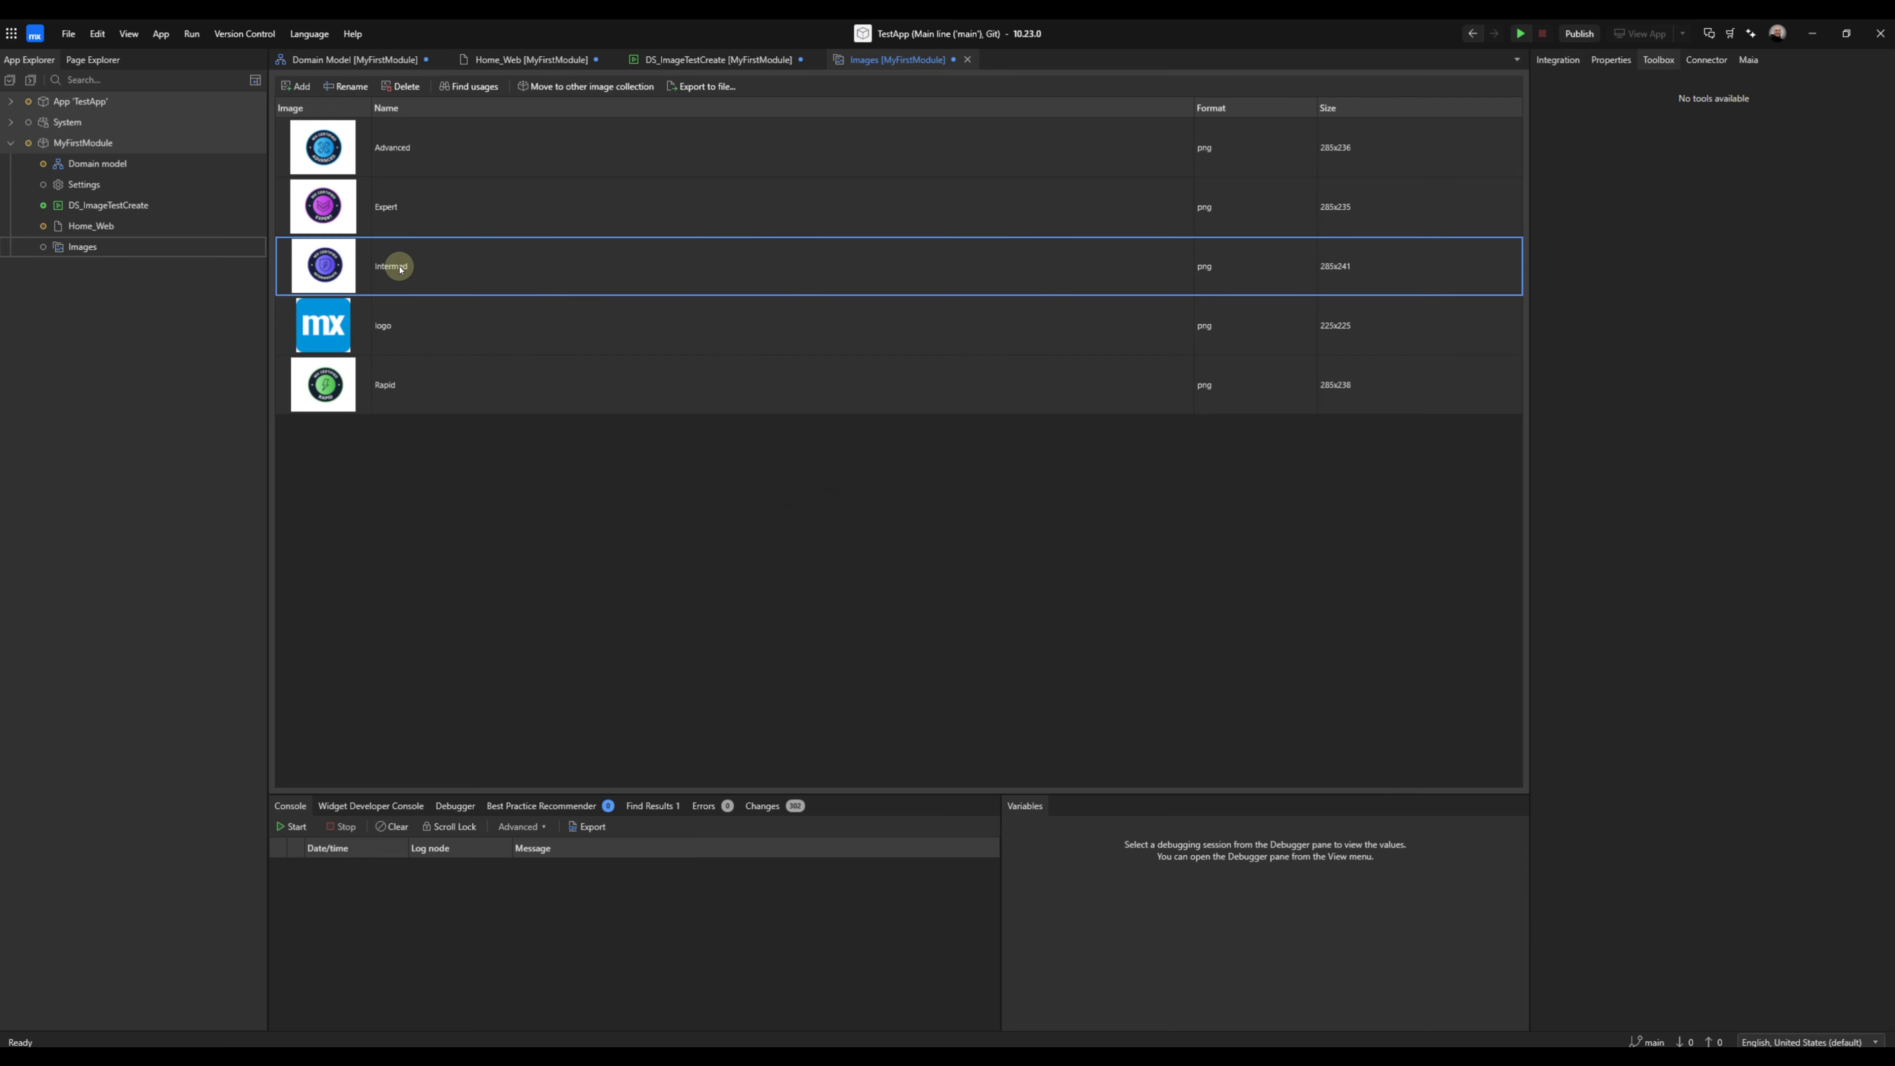
click(339, 86)
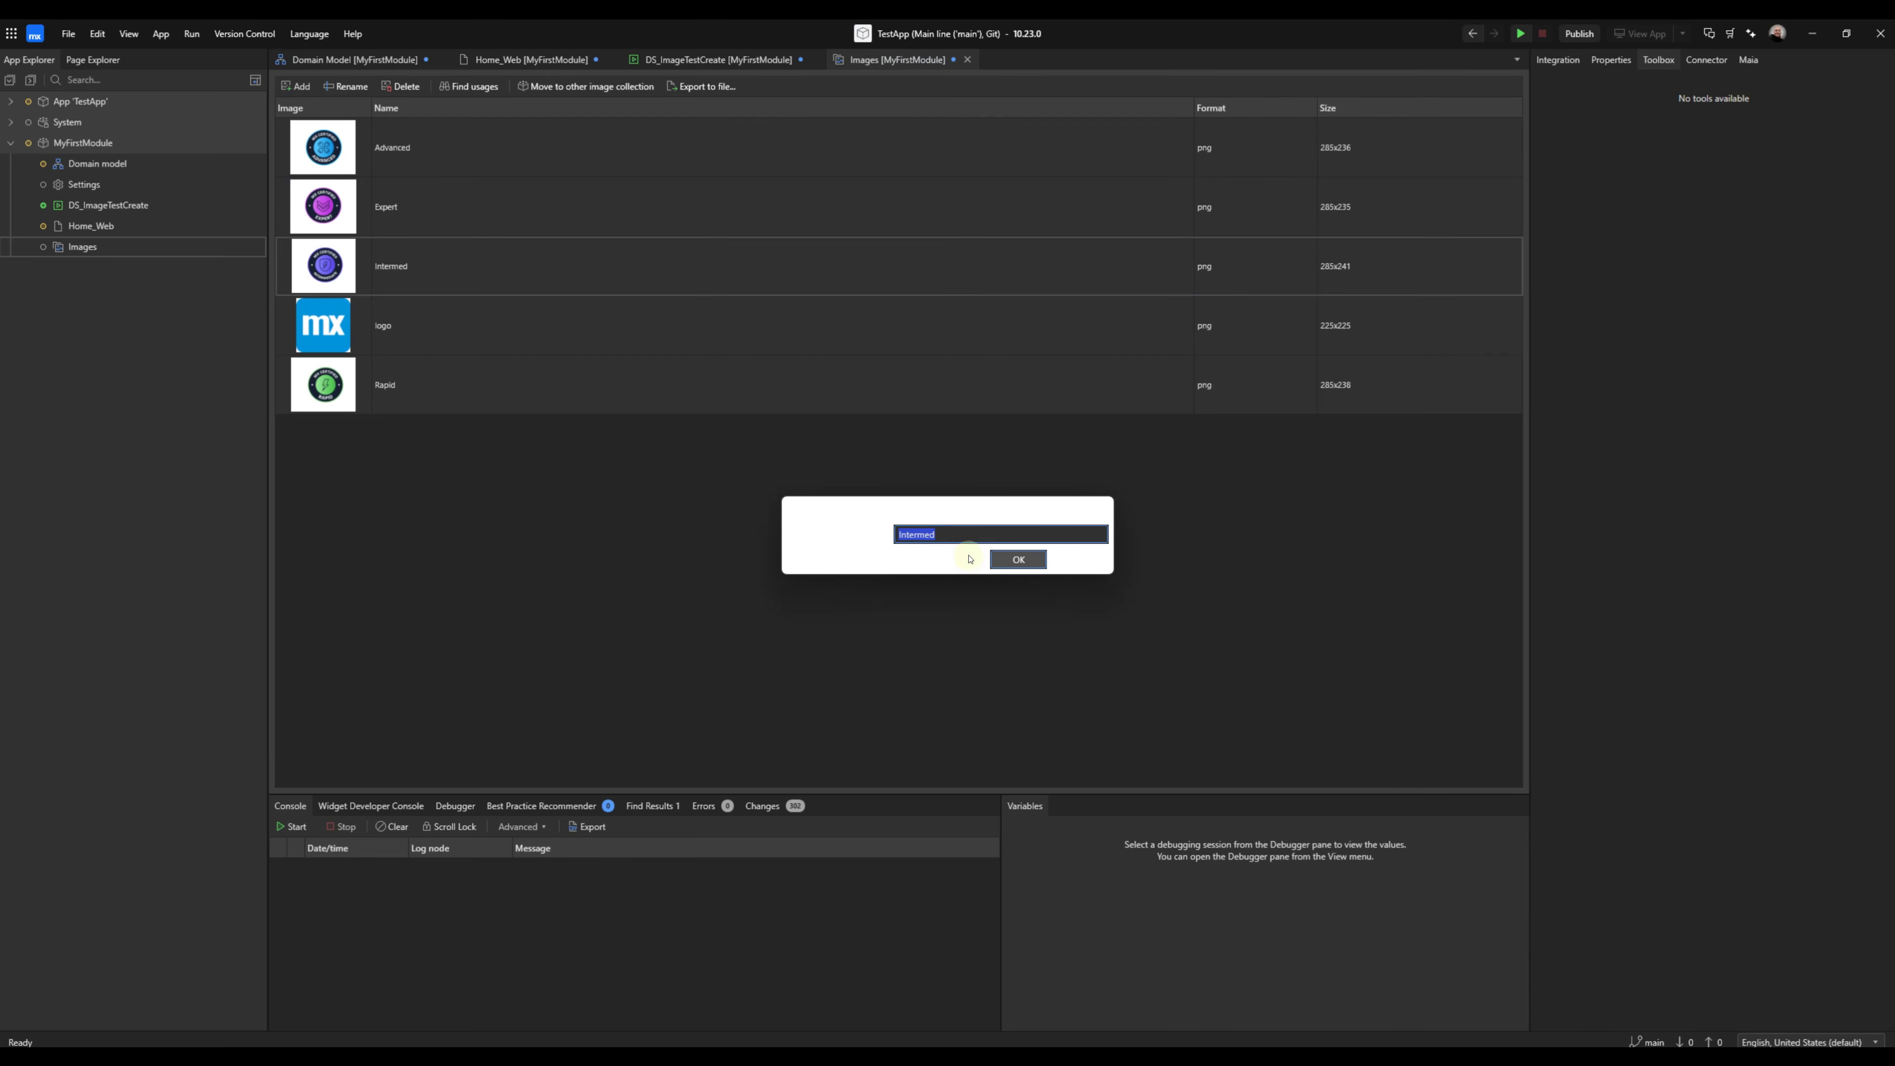
text(In)
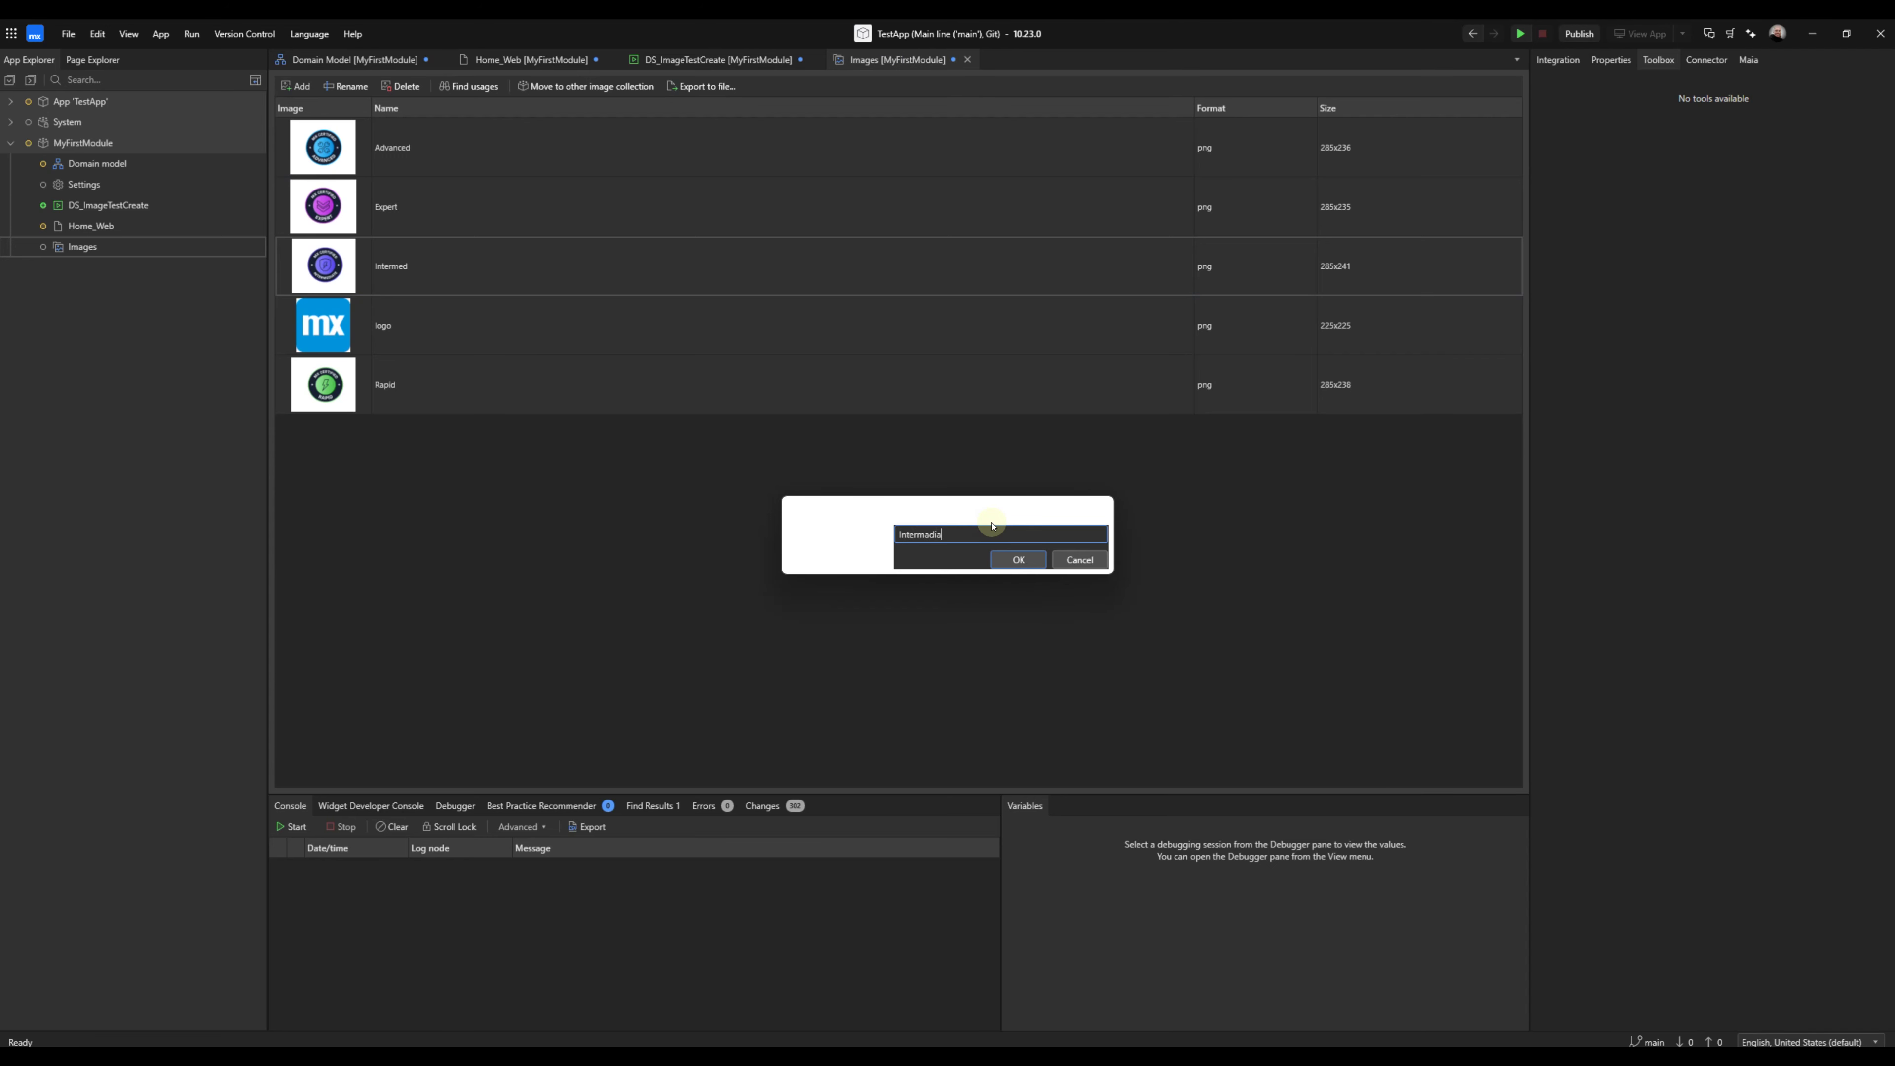
click(1017, 561)
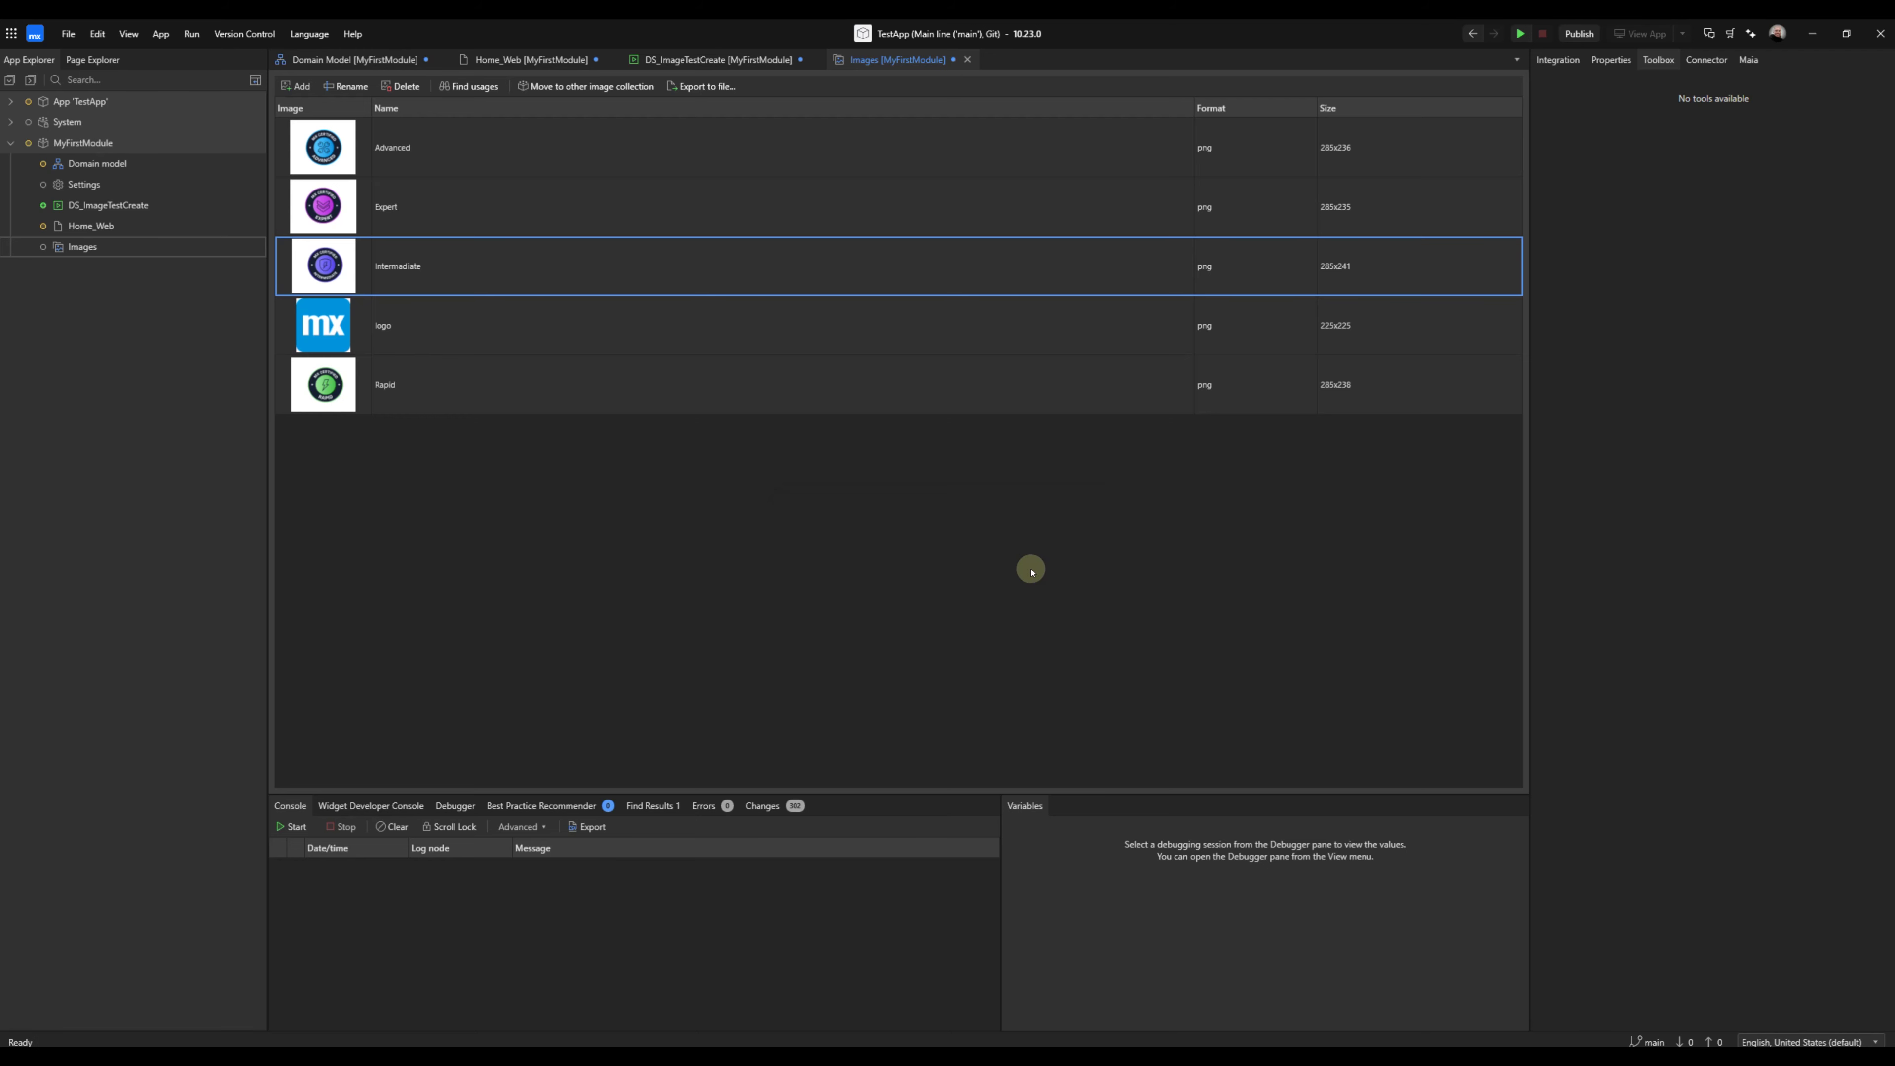
Download Community Commons from the Marketplace, import it as a new module, and return to the Home_Web page.
double_click(72, 233)
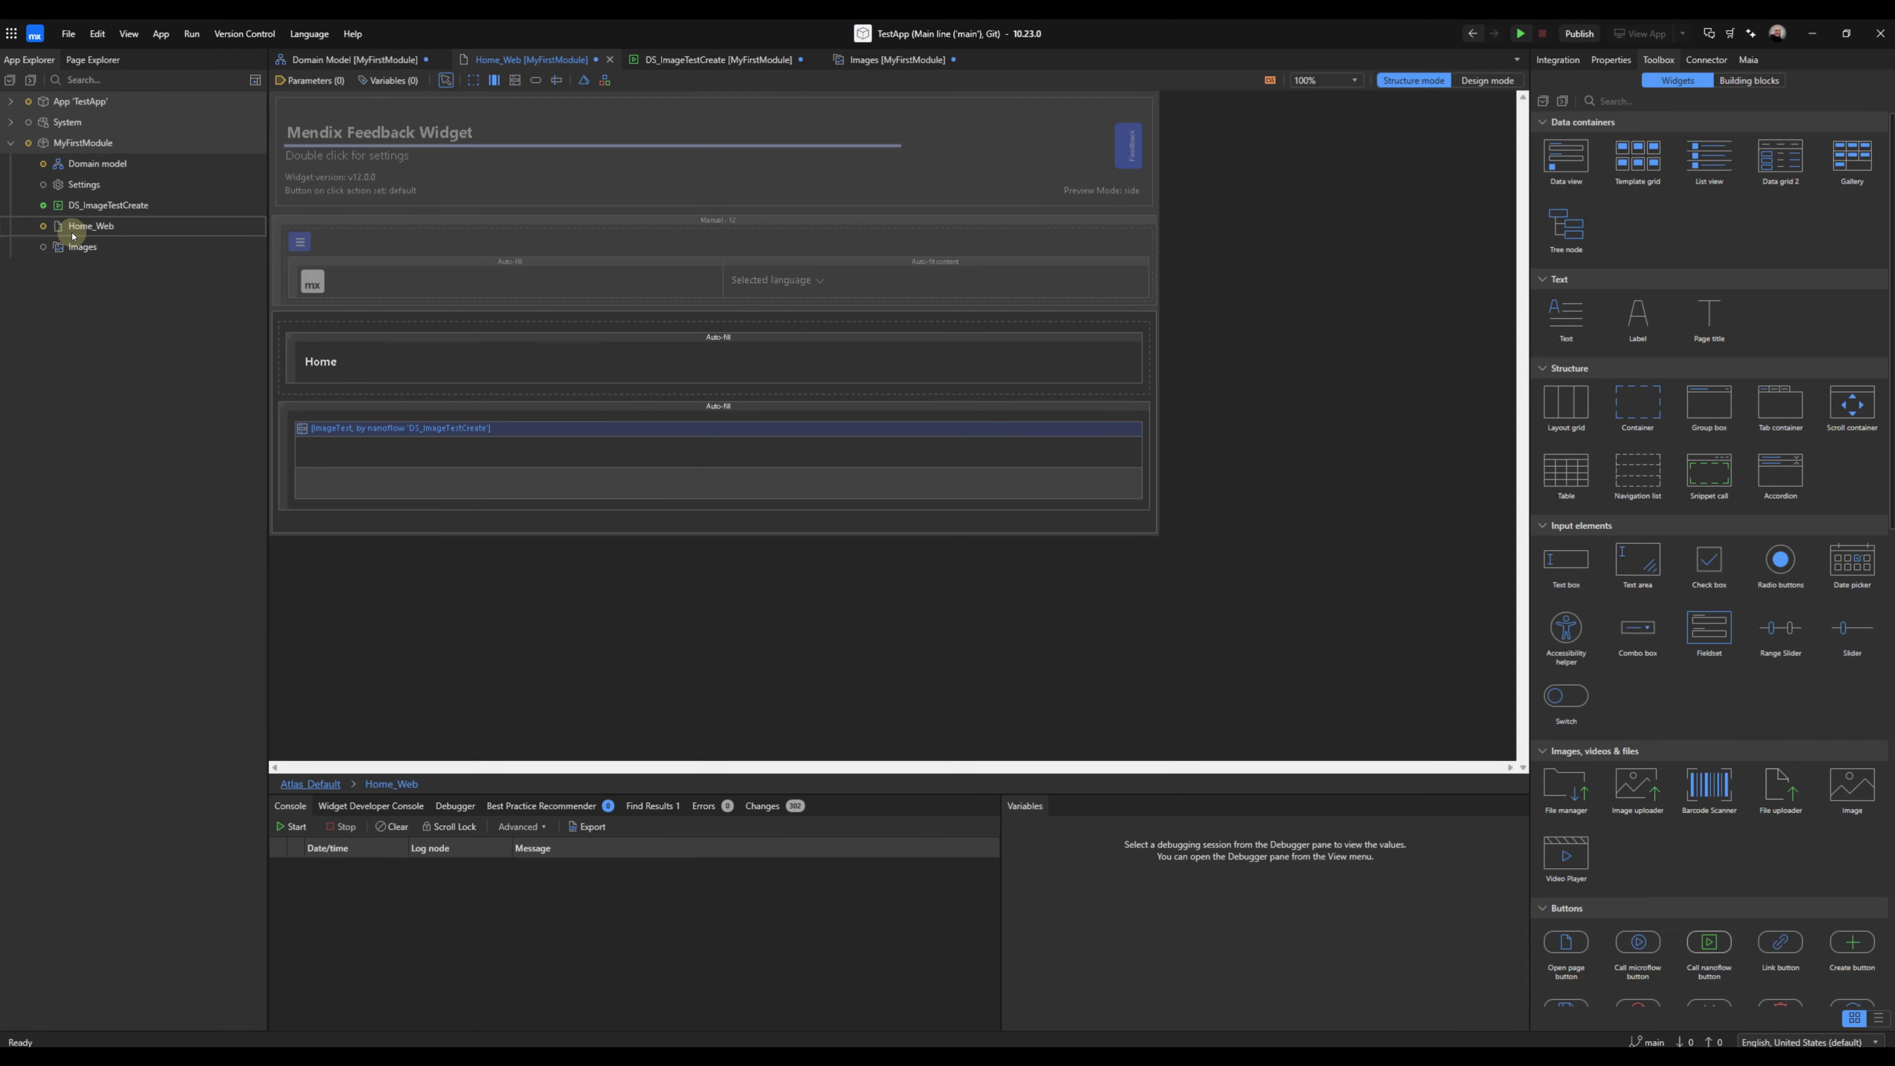
click(355, 471)
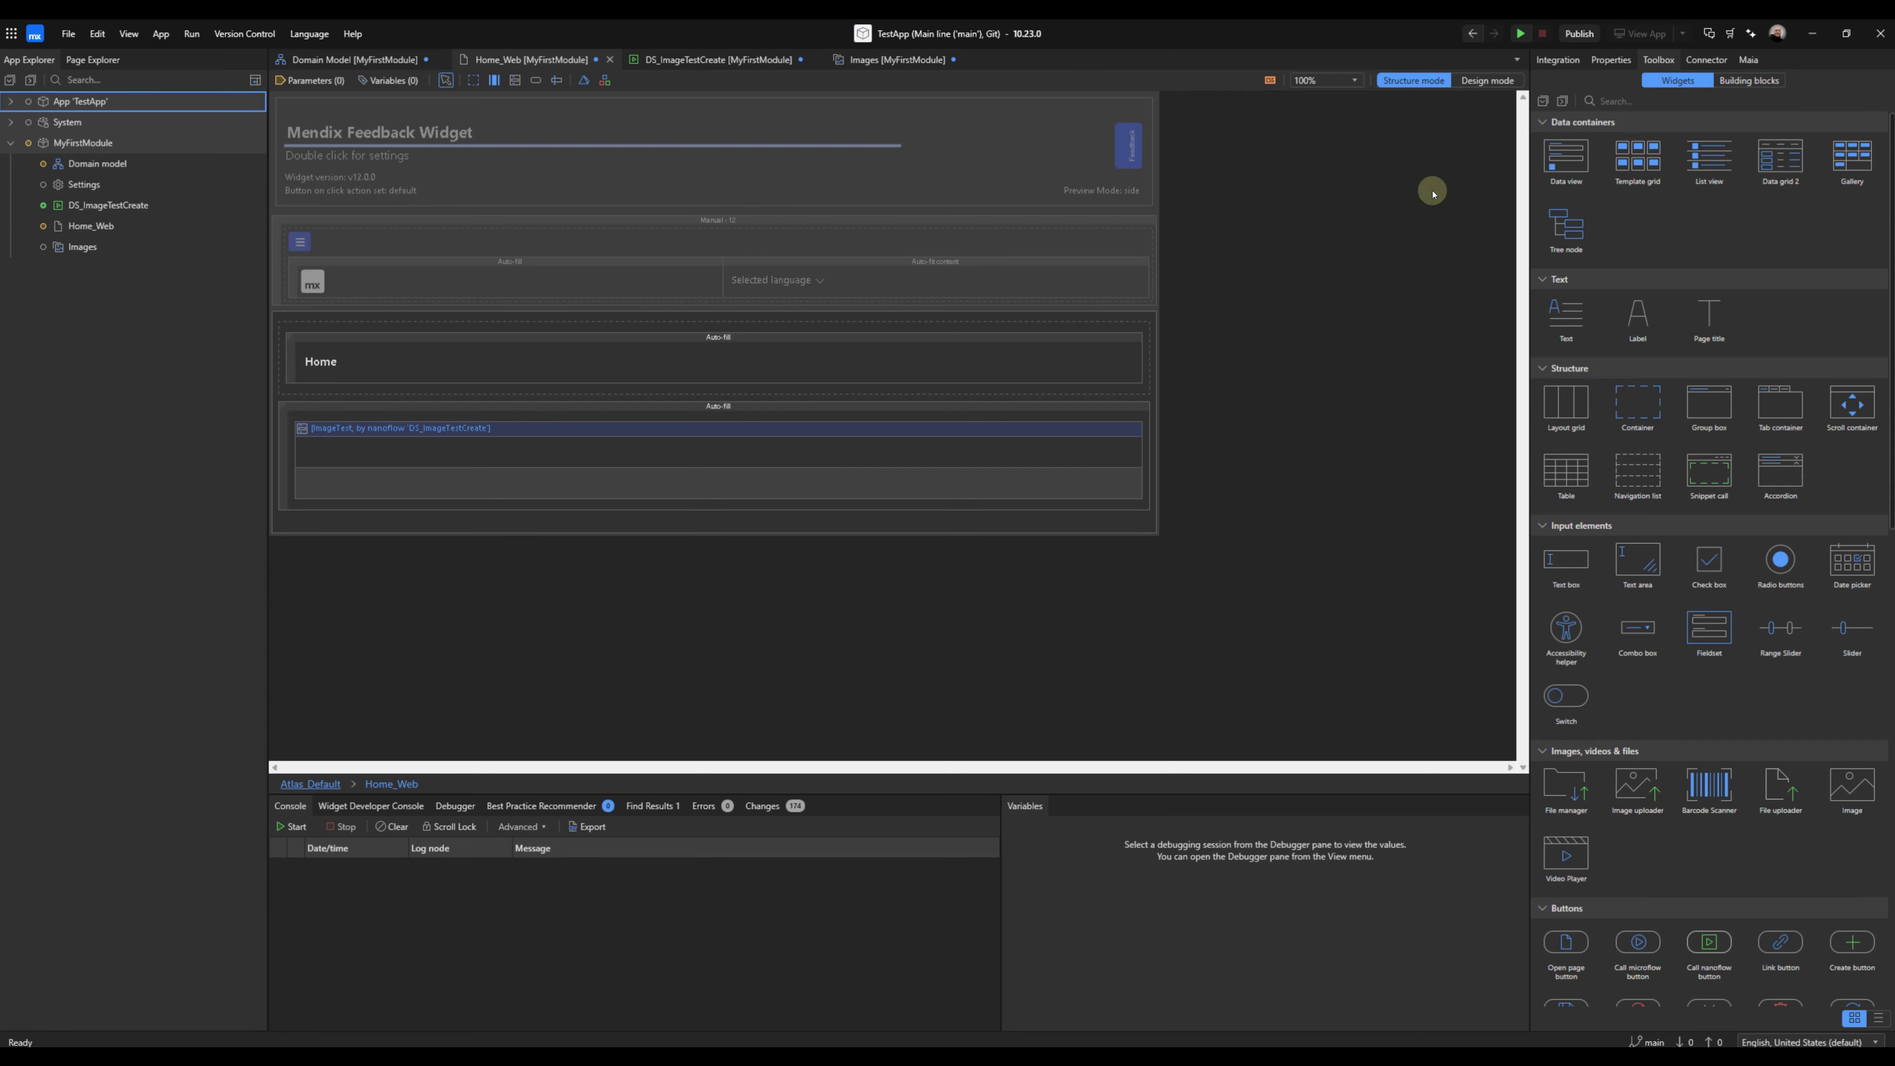
click(1730, 35)
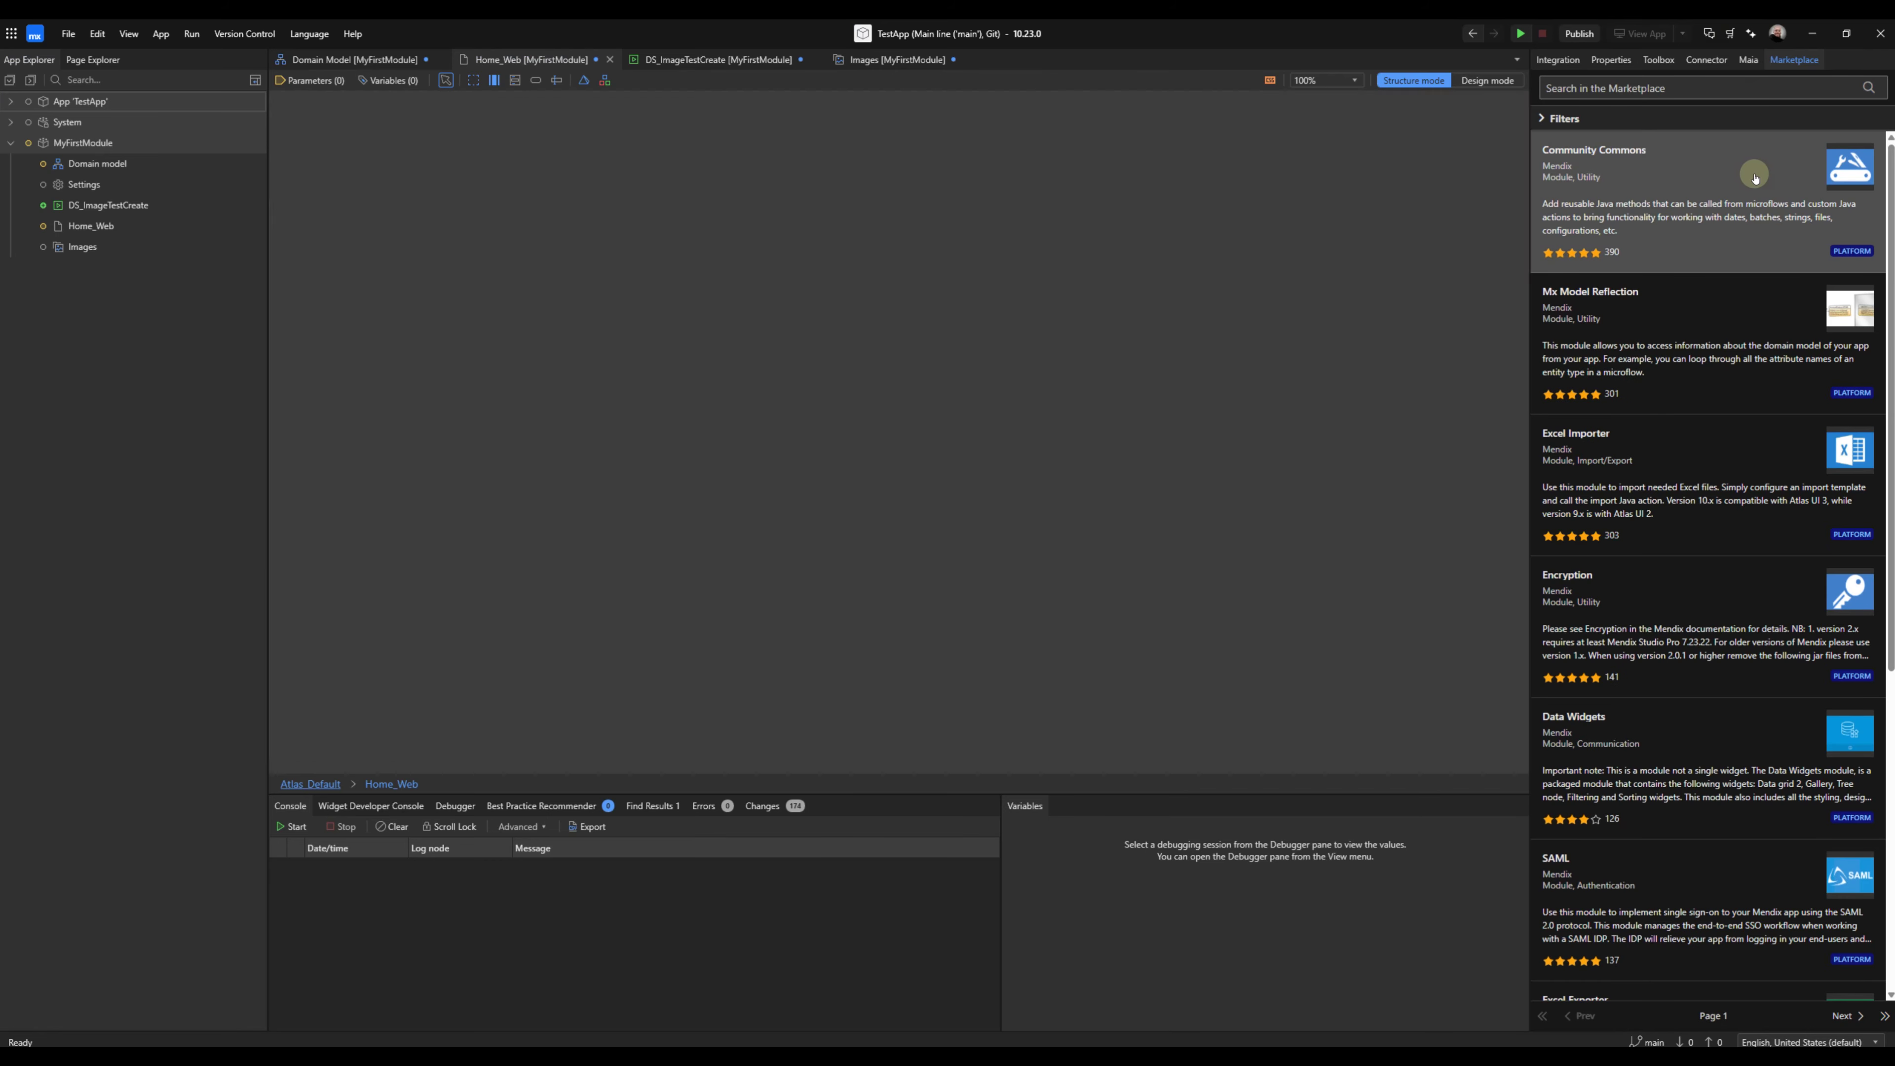
click(1756, 178)
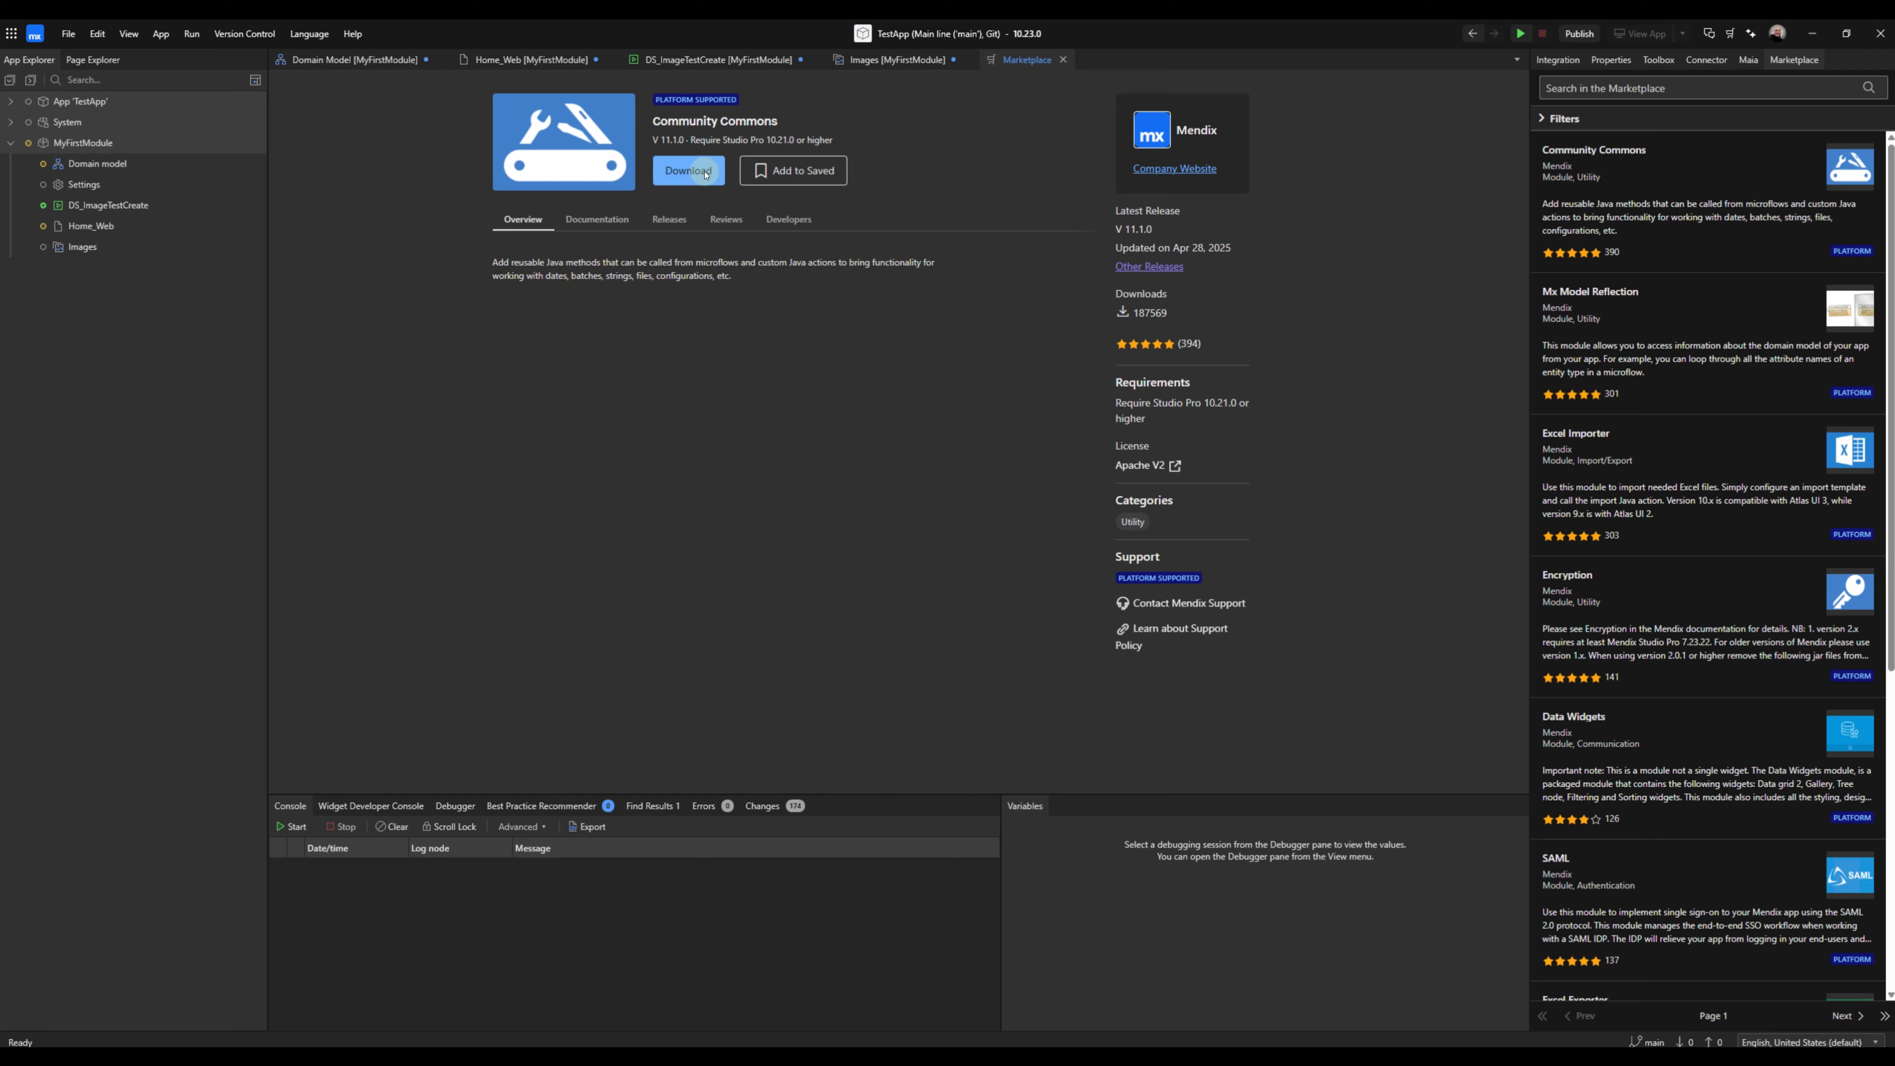
click(705, 174)
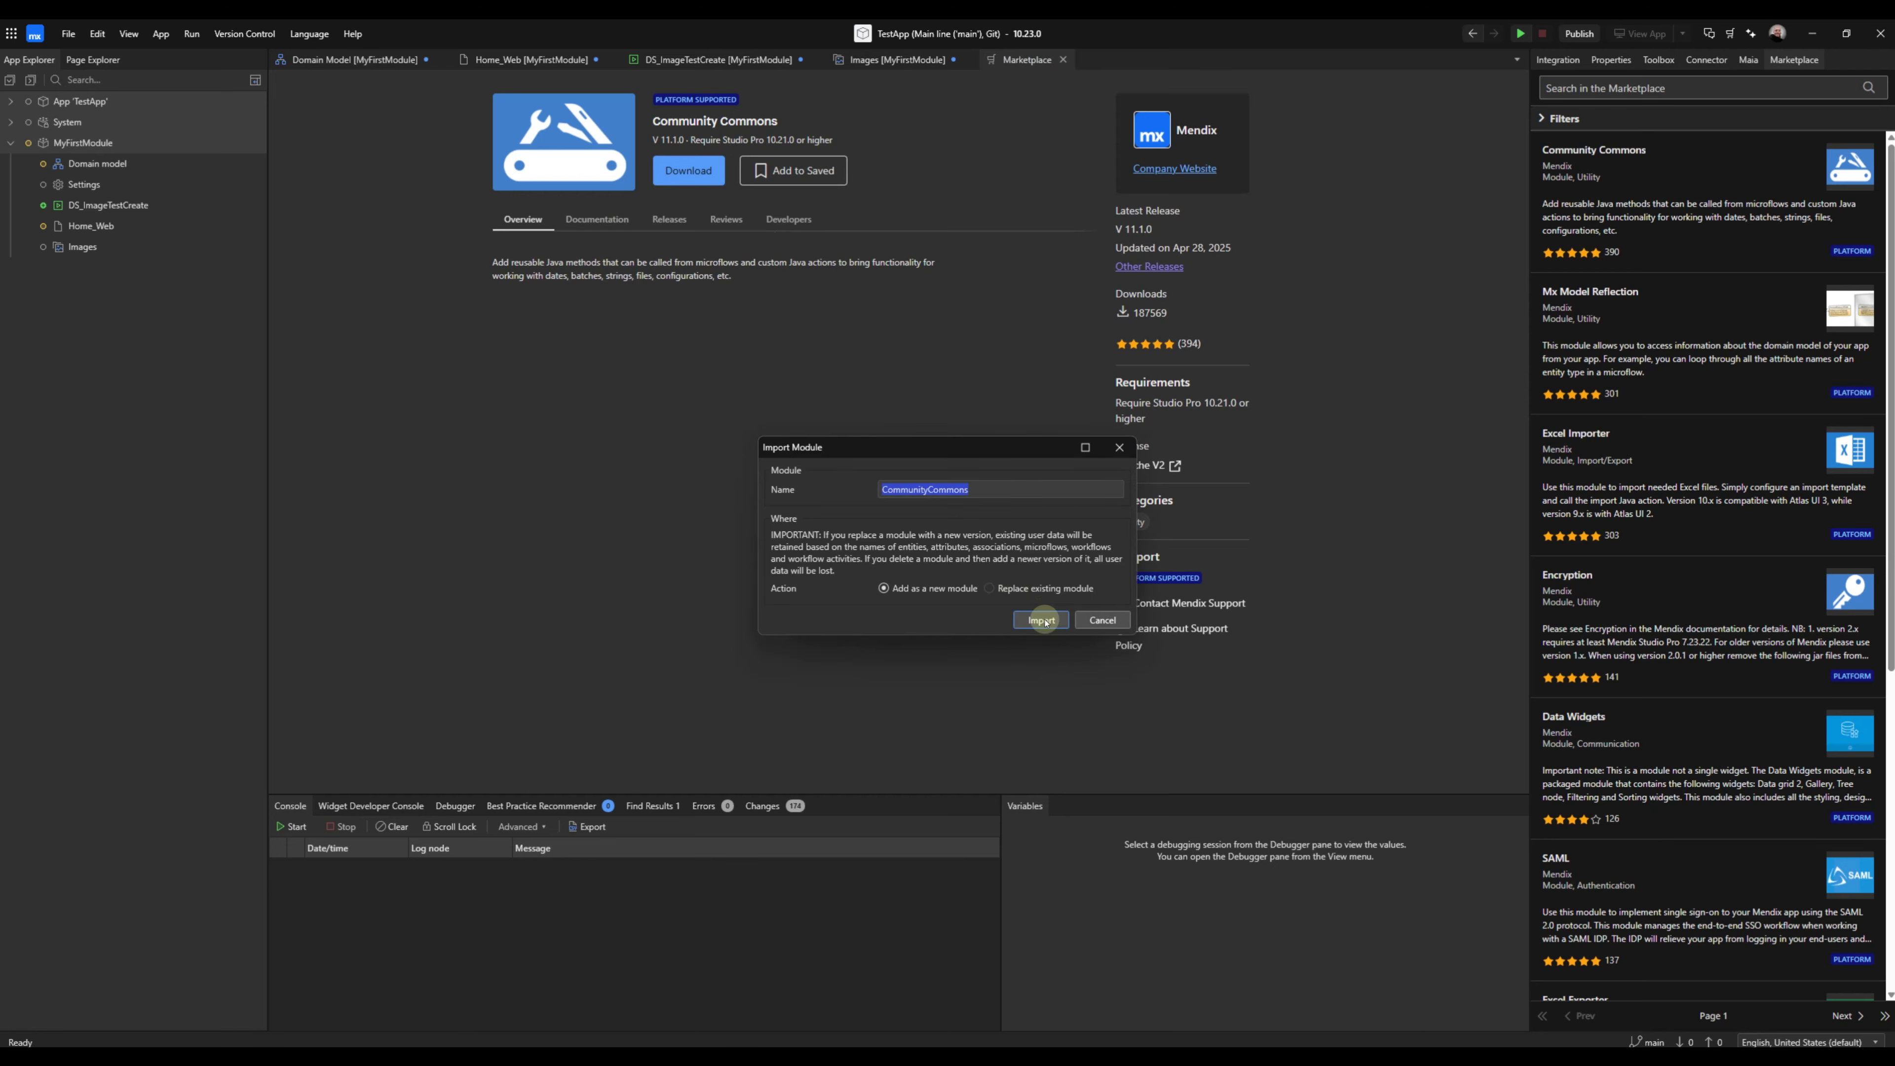
click(1042, 619)
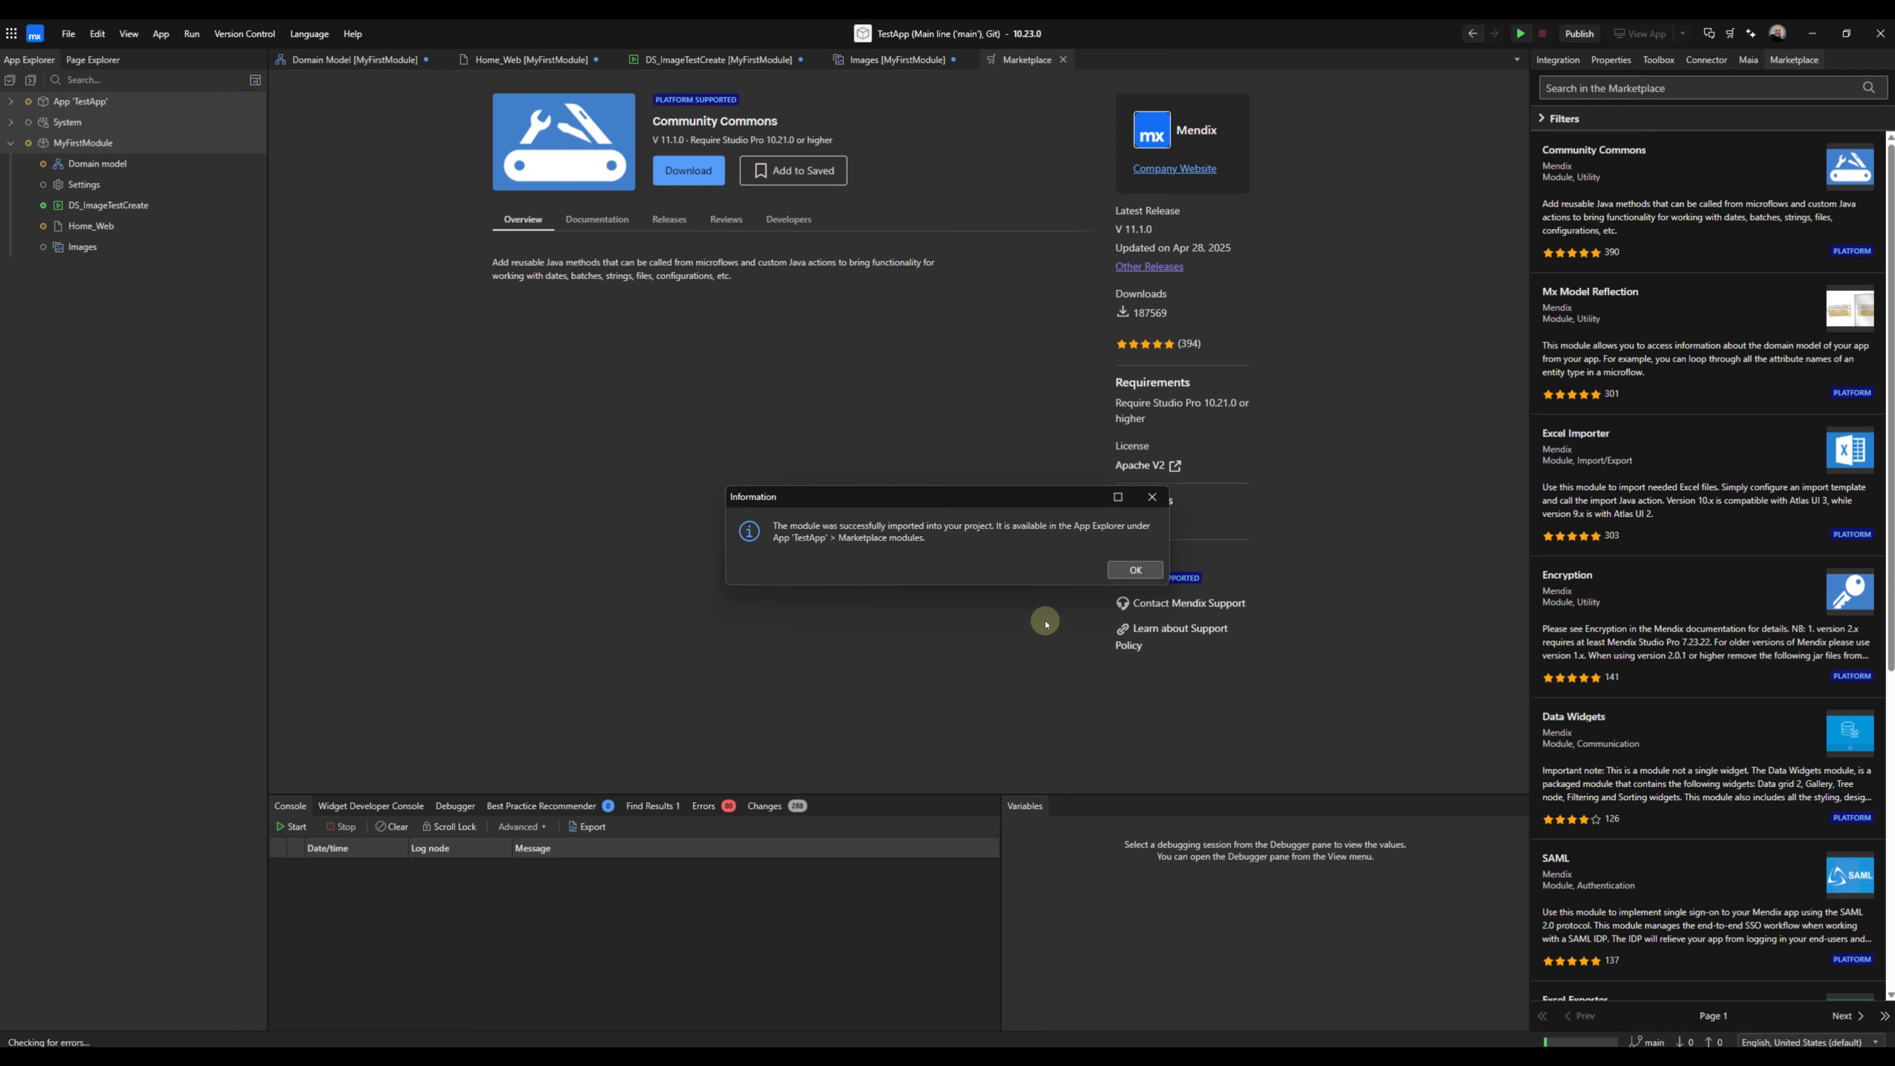
click(1134, 570)
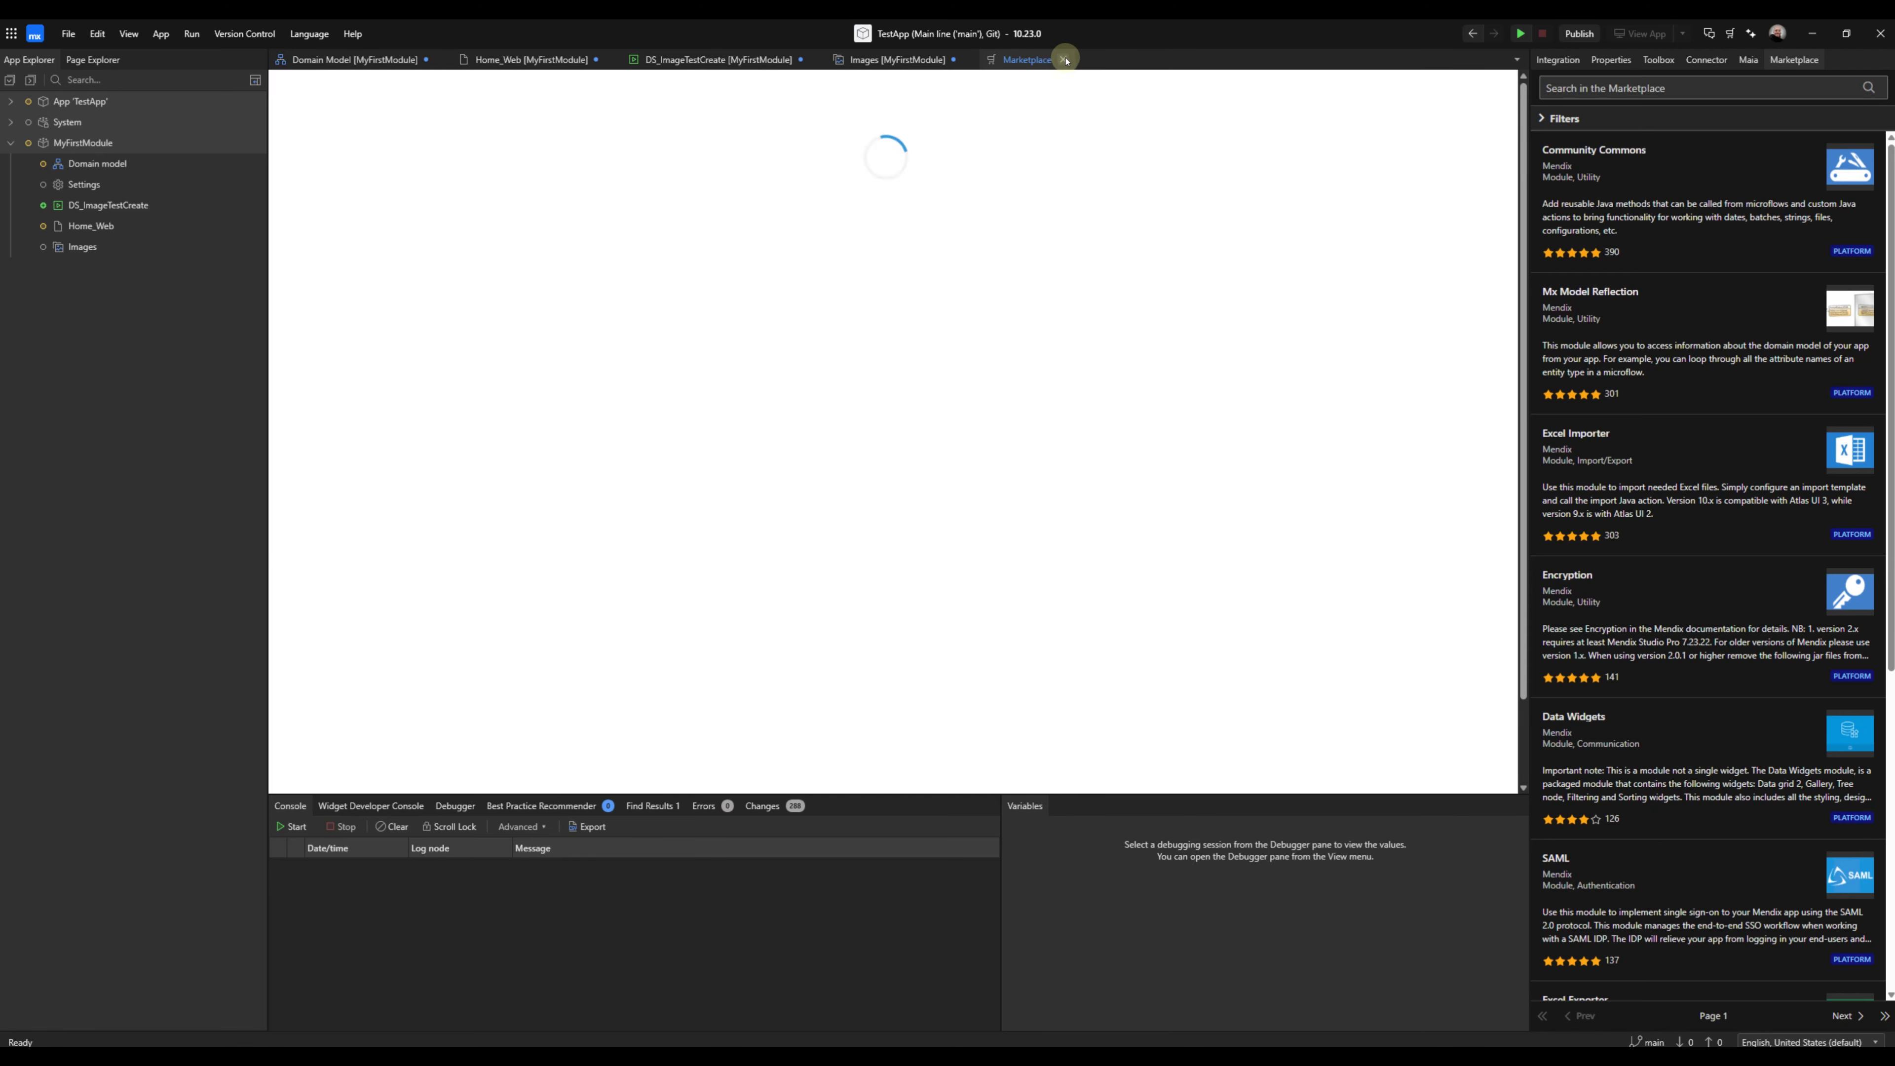
click(1065, 61)
drag(423, 428, 330, 446)
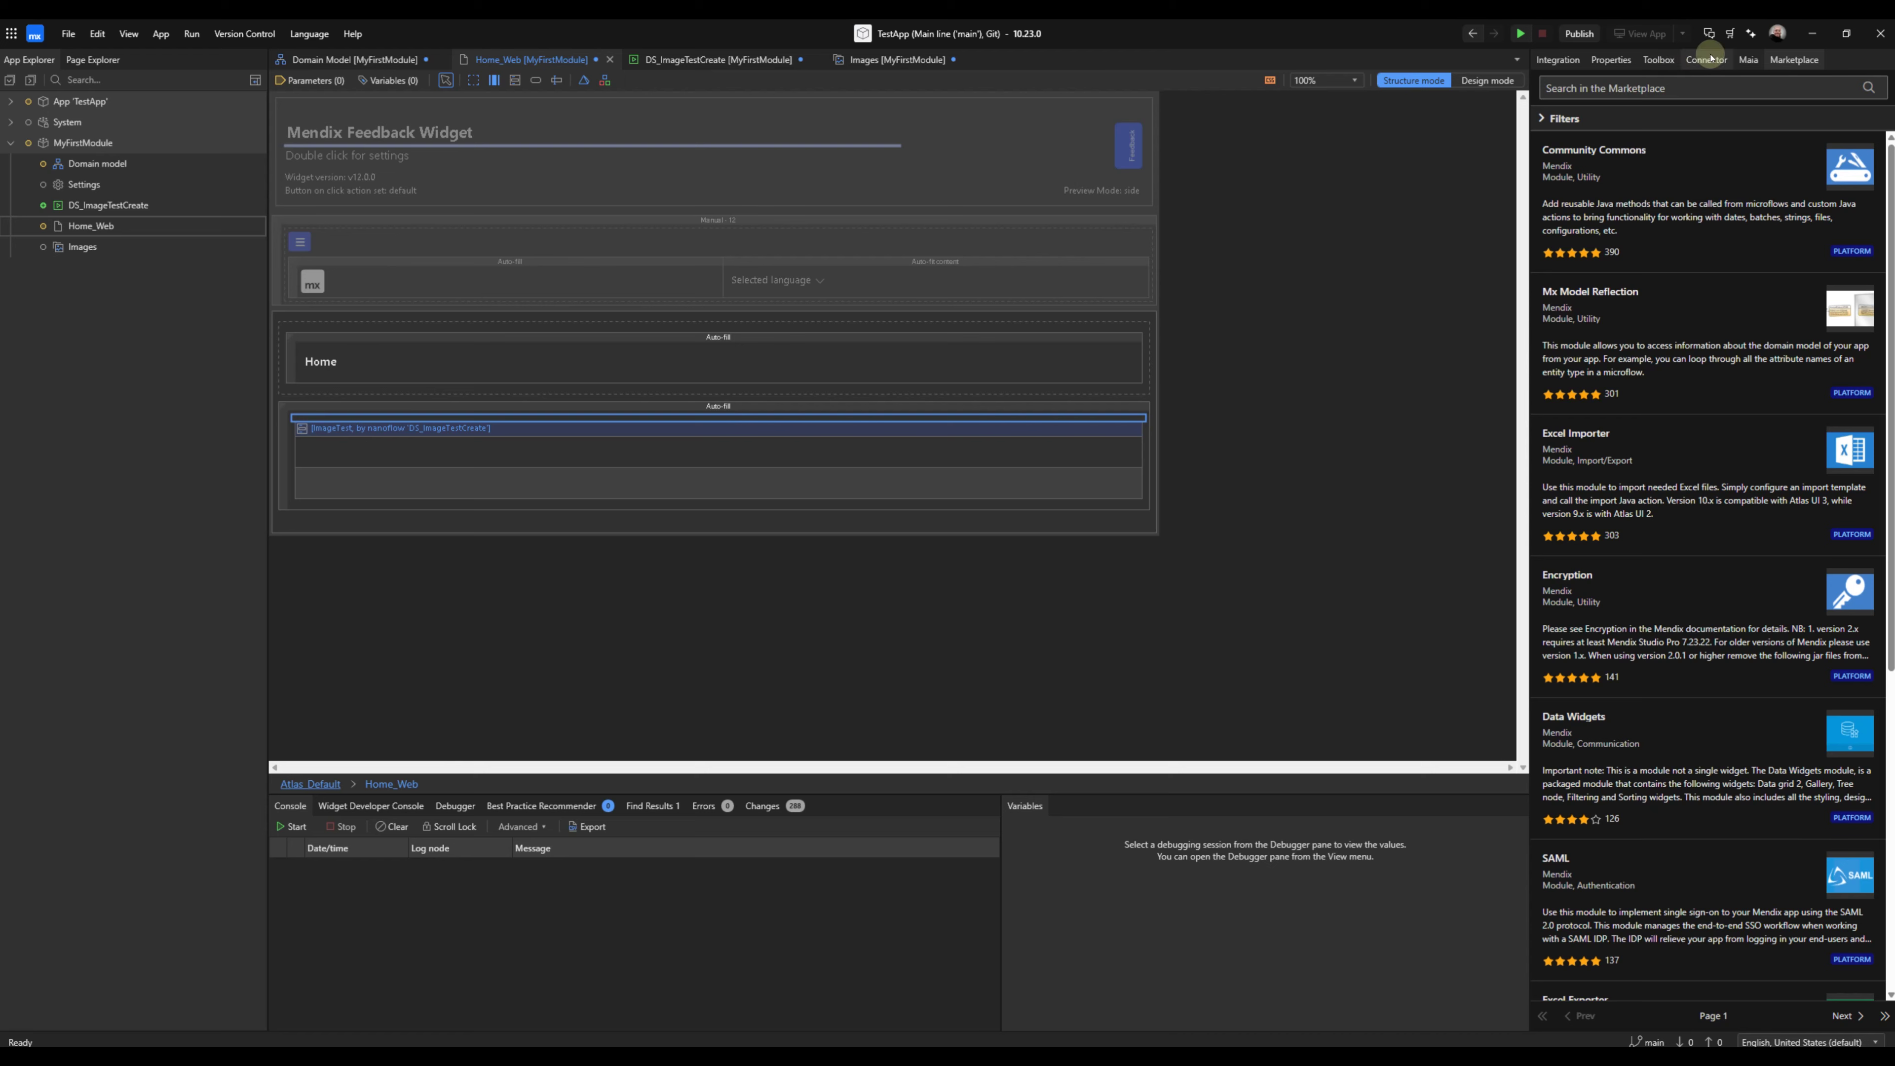
Find the Image widget and place it inside the ImageTest data view on the Home_Web page.
click(1659, 60)
click(1667, 103)
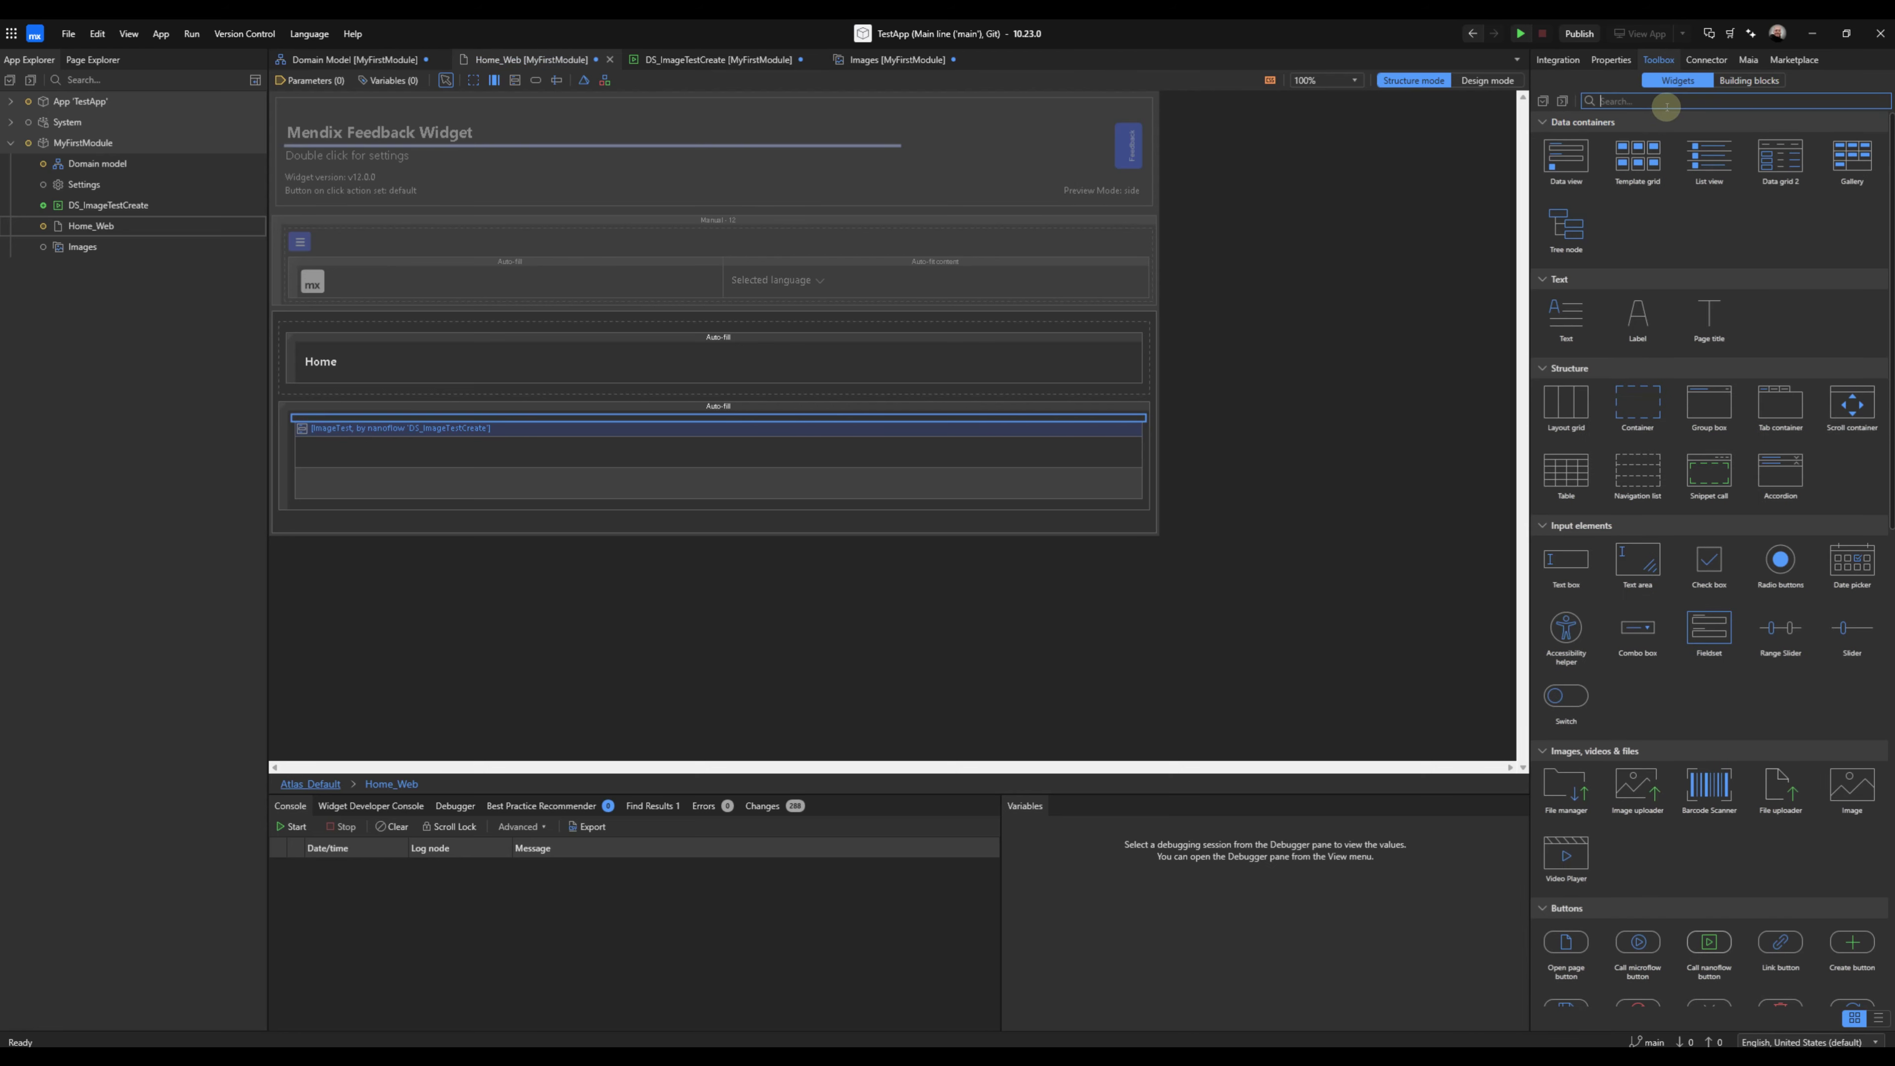
text(Image)
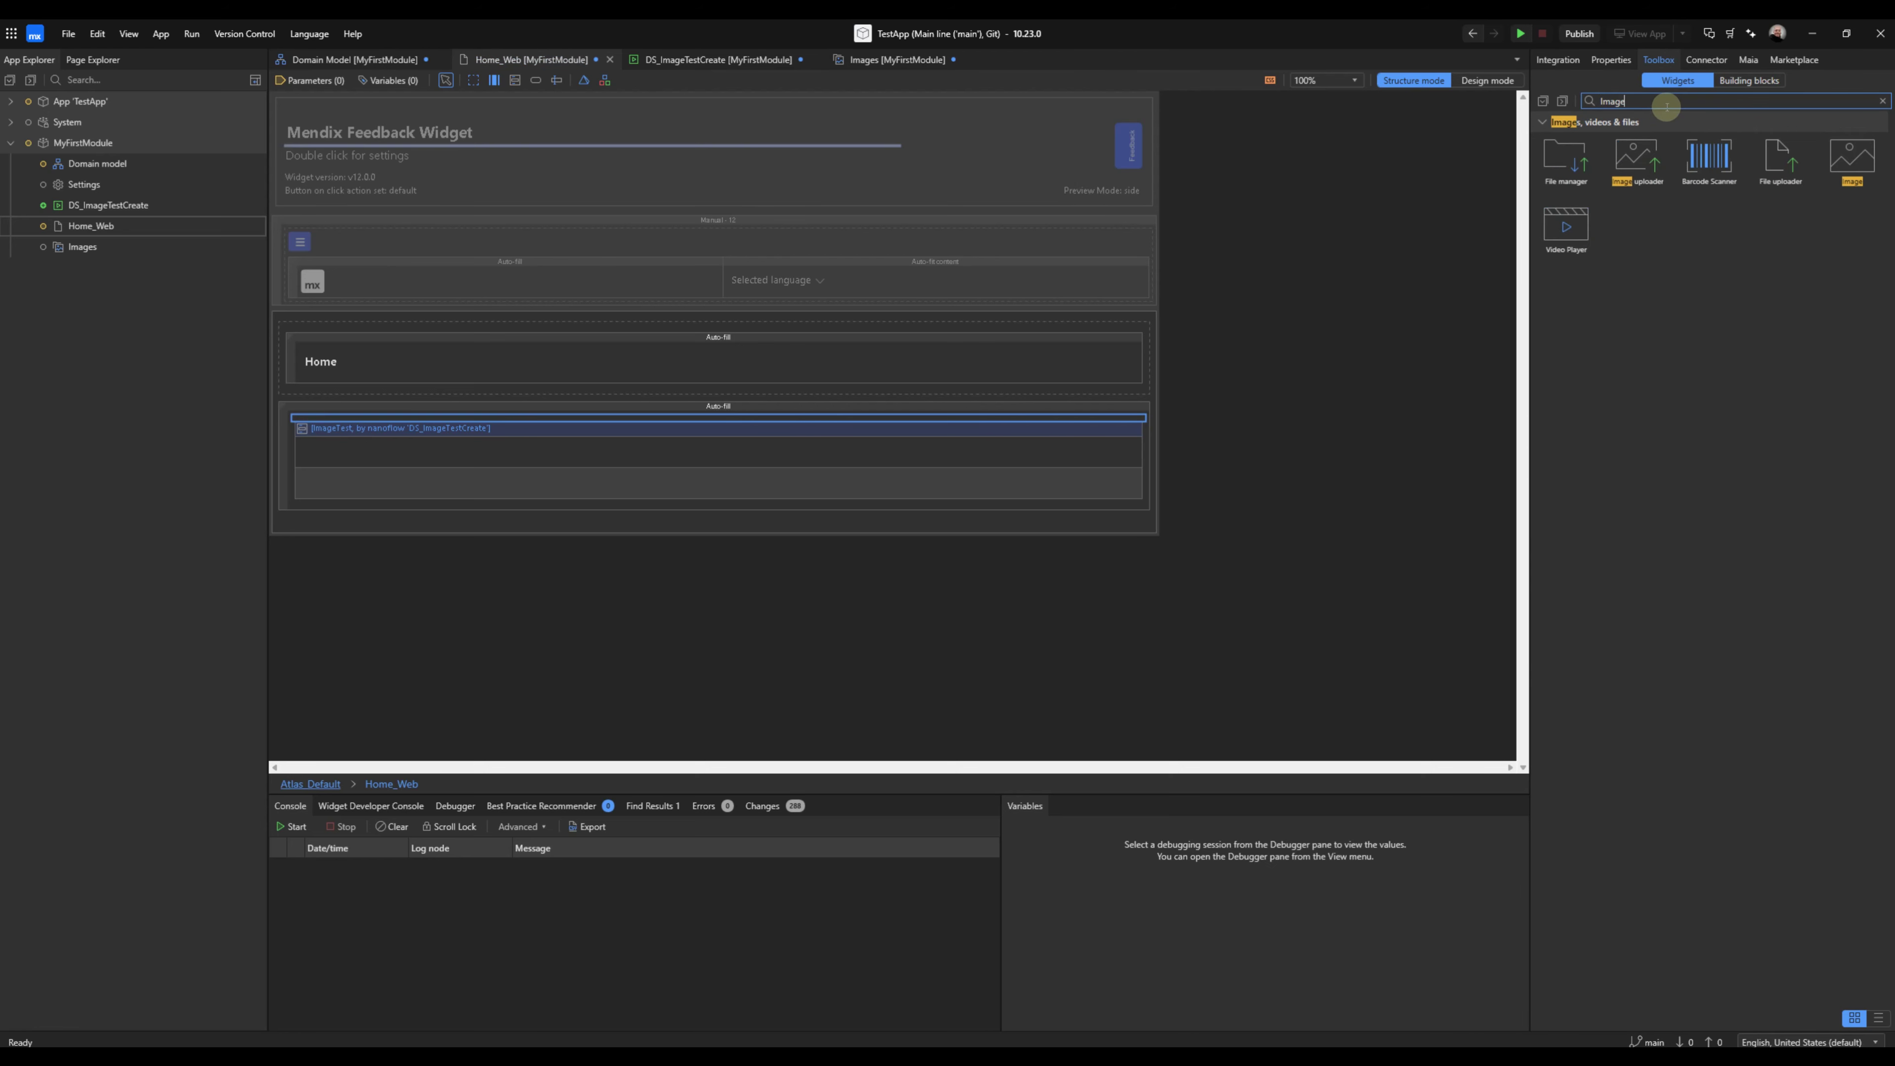
drag(1852, 157, 516, 451)
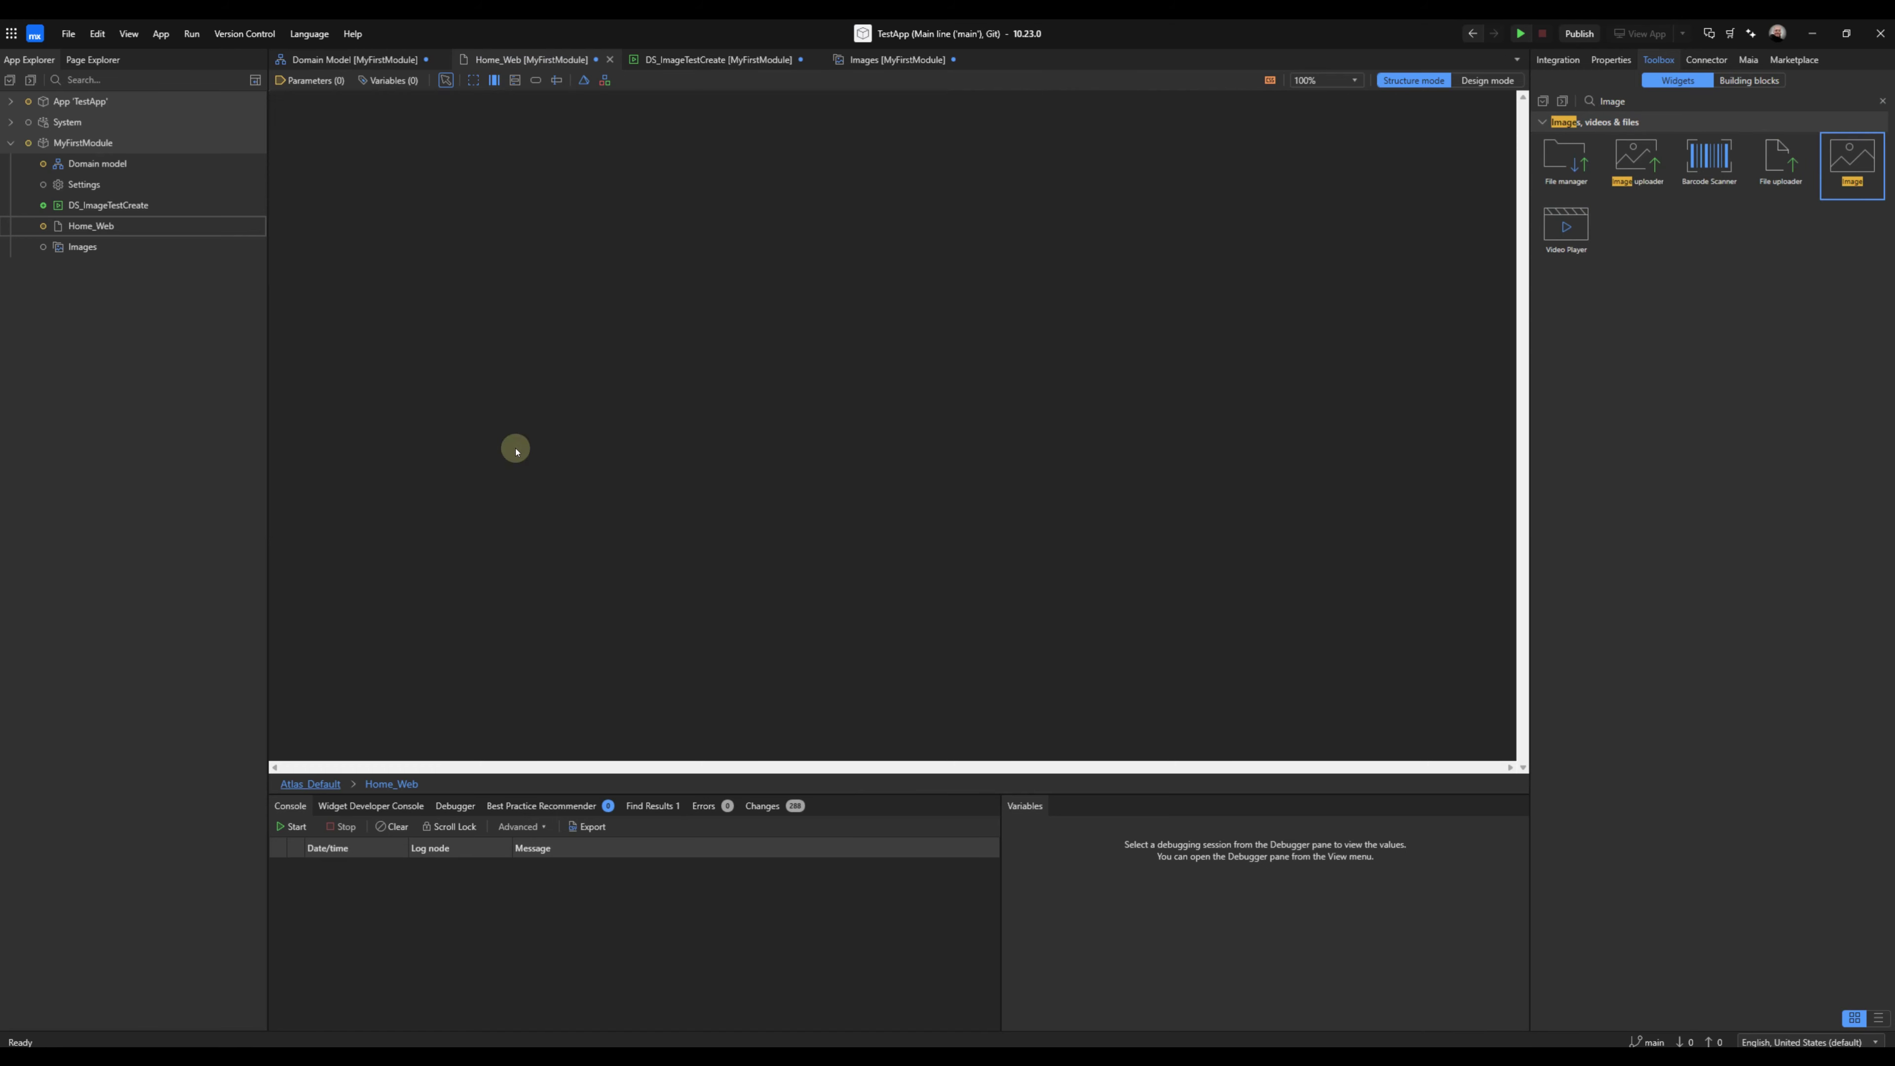
Open the new image widget's settings and examine which entities a dynamic image source can use.
double_click(456, 472)
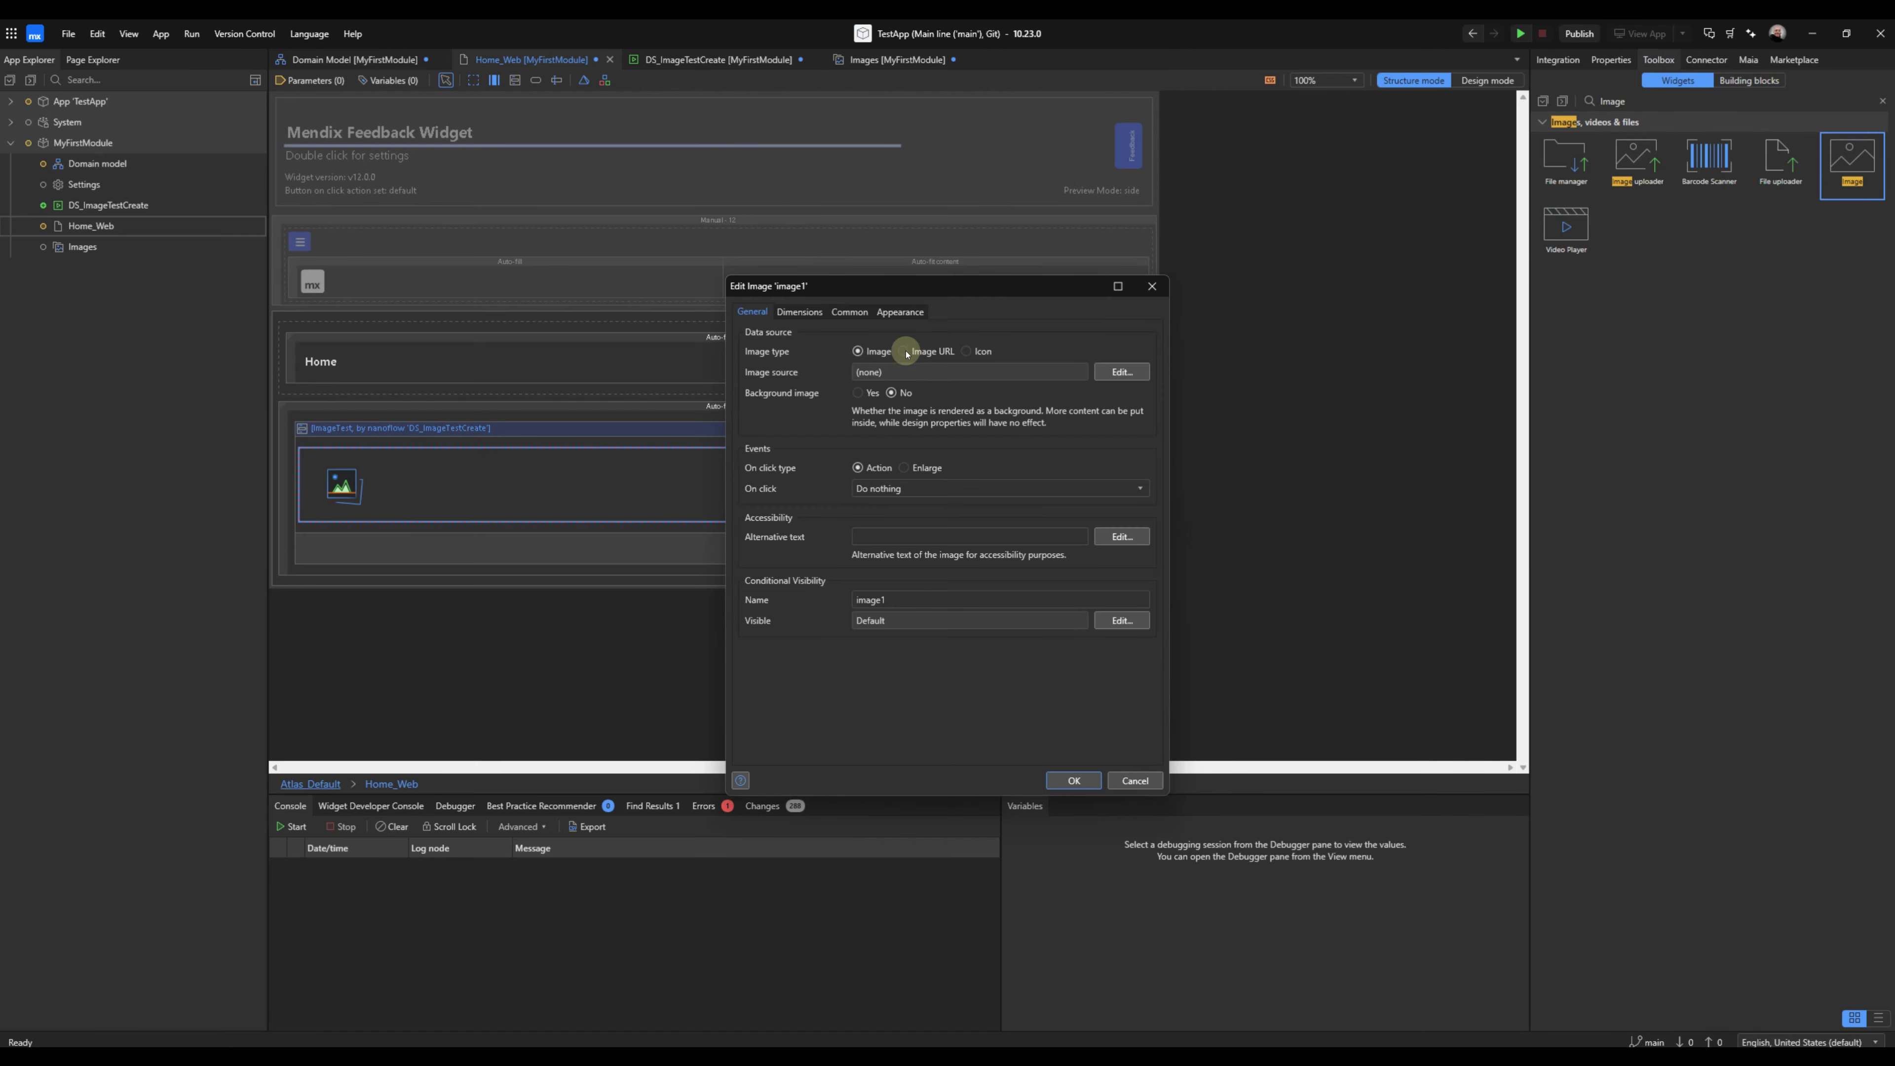
click(1125, 372)
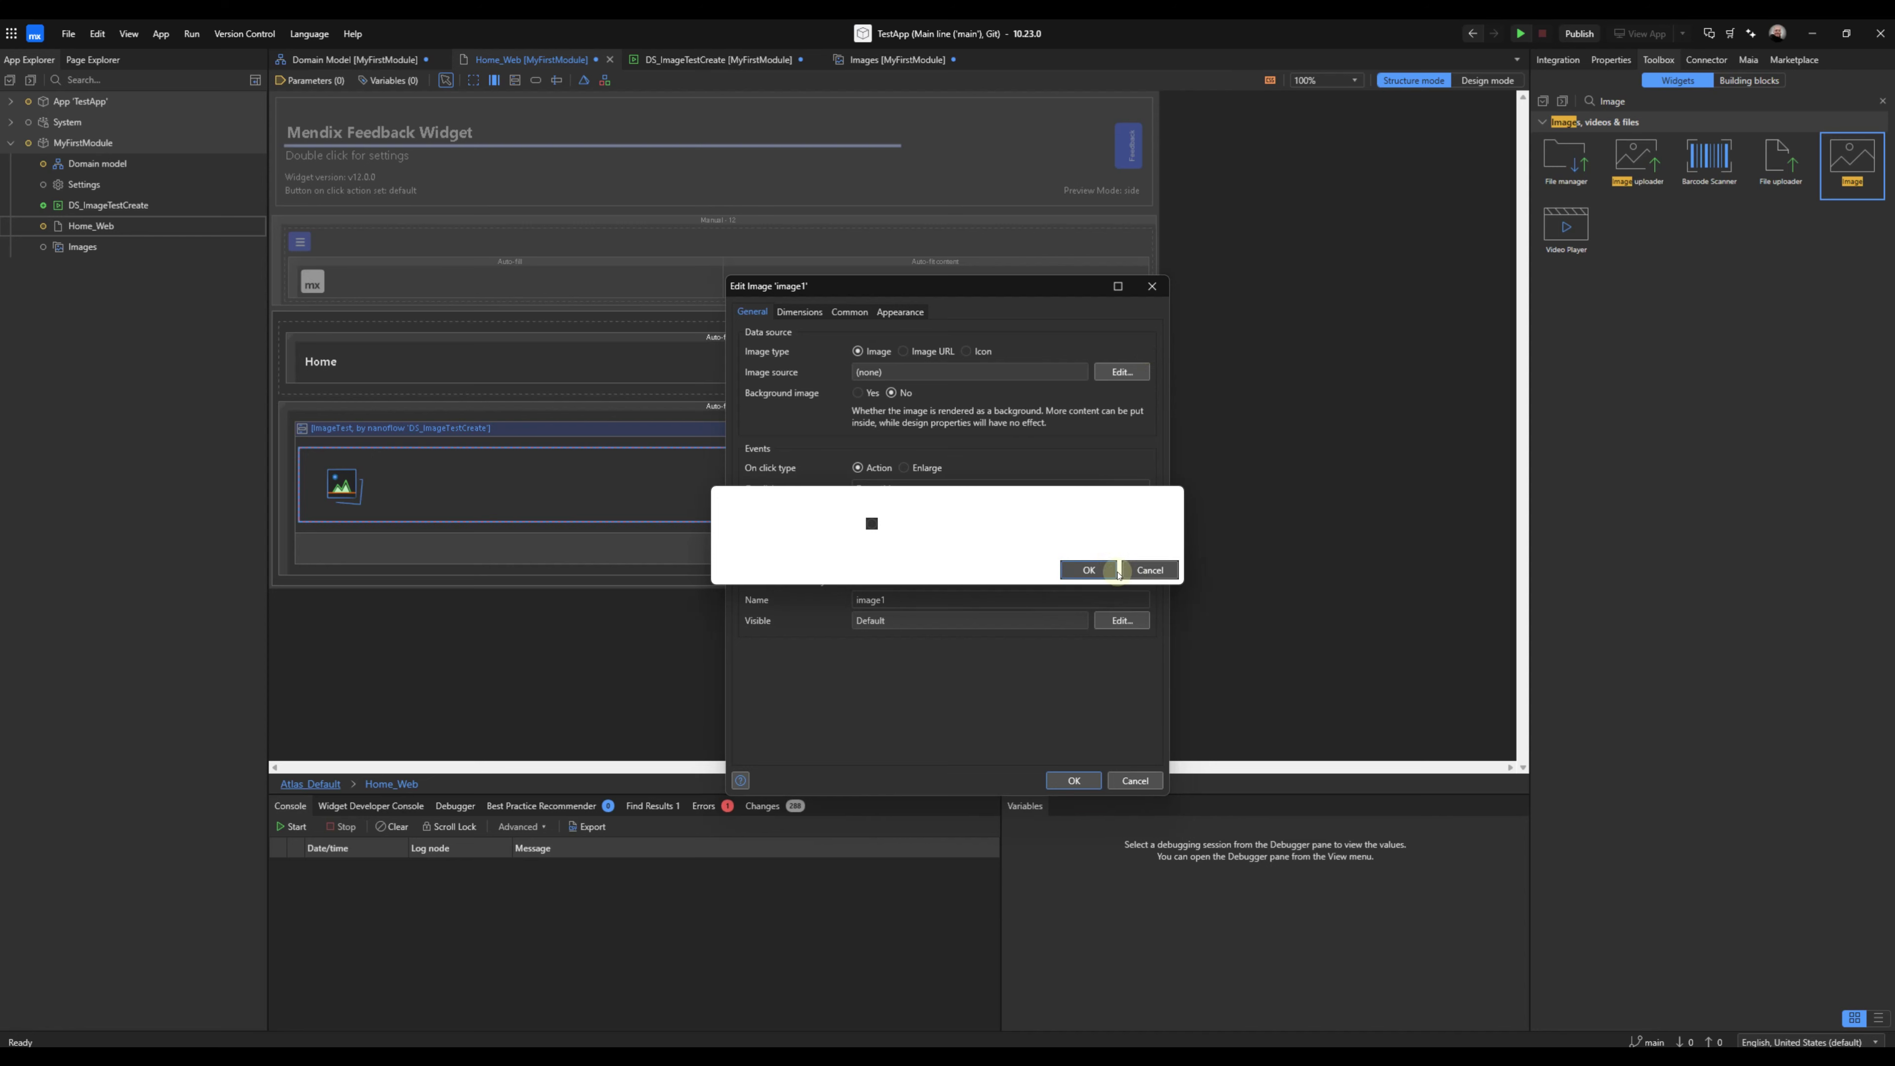
click(1178, 570)
click(1142, 372)
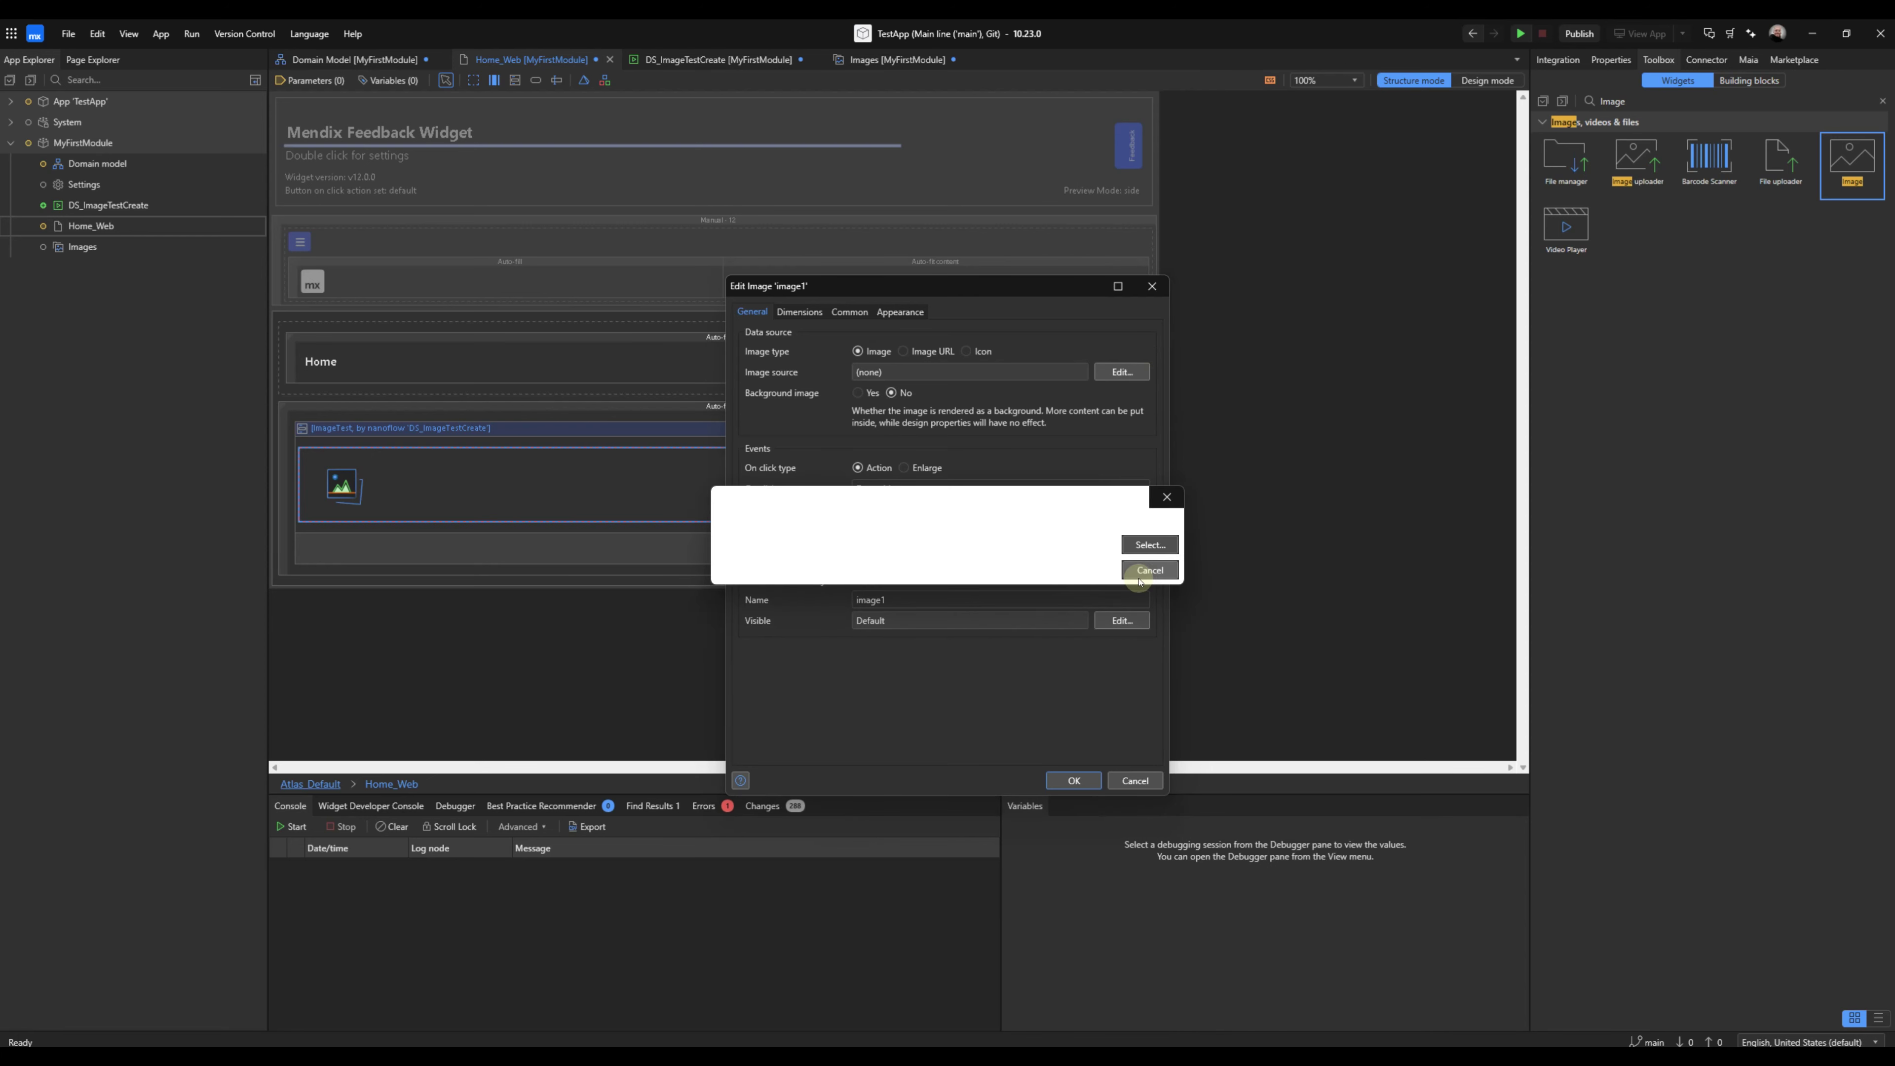
click(1162, 573)
click(1130, 374)
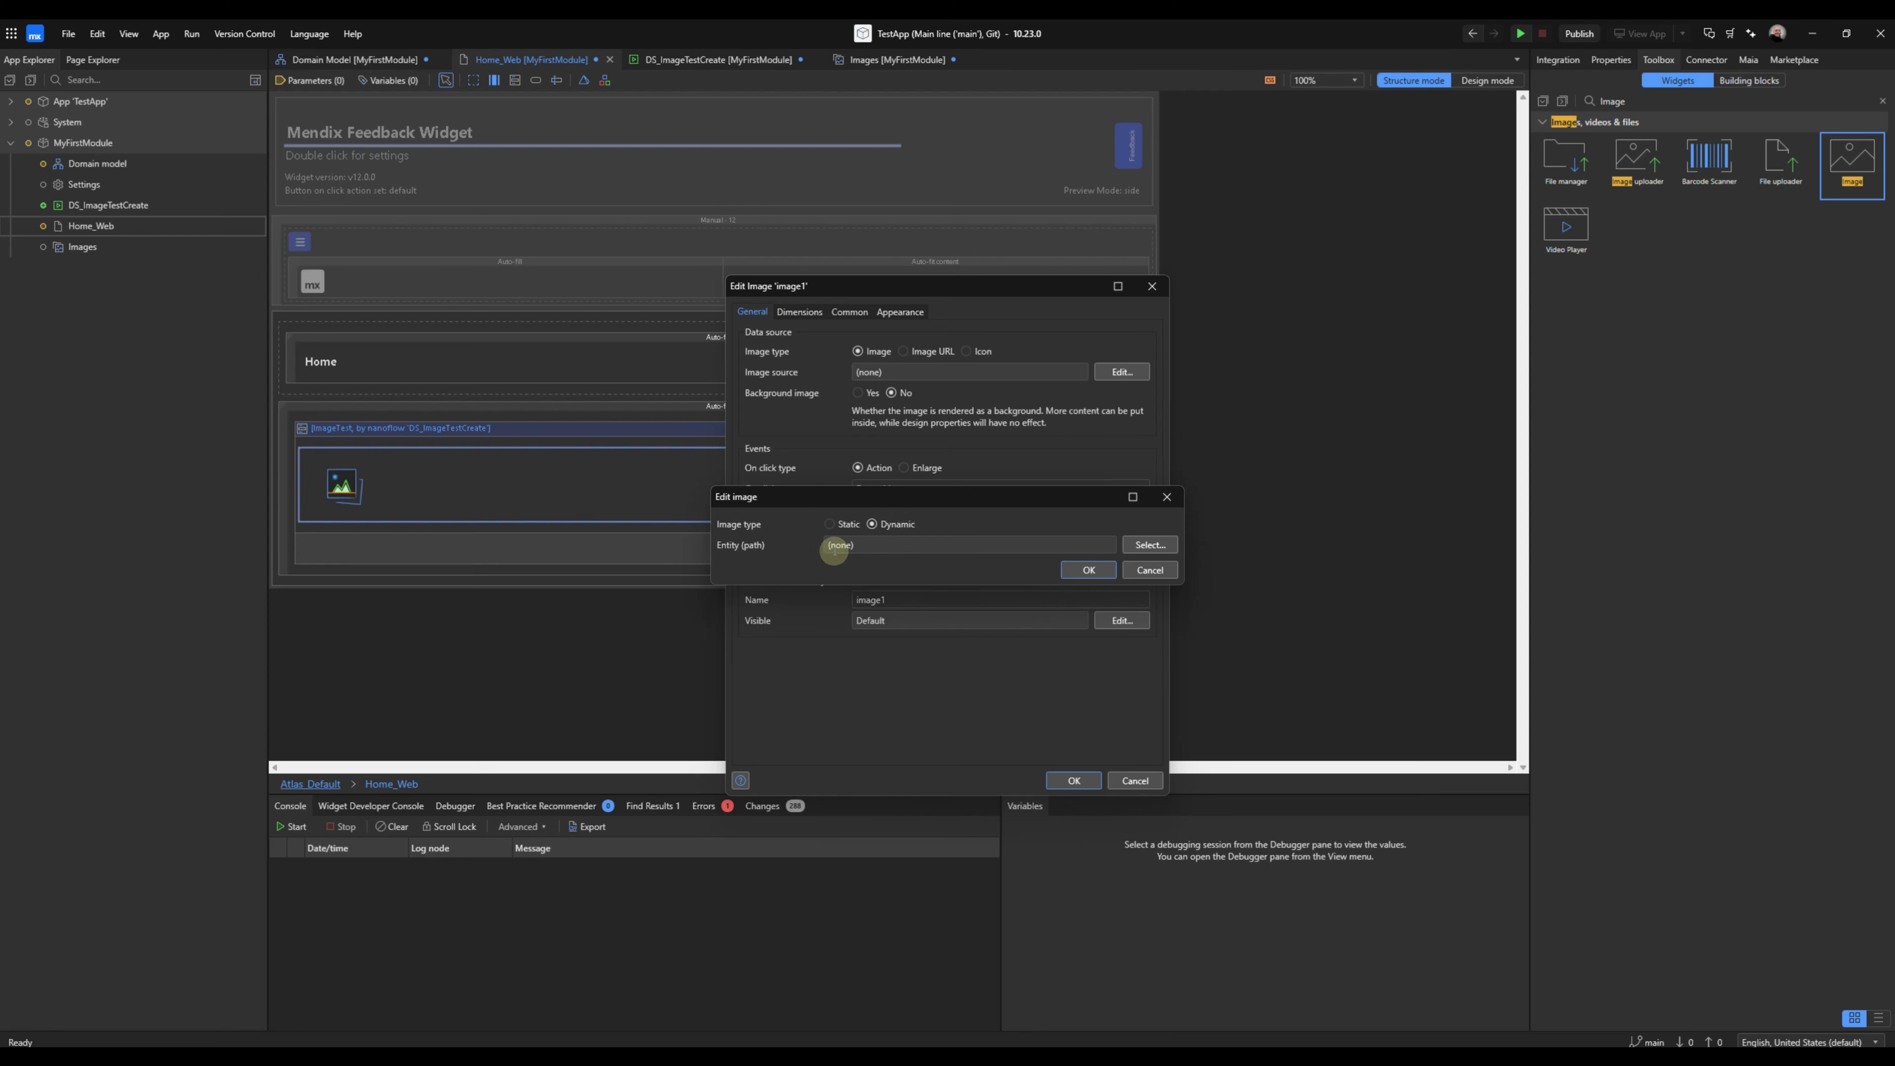
click(1153, 548)
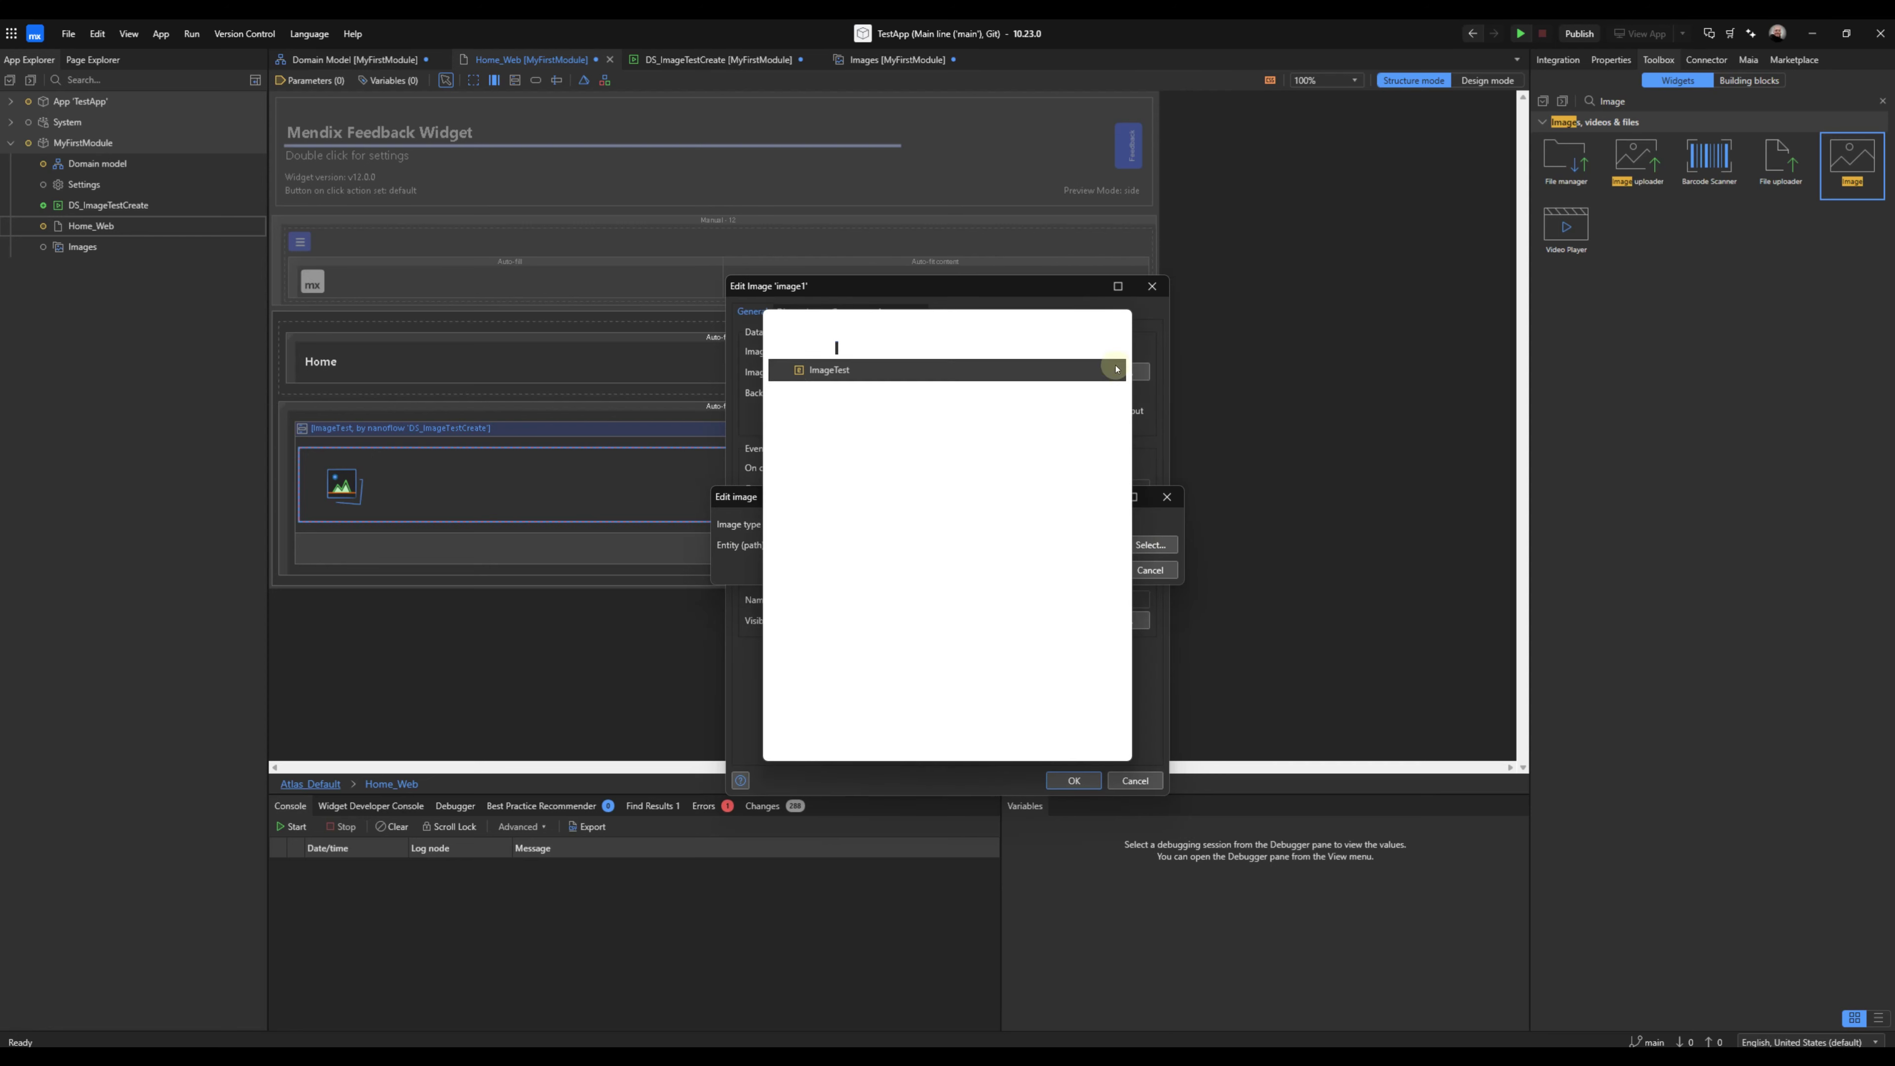
click(1117, 317)
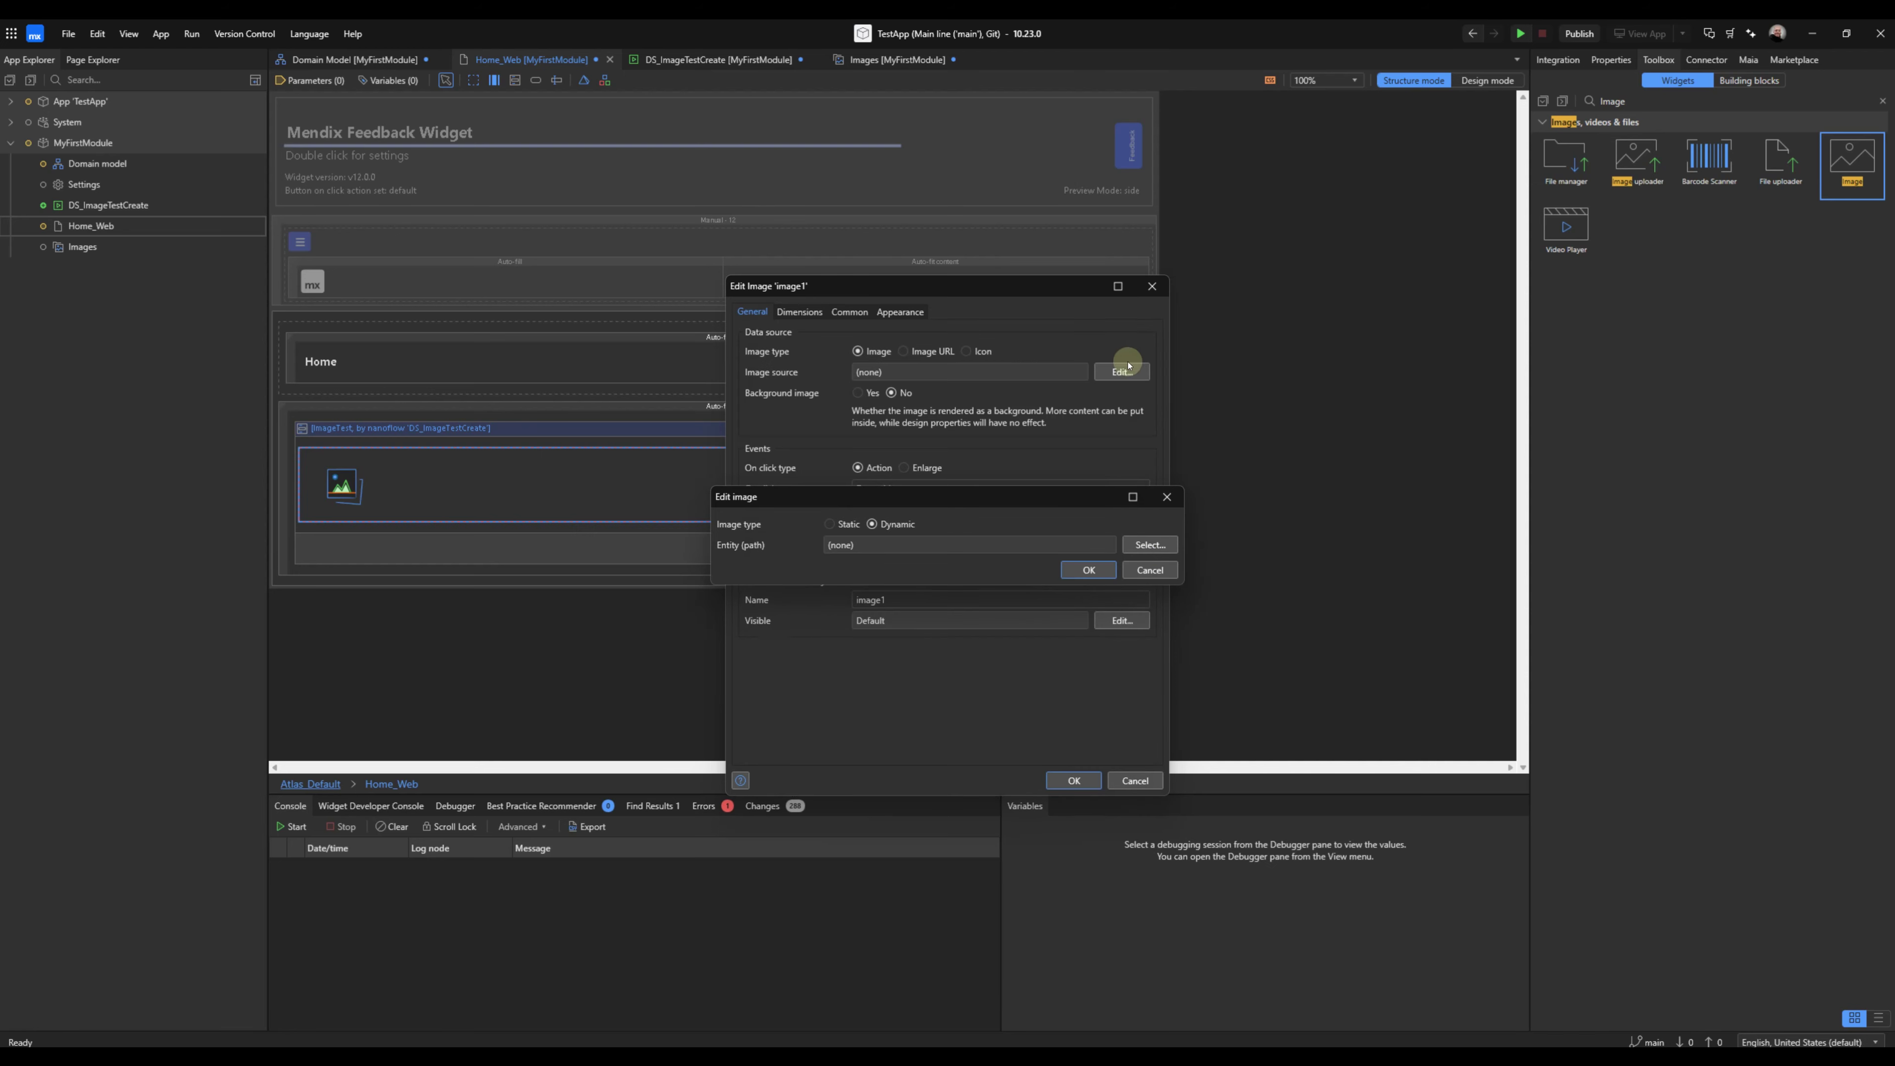
click(1169, 548)
click(1115, 319)
click(1150, 545)
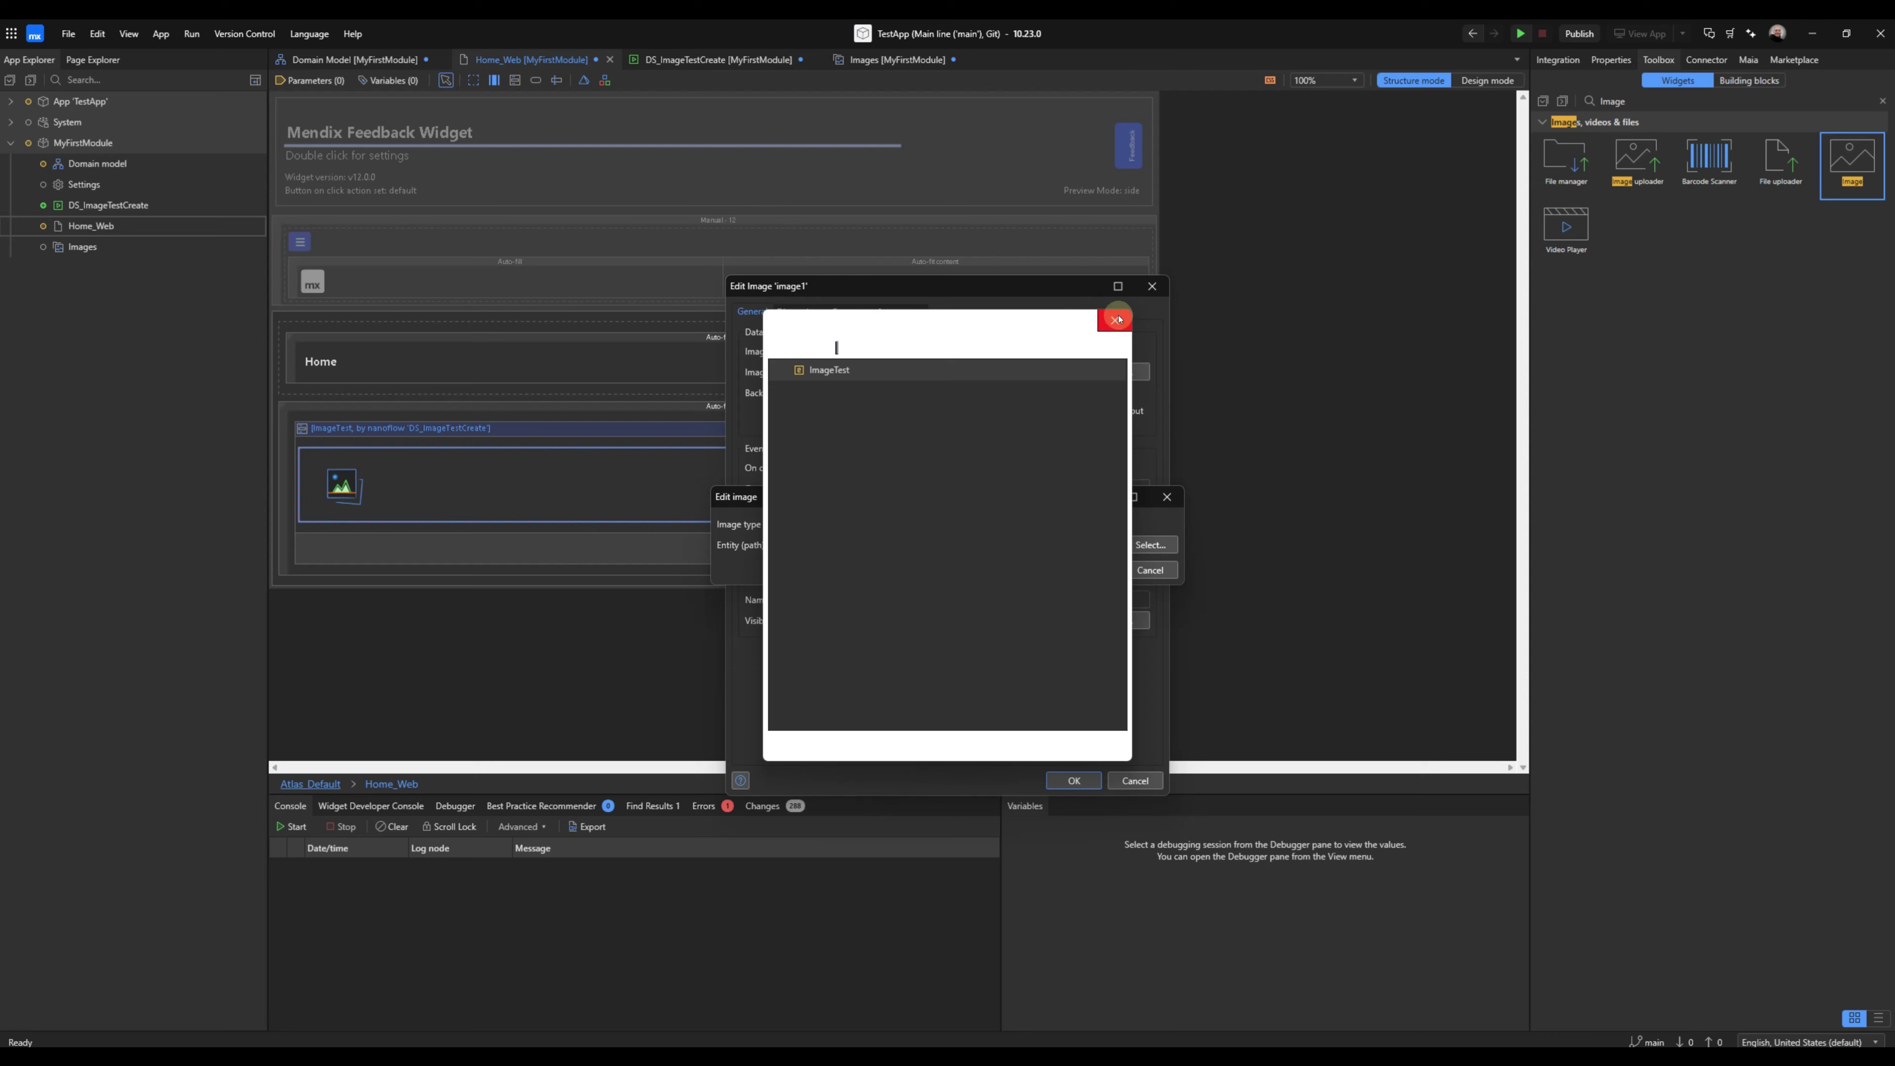
click(1117, 318)
click(1163, 545)
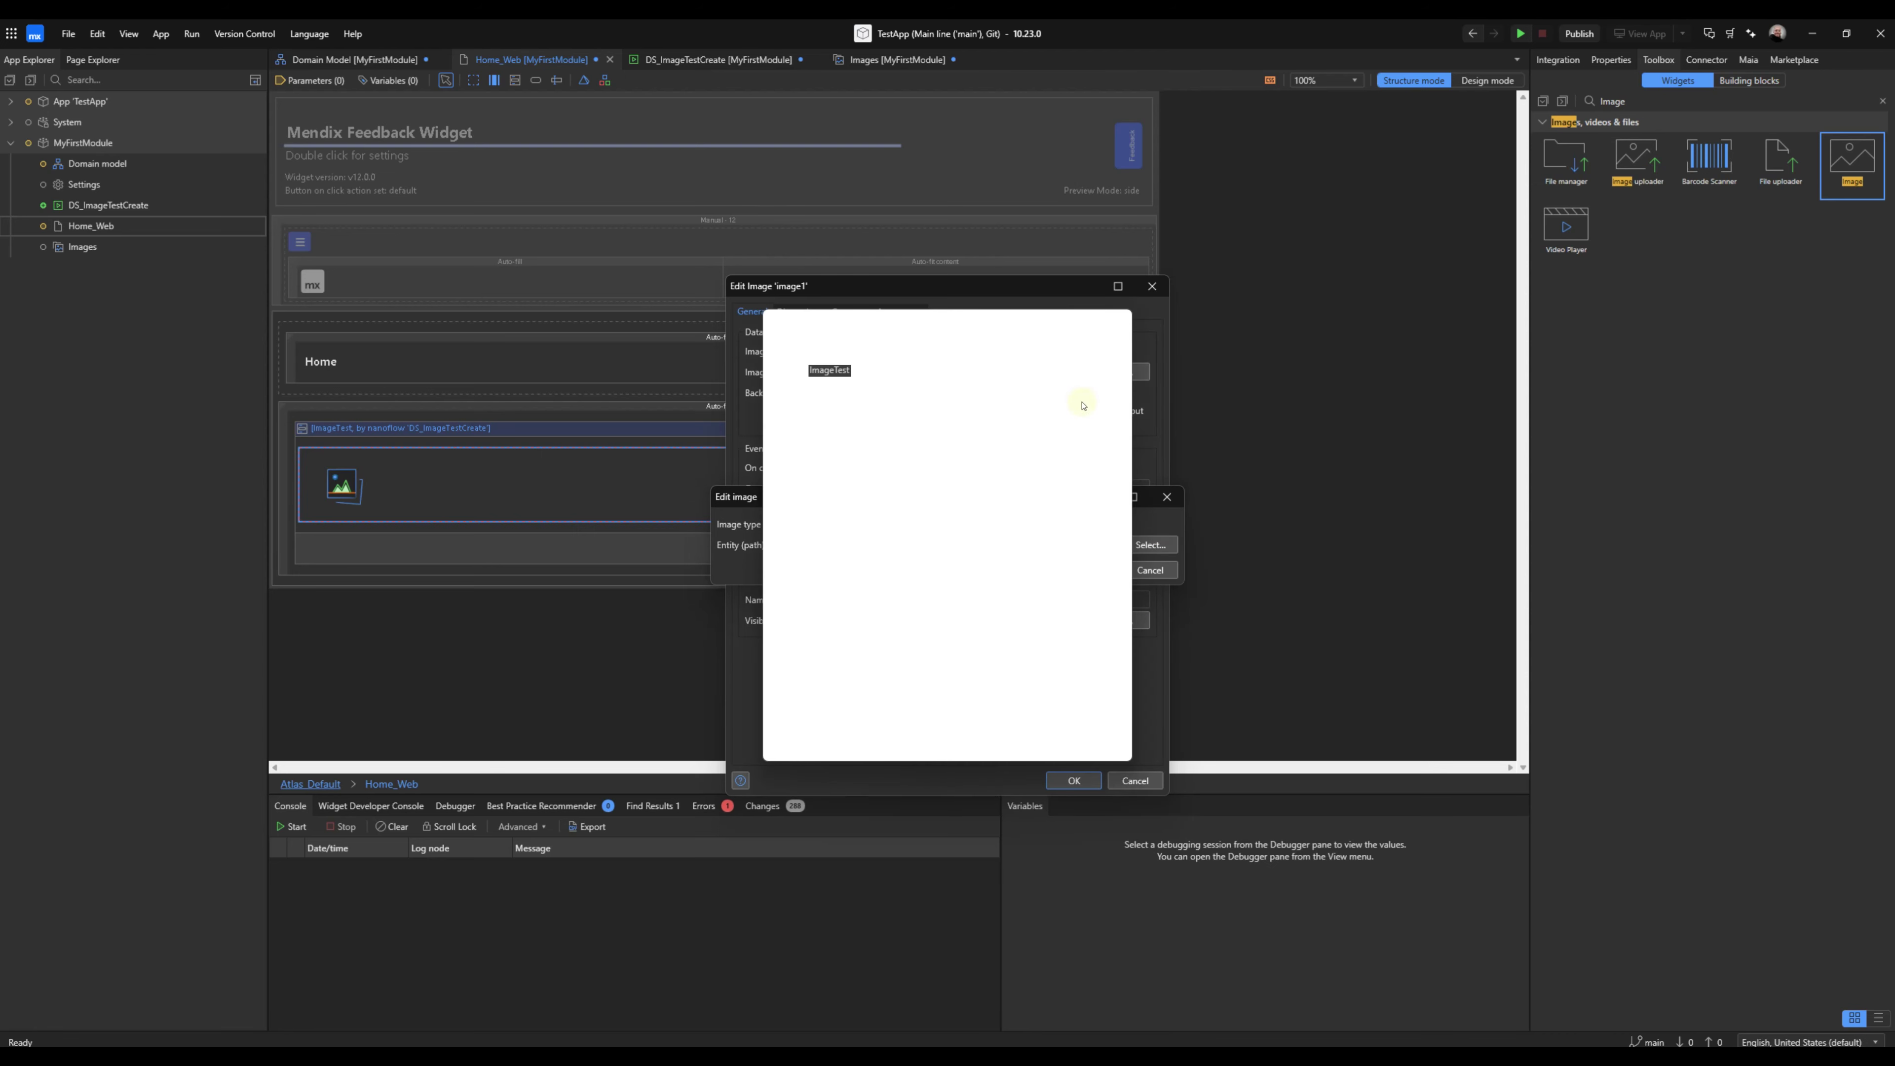
click(1117, 318)
Compare the images offered for a static image source with the entity choice for a dynamic one.
click(830, 524)
click(1155, 543)
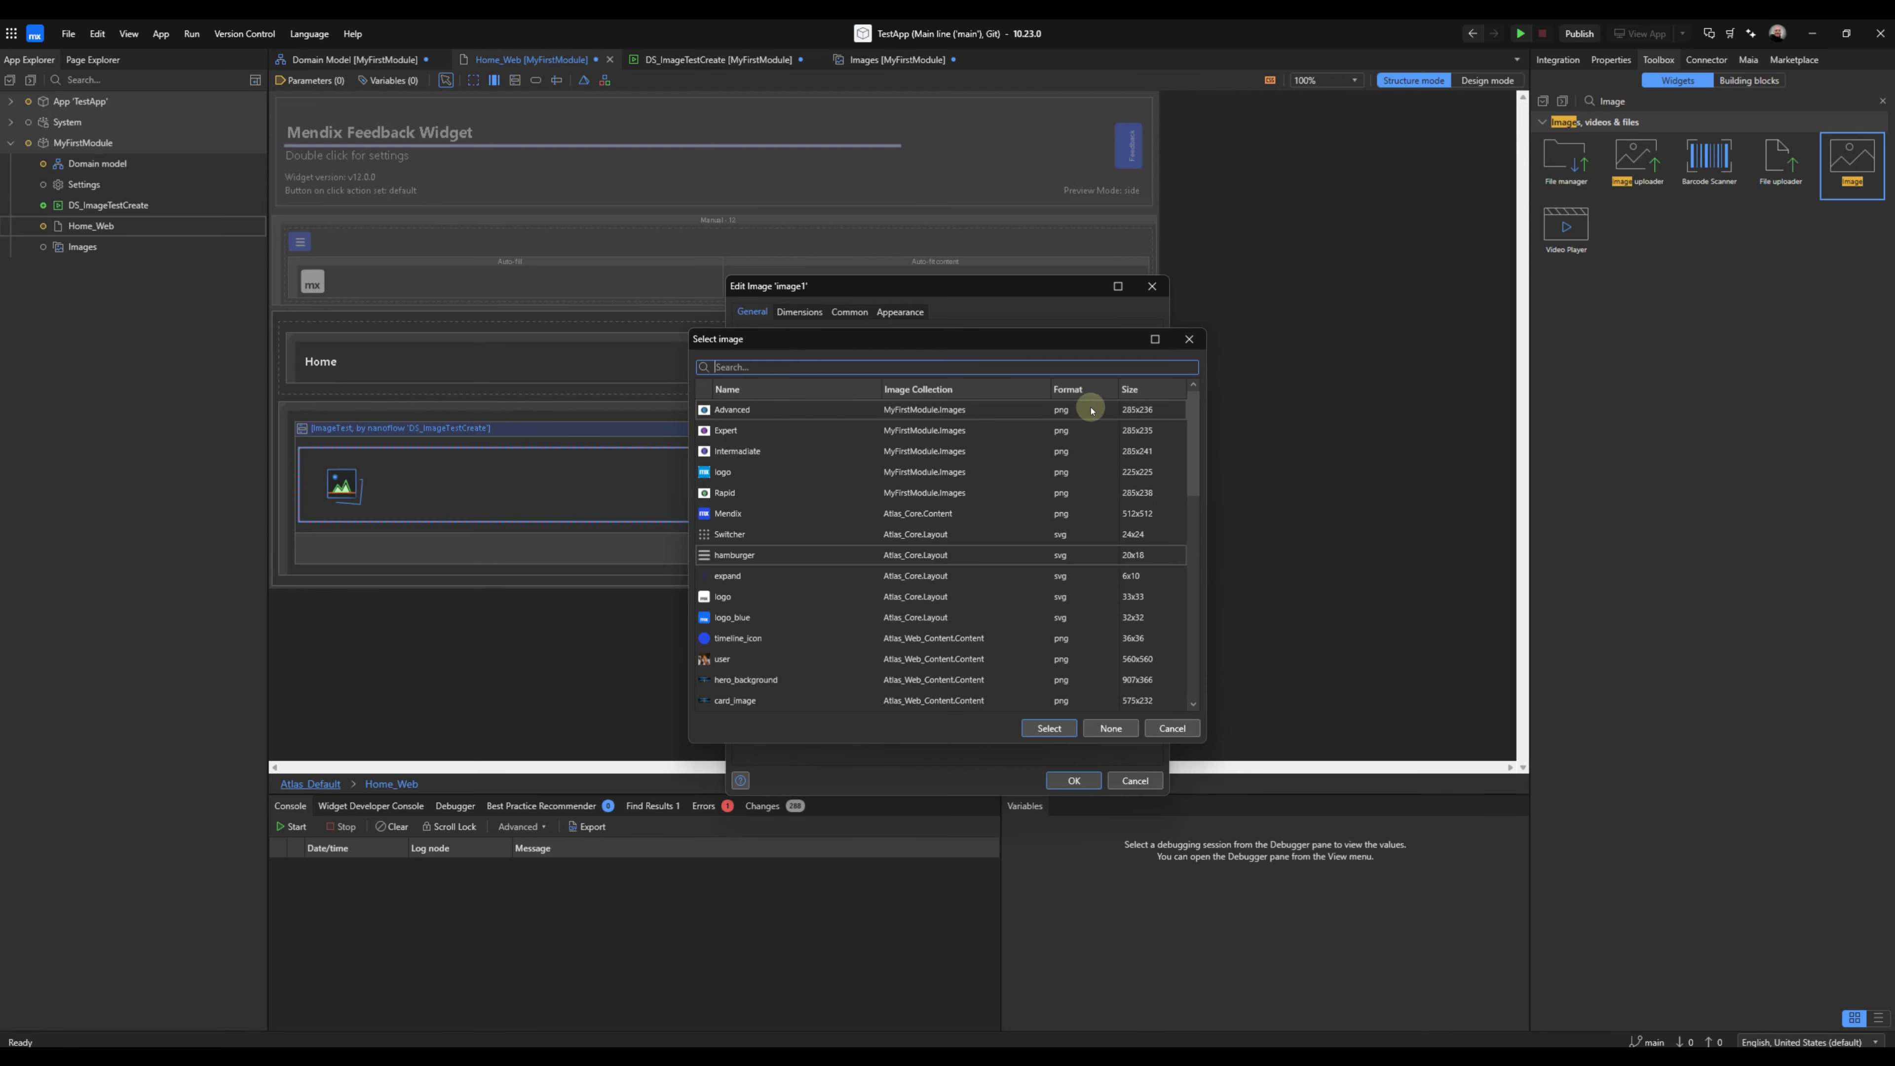
click(1190, 340)
click(873, 524)
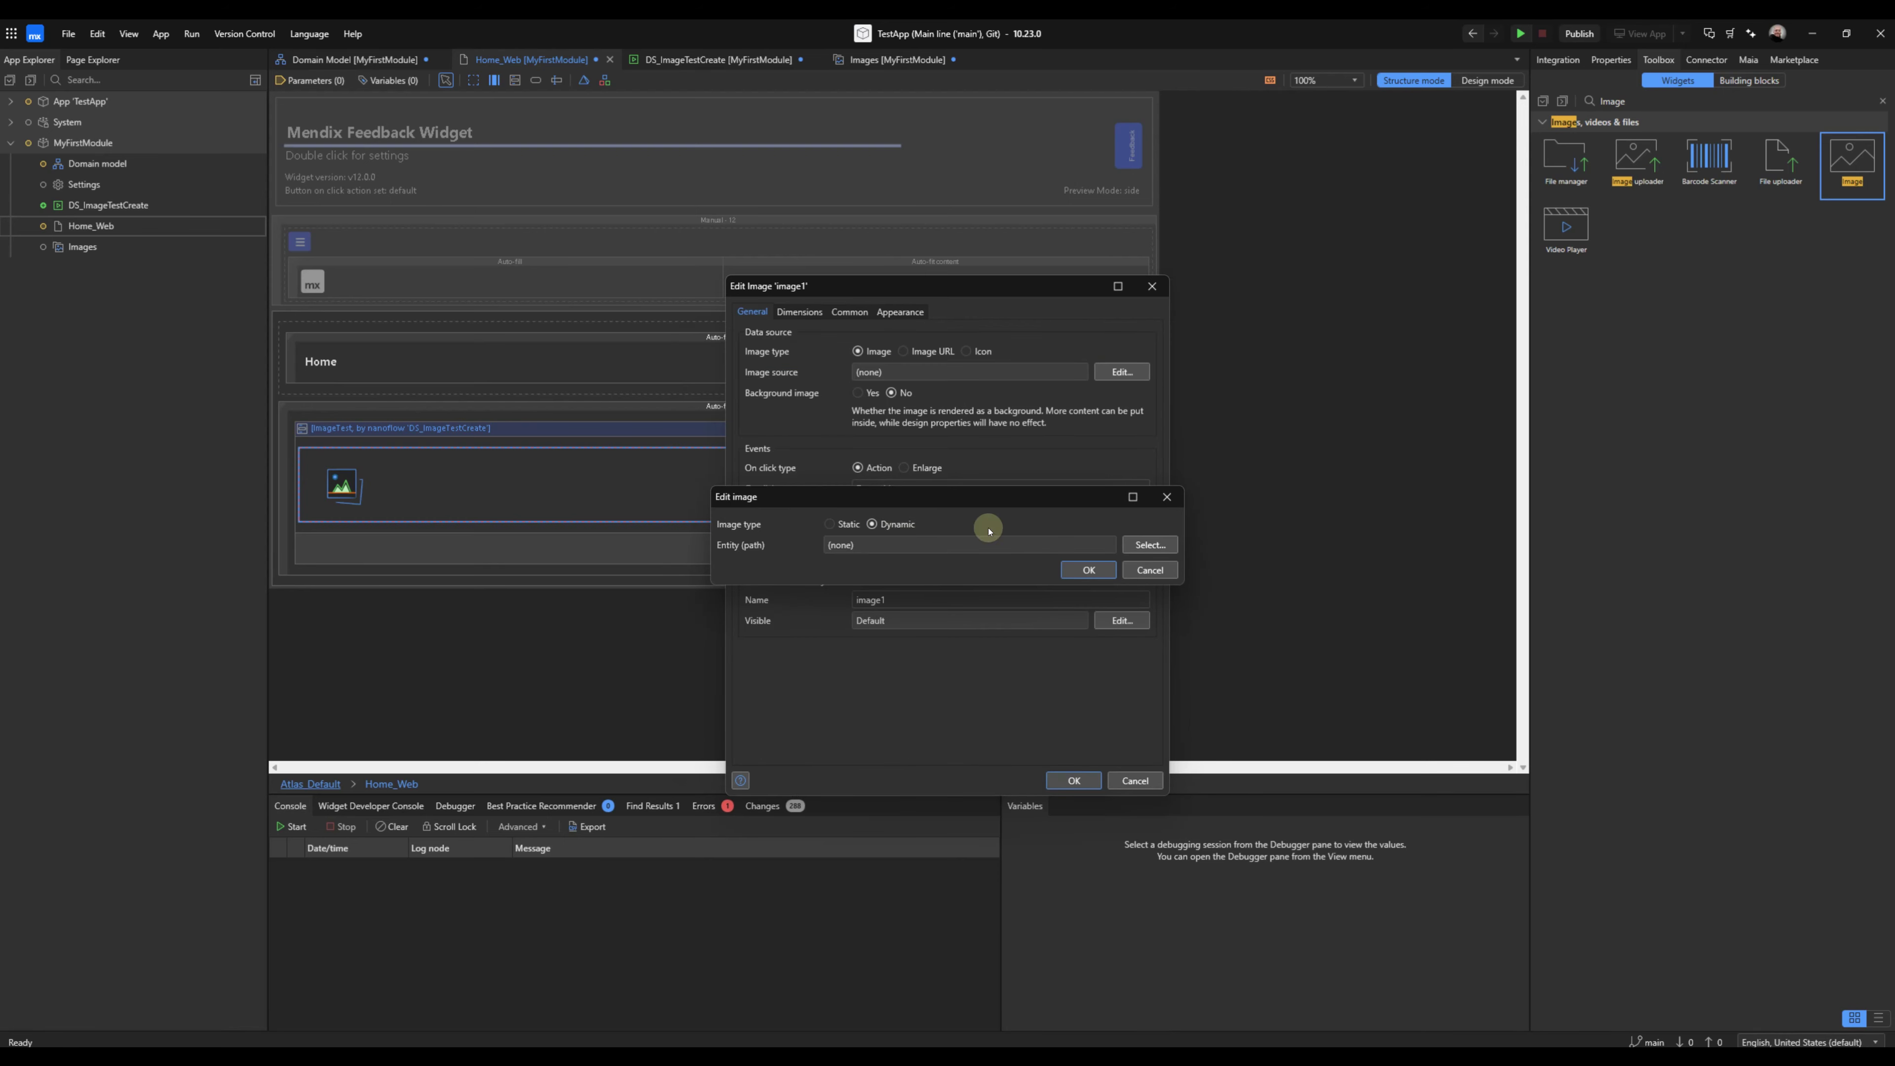
click(1153, 543)
click(841, 369)
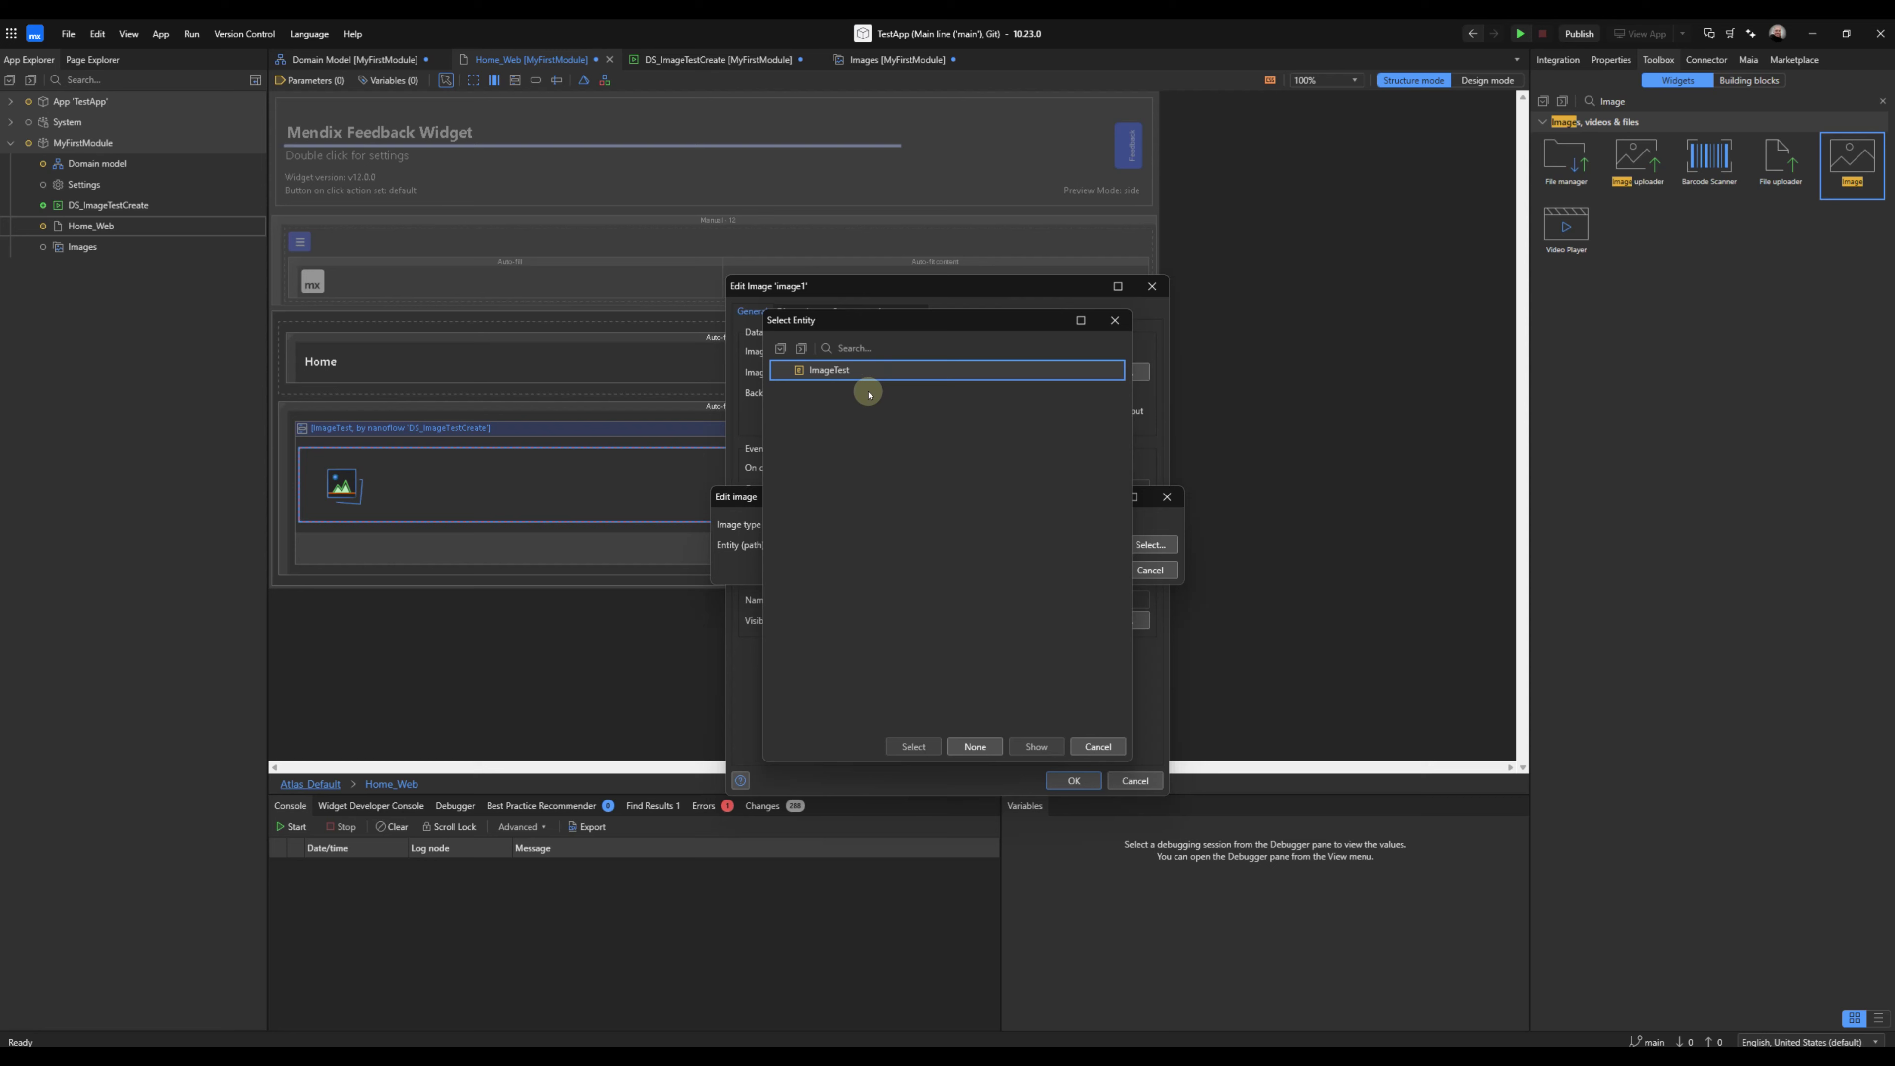
click(1115, 321)
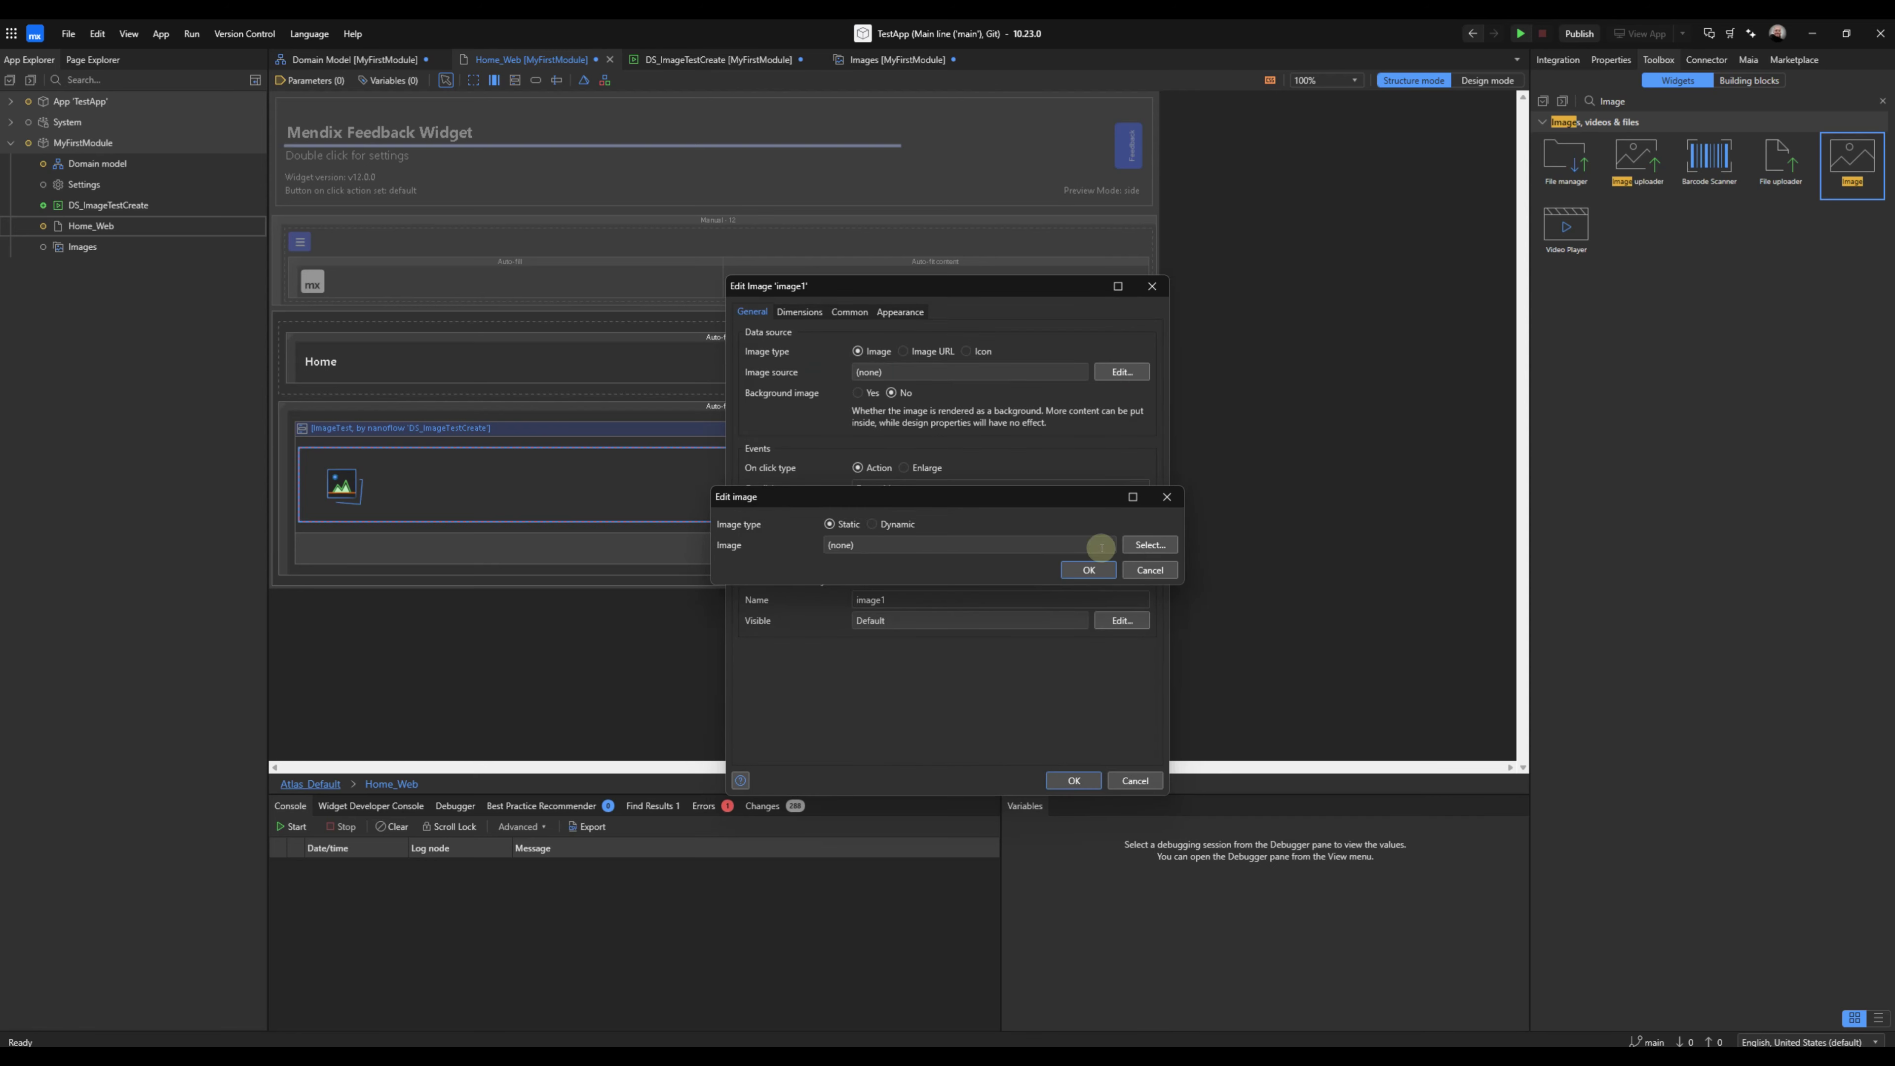
Set the widget's image source to the static image MyFirstModule.Images.Advanced and apply the settings.
click(1150, 544)
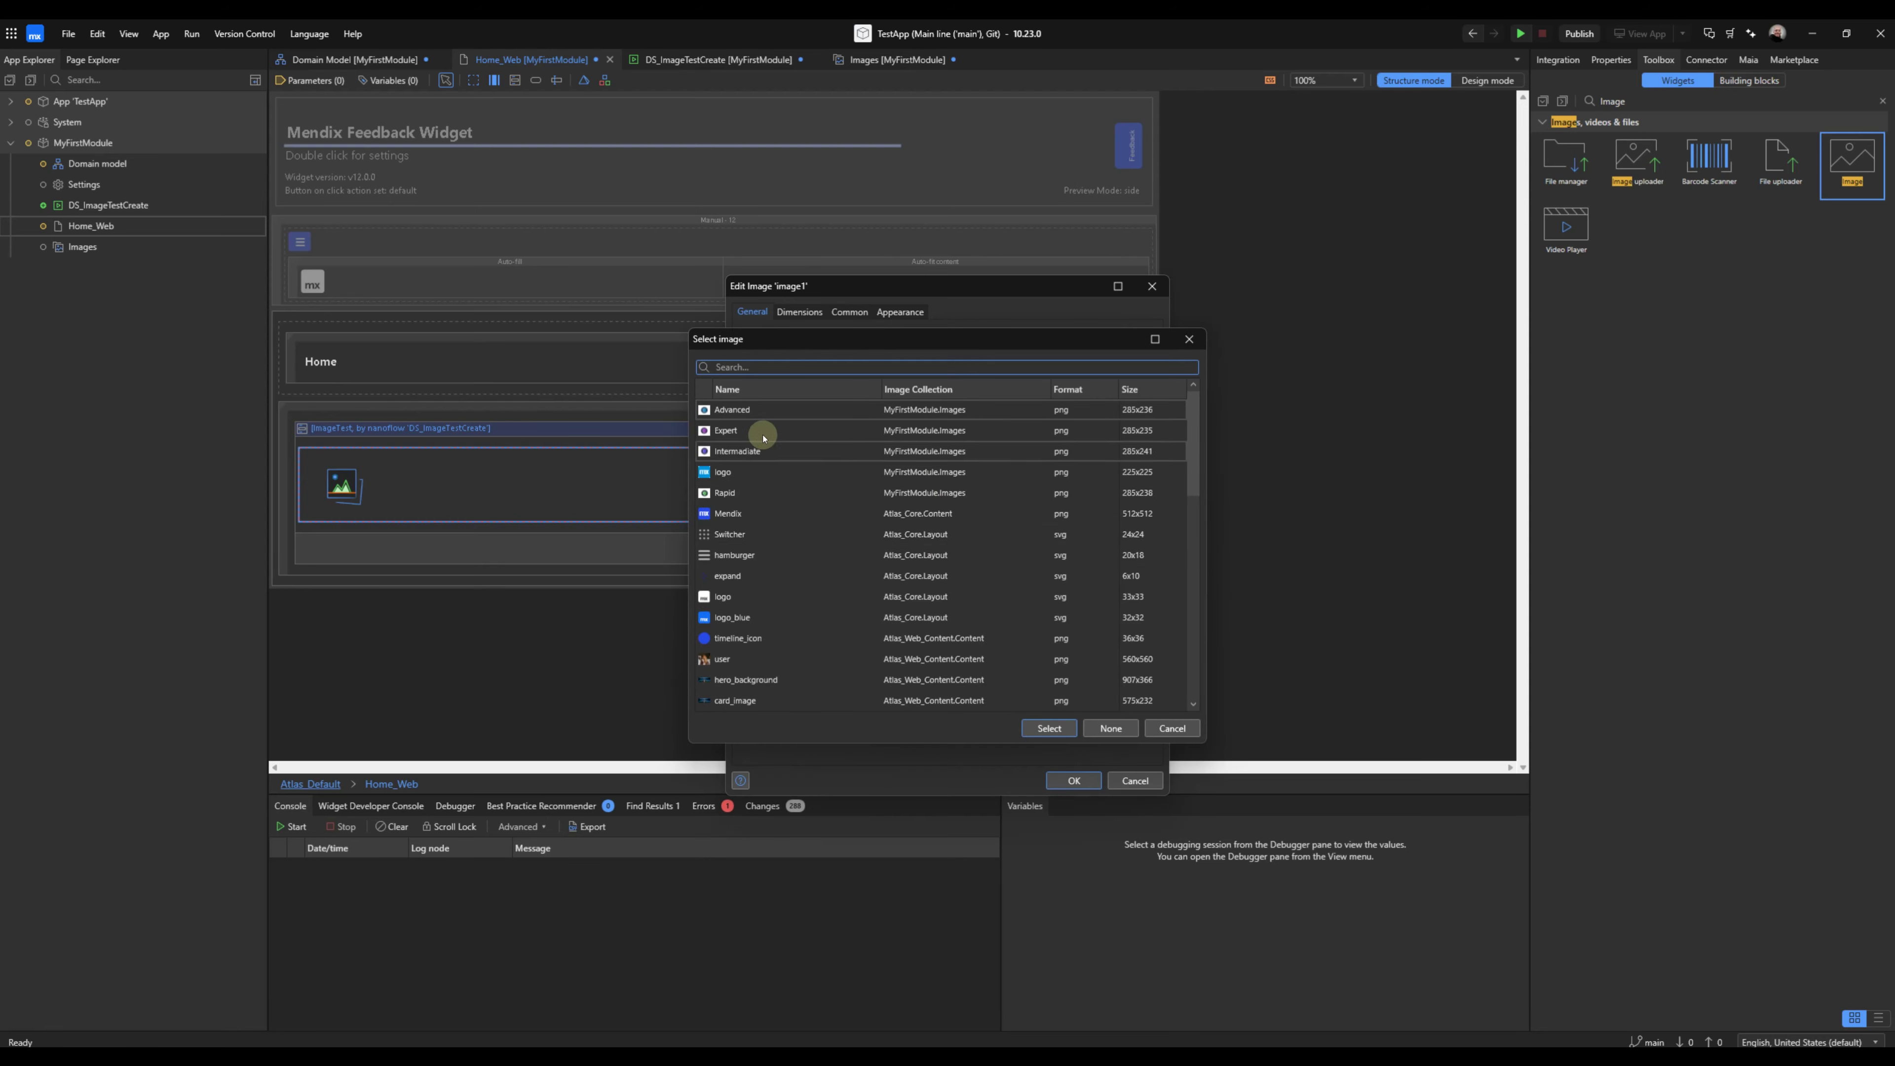
double_click(749, 410)
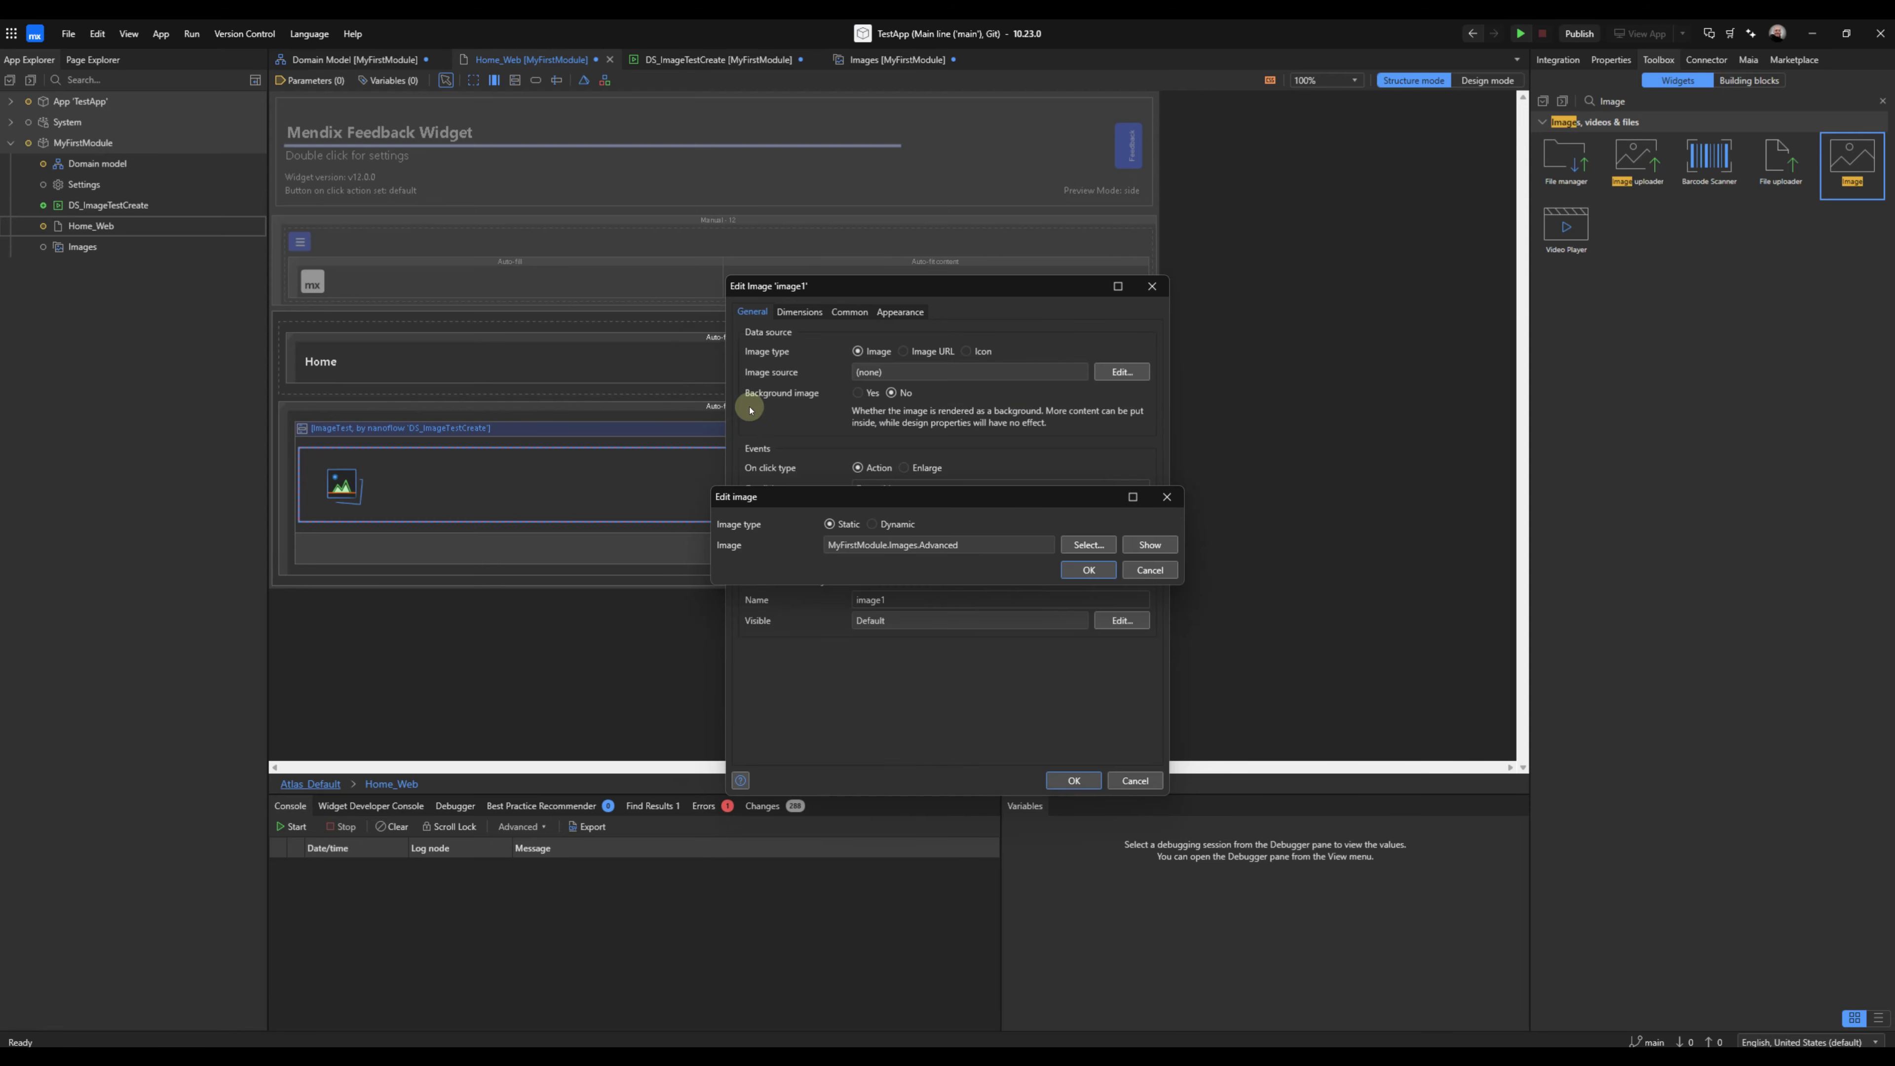
click(1089, 569)
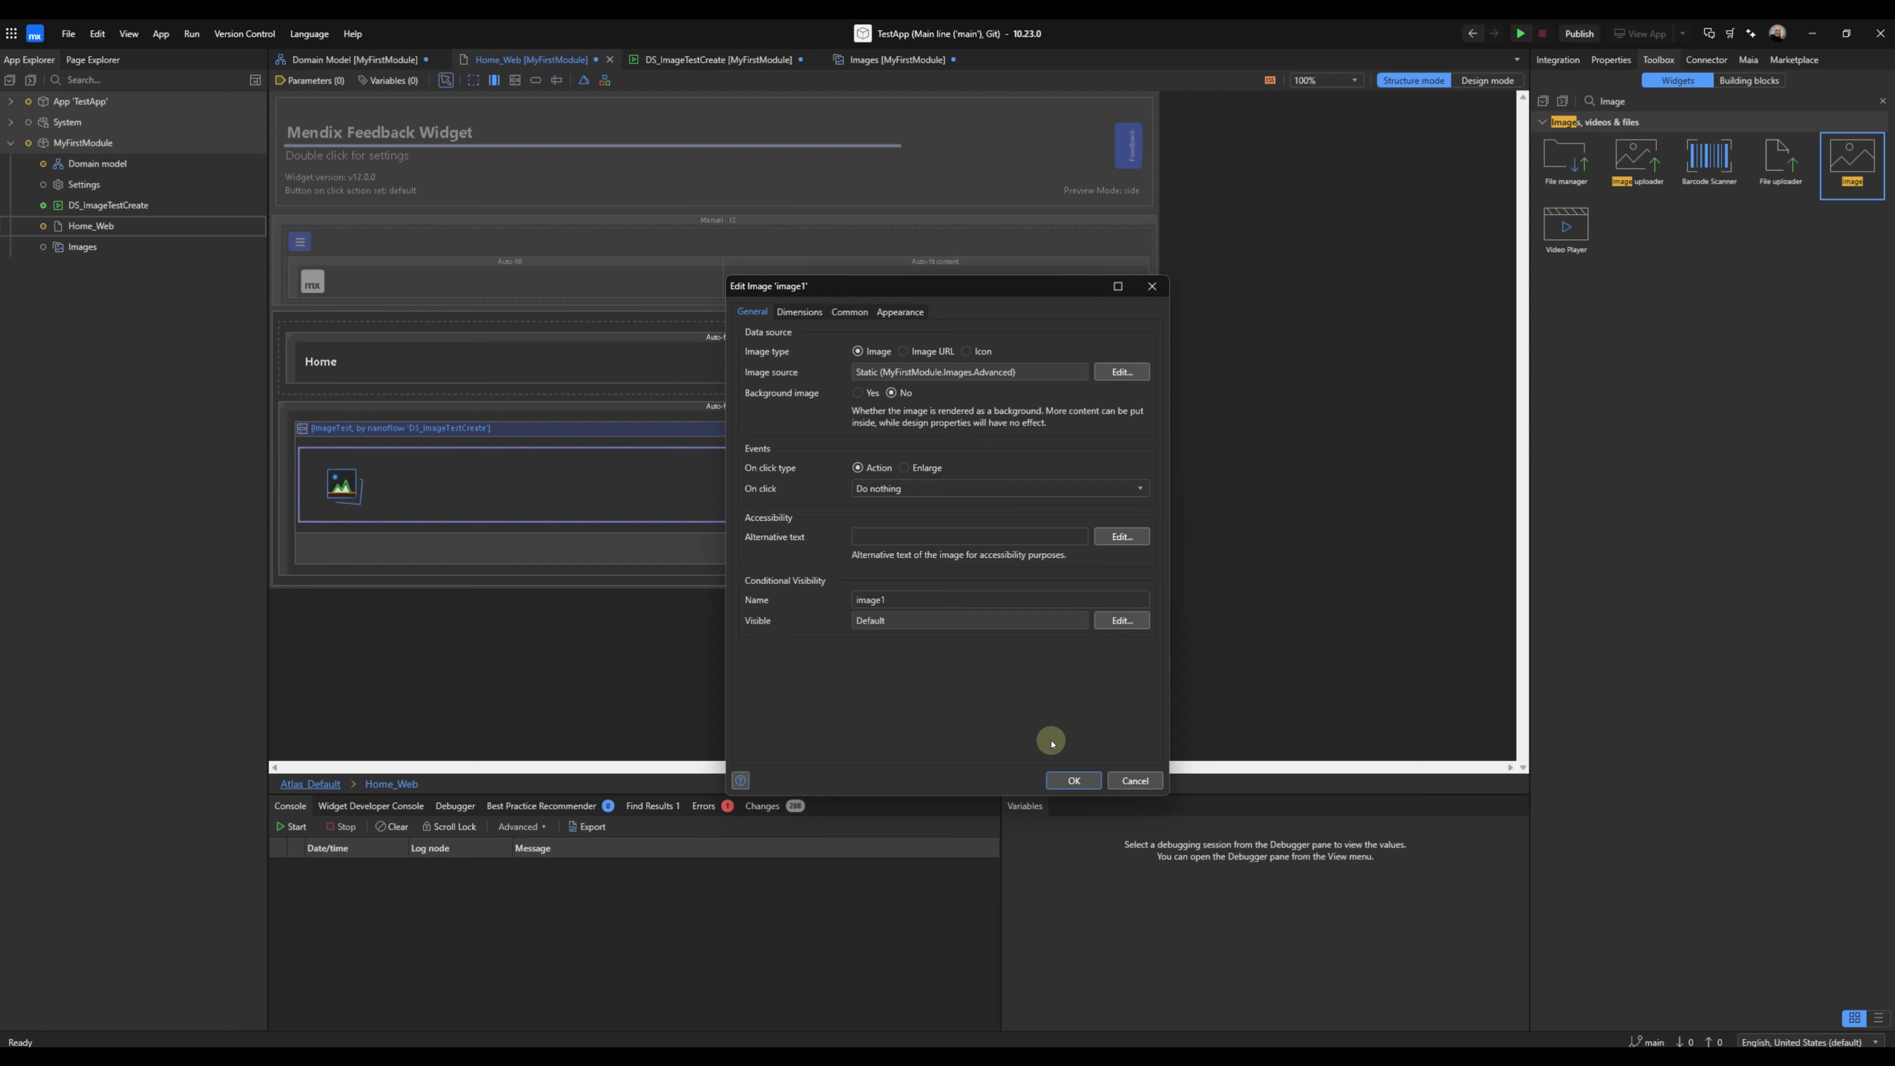
click(1063, 780)
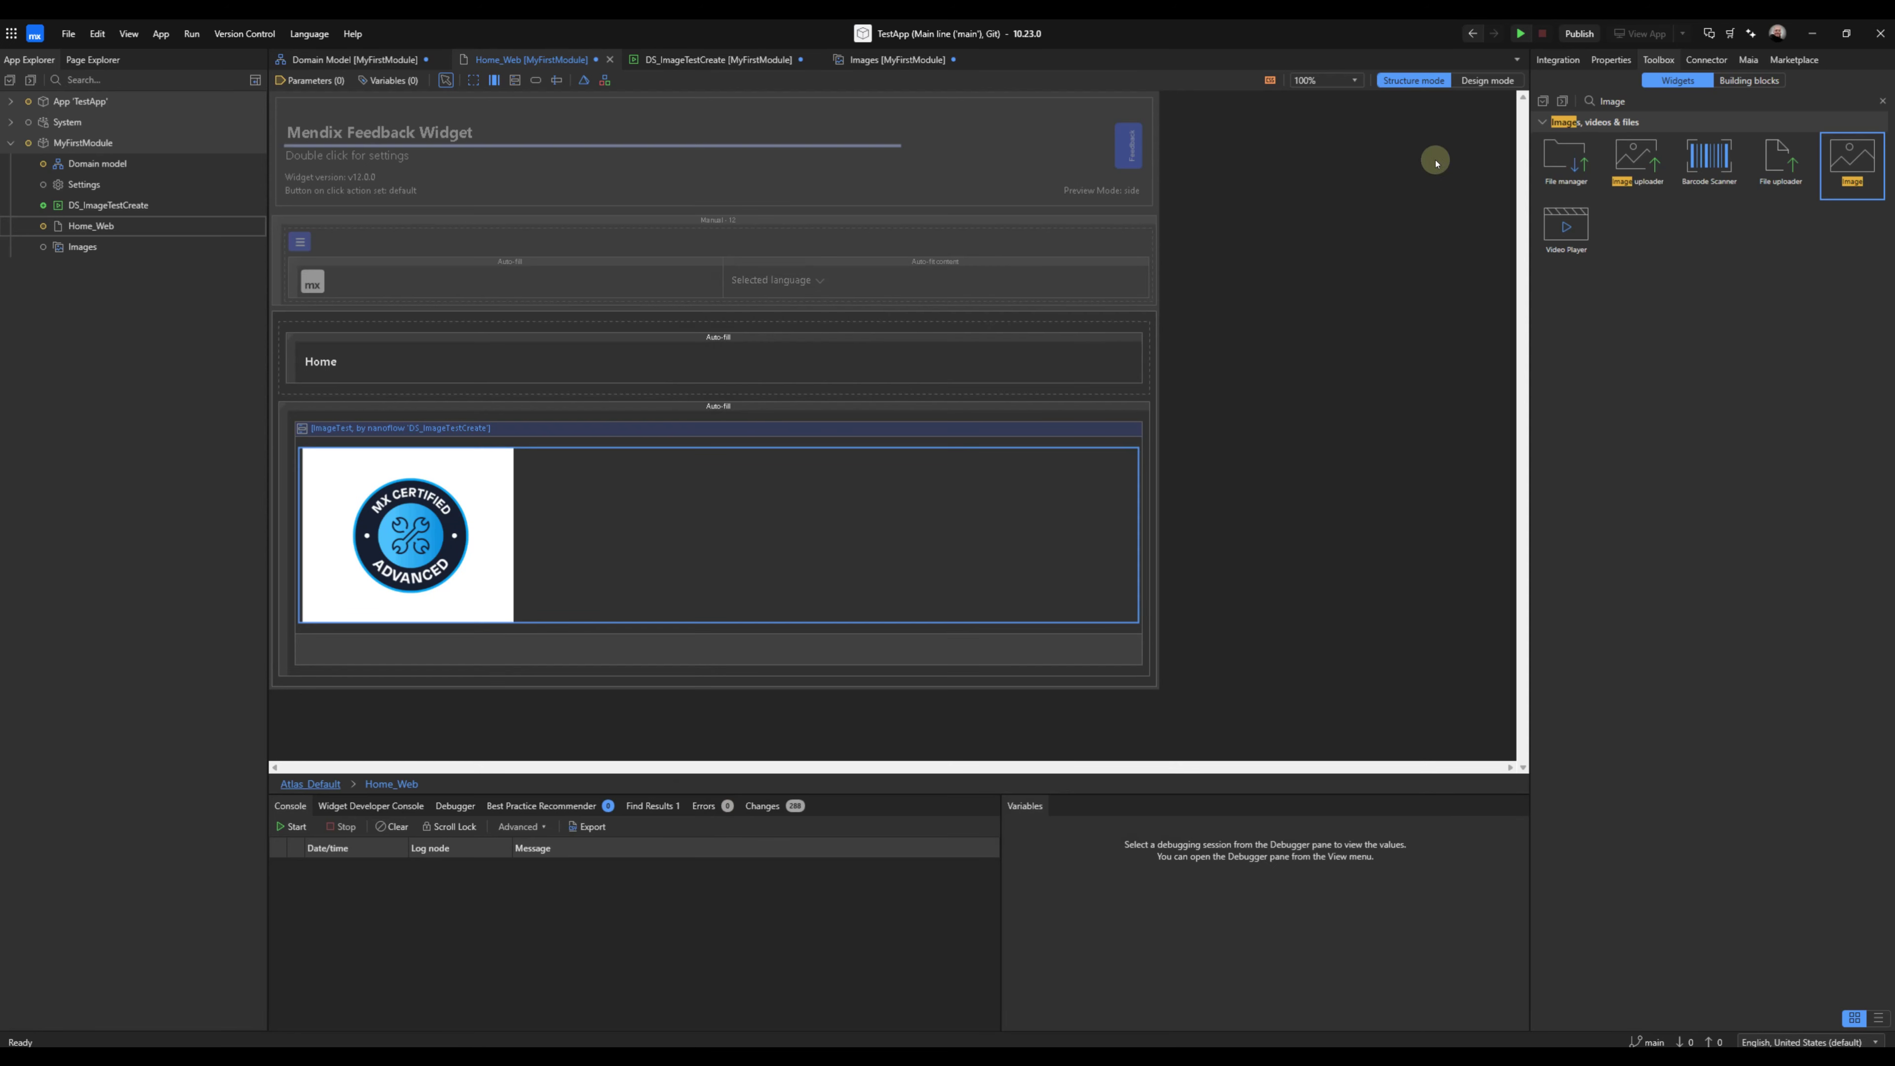
Run the app locally, check the image on the home page in the browser, and return to Studio Pro.
click(1522, 34)
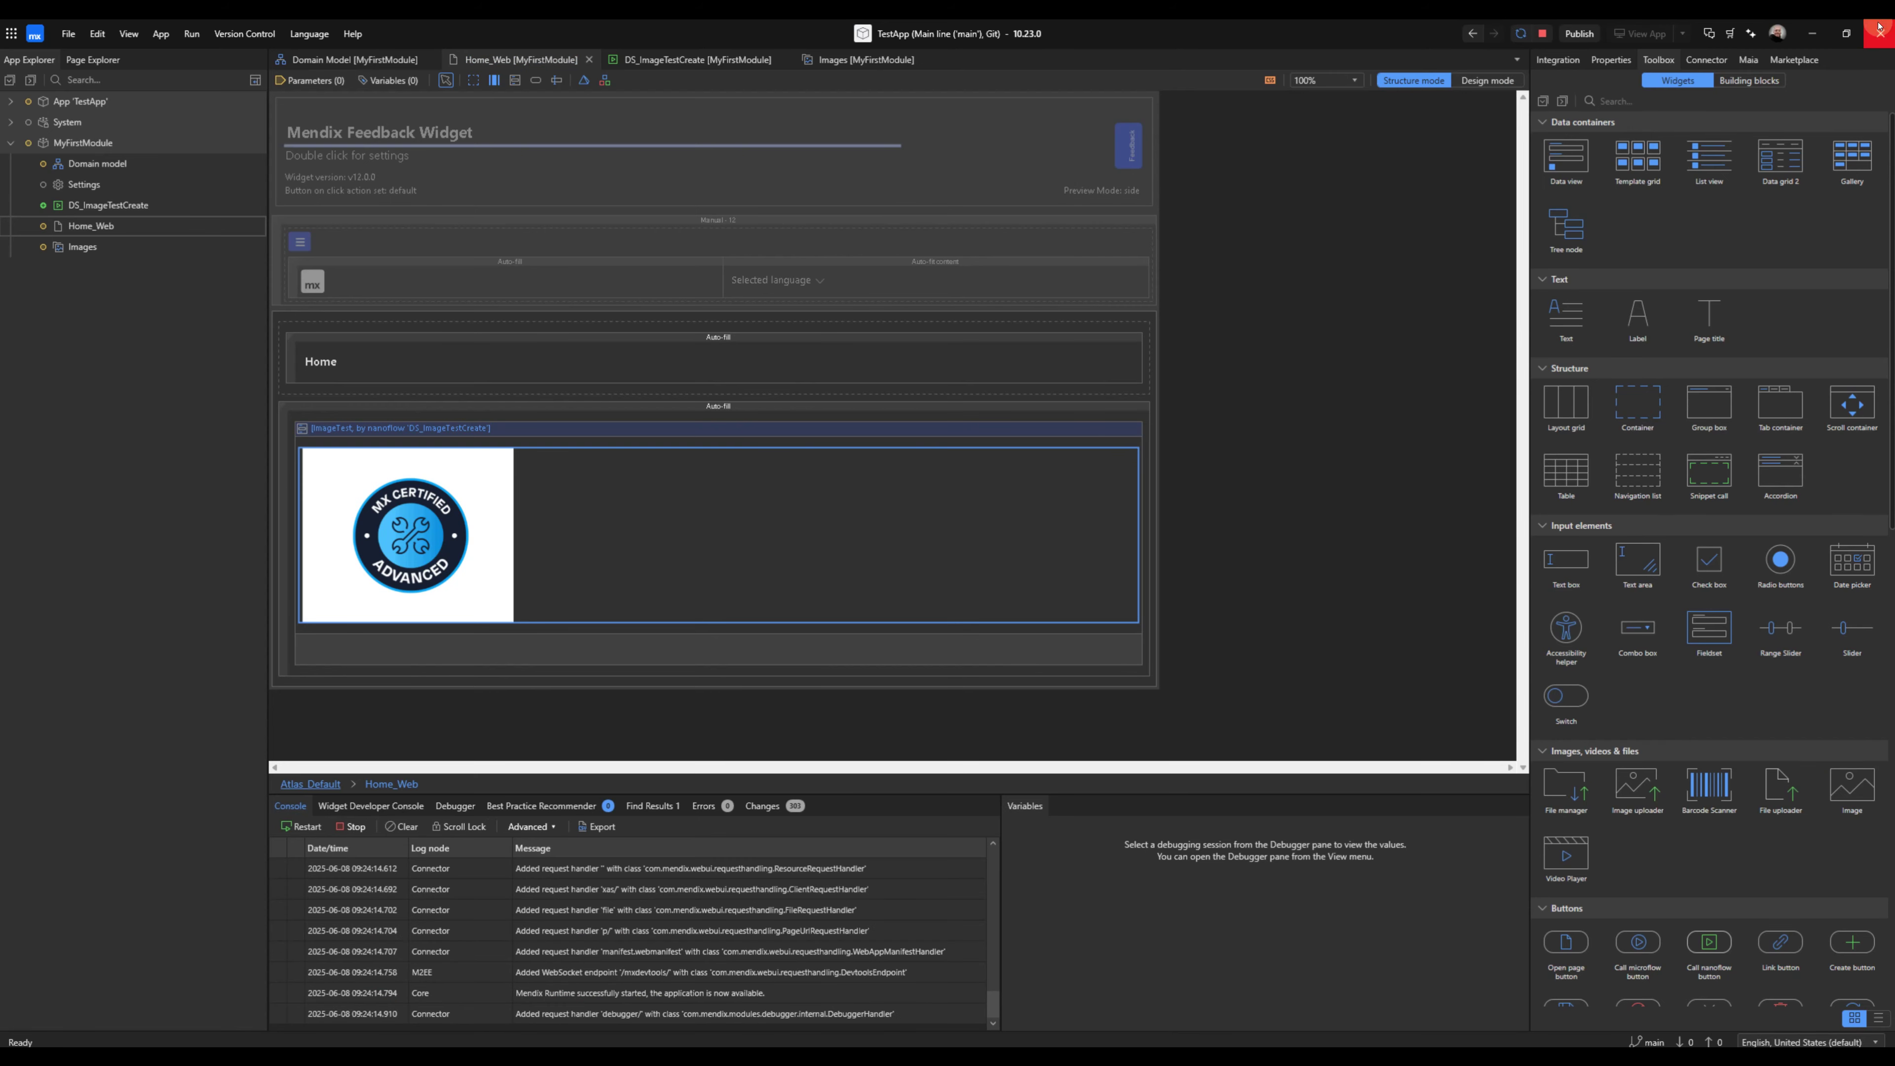
click(586, 45)
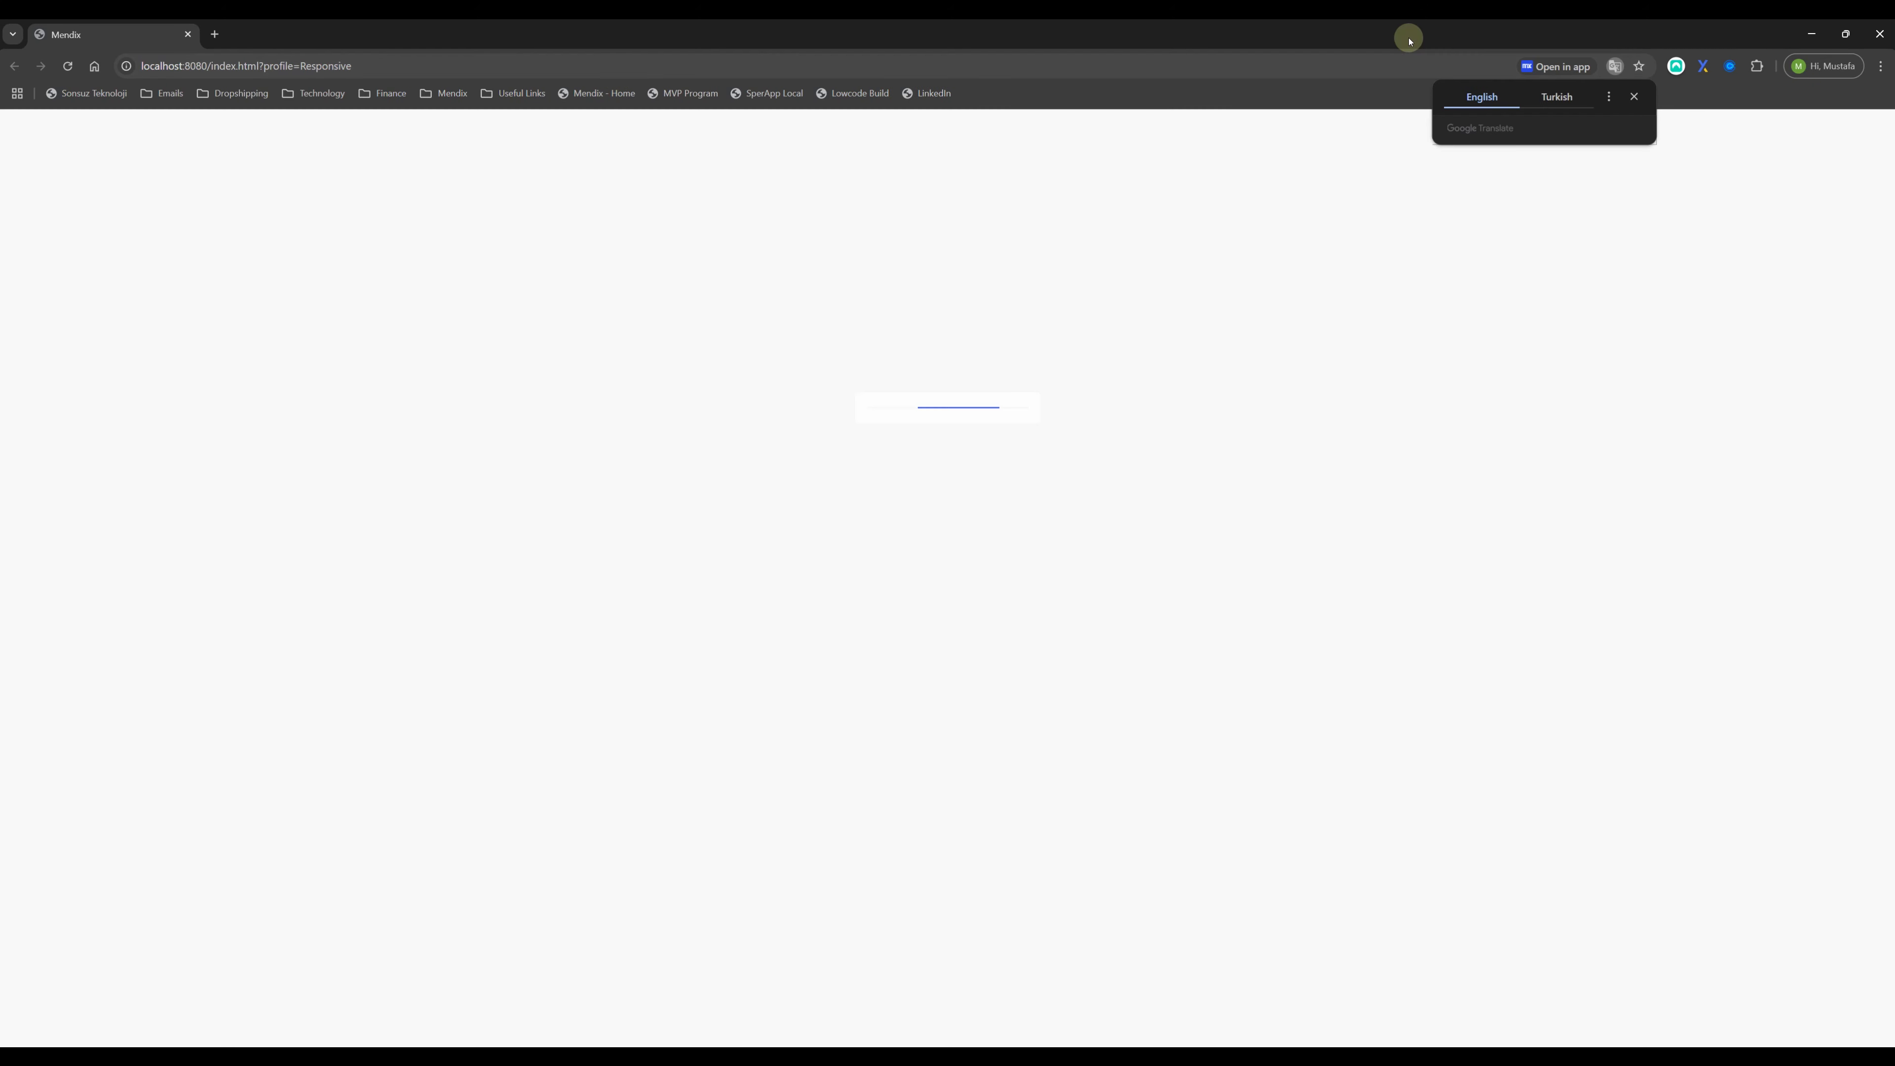
click(1634, 96)
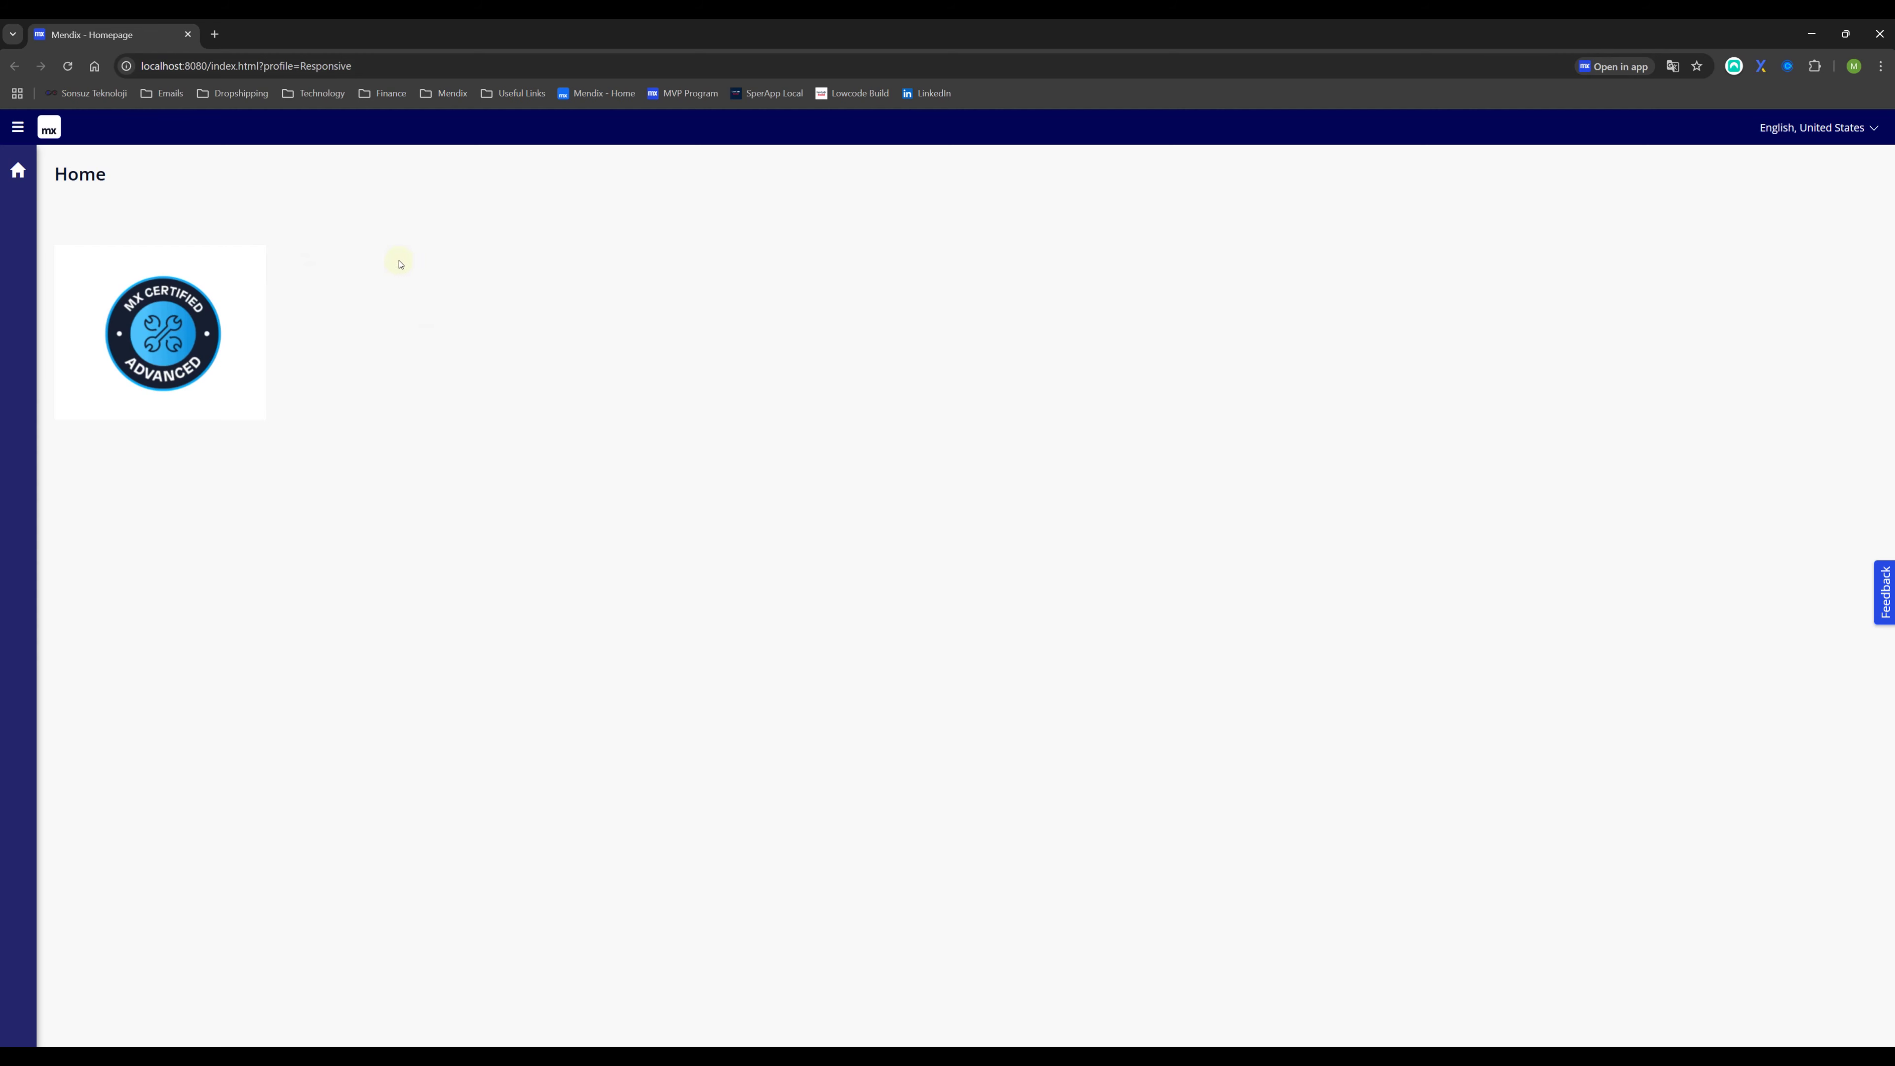
click(1812, 33)
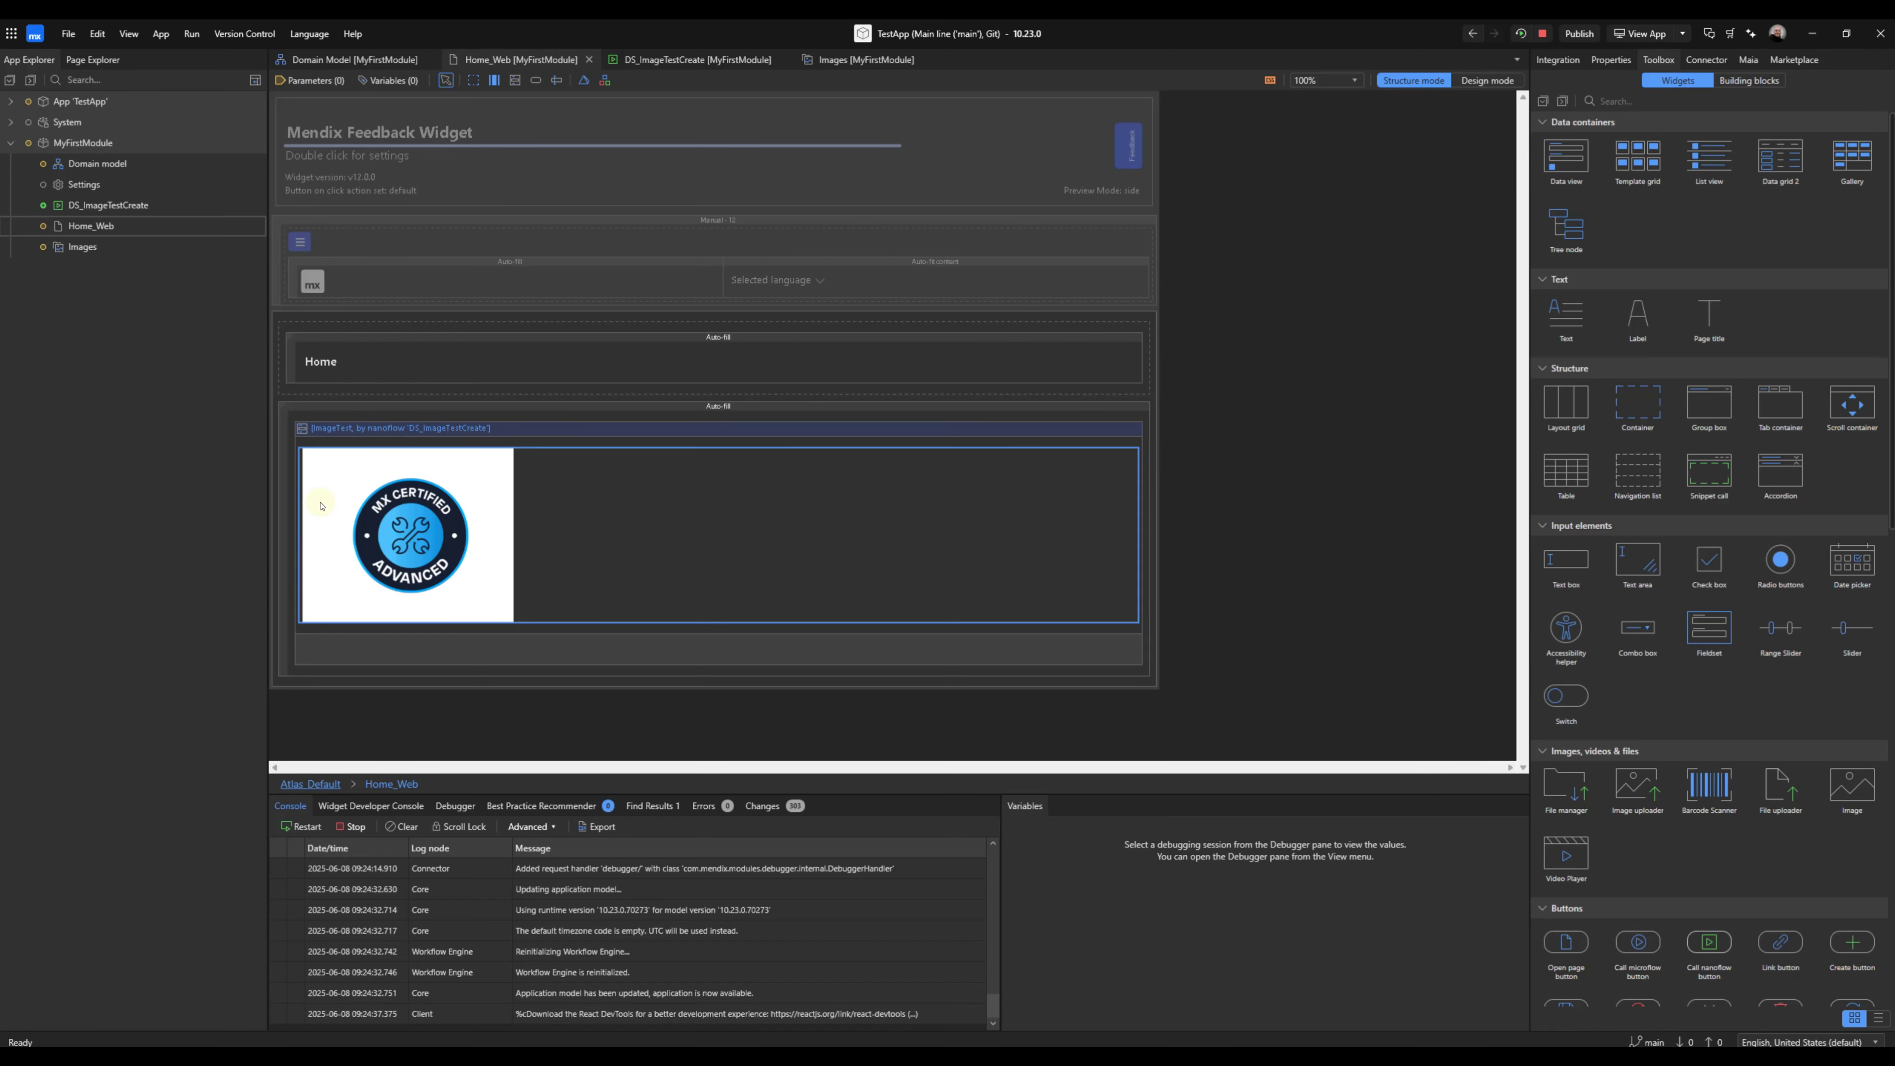
Find the Button widget and insert it directly above the ImageTest data view.
click(312, 421)
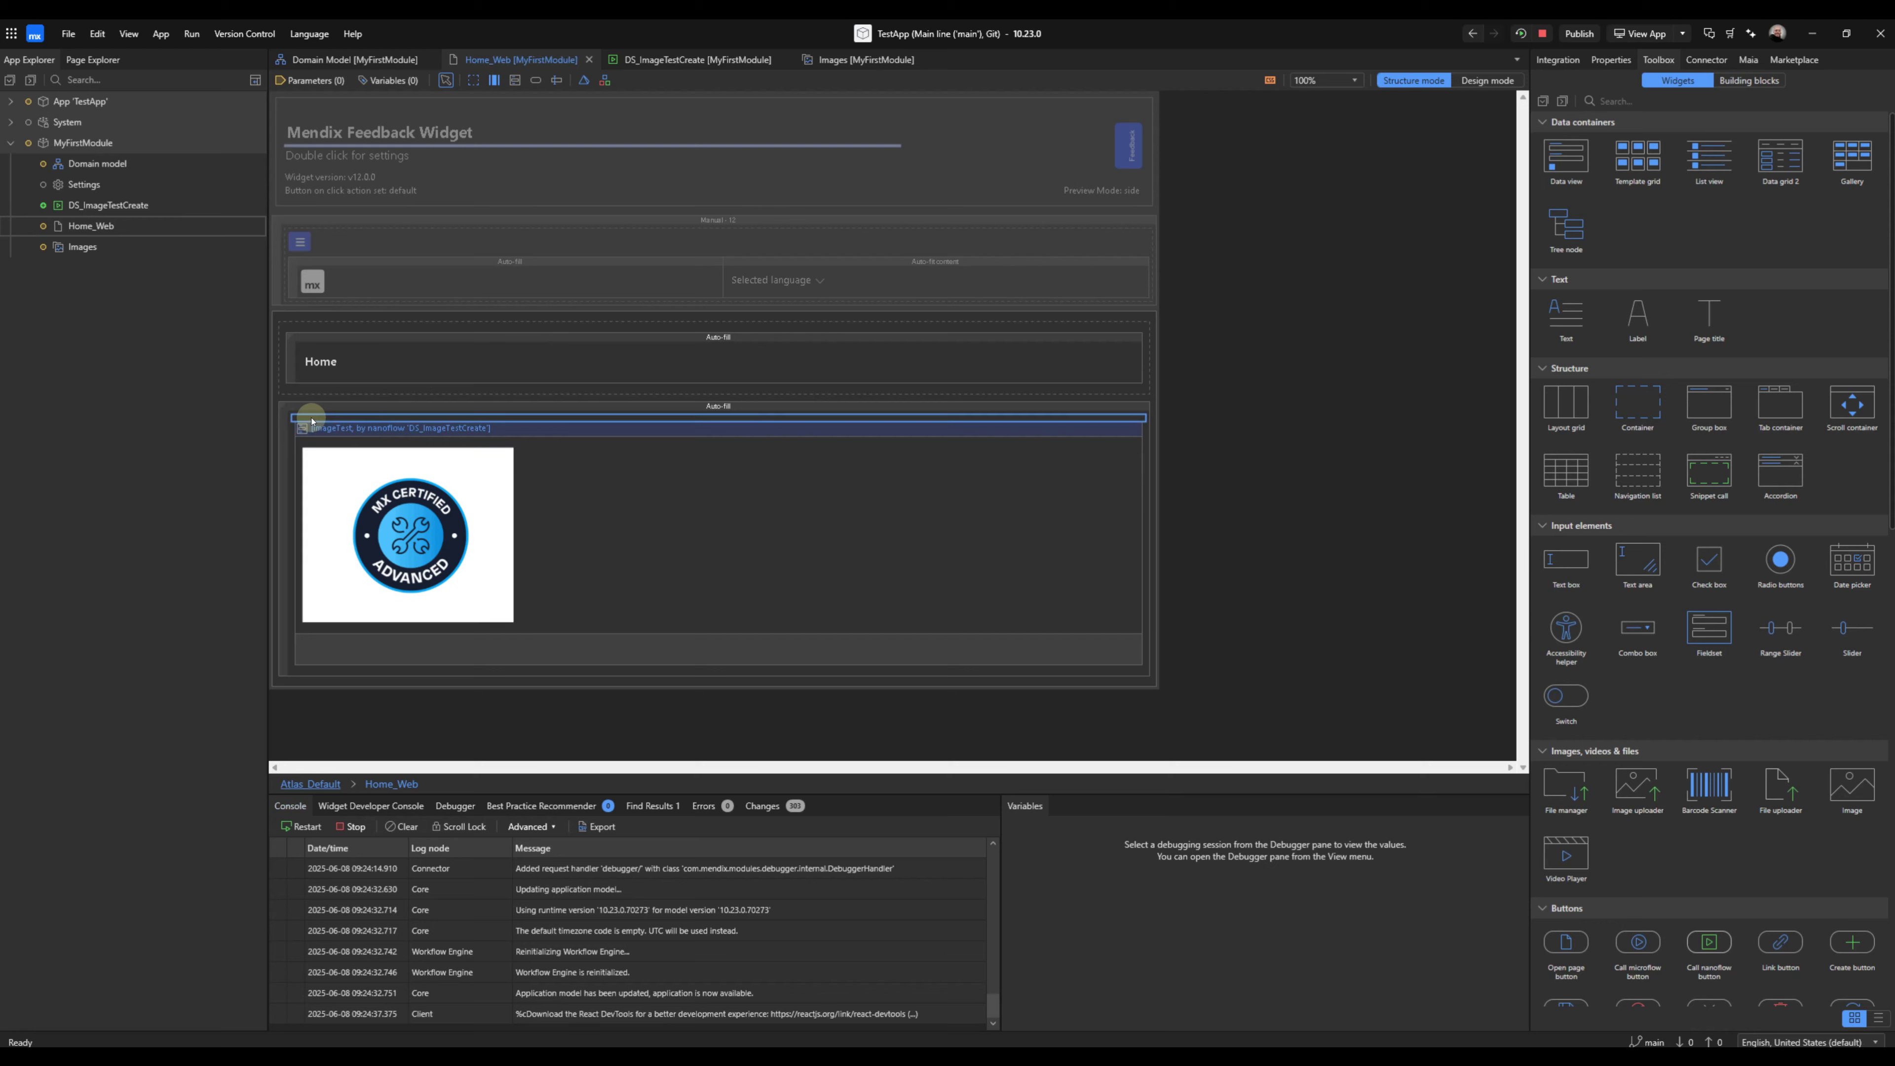
click(1698, 99)
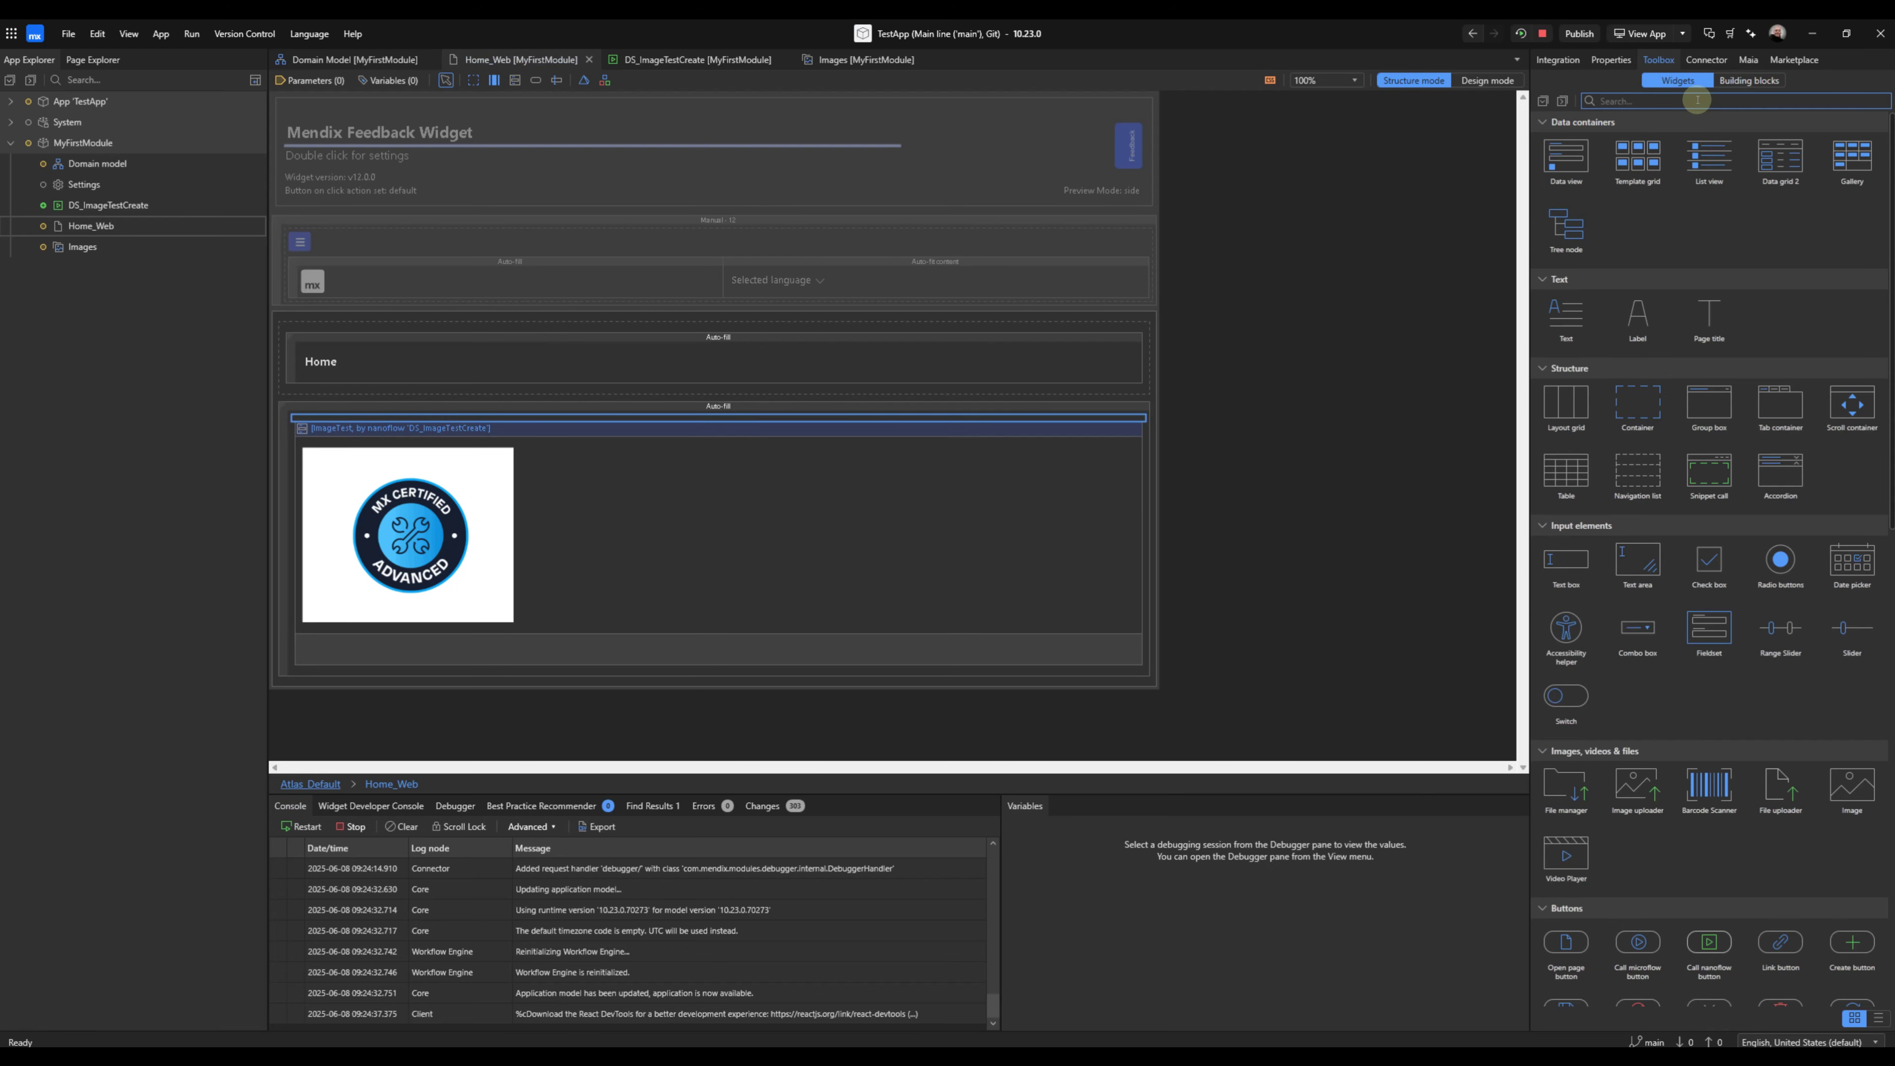
text(Bu)
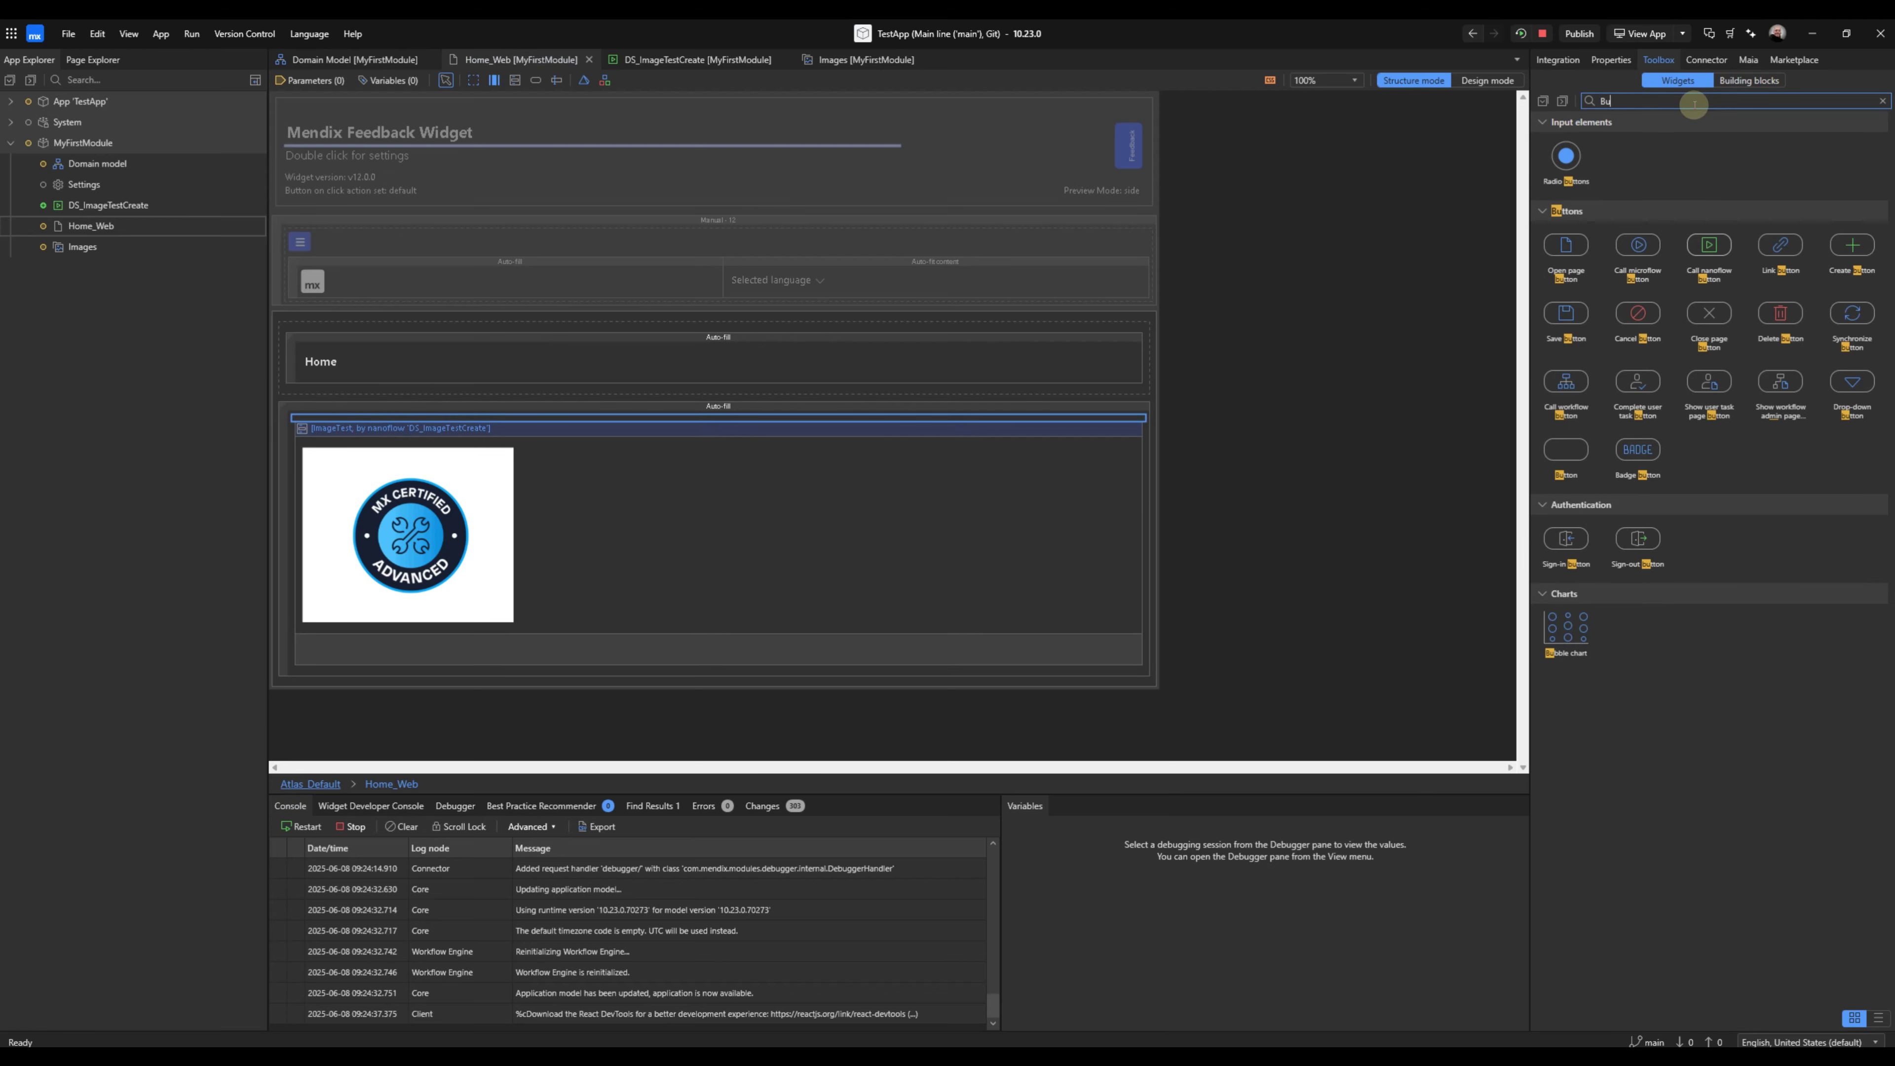
drag(1570, 444, 369, 415)
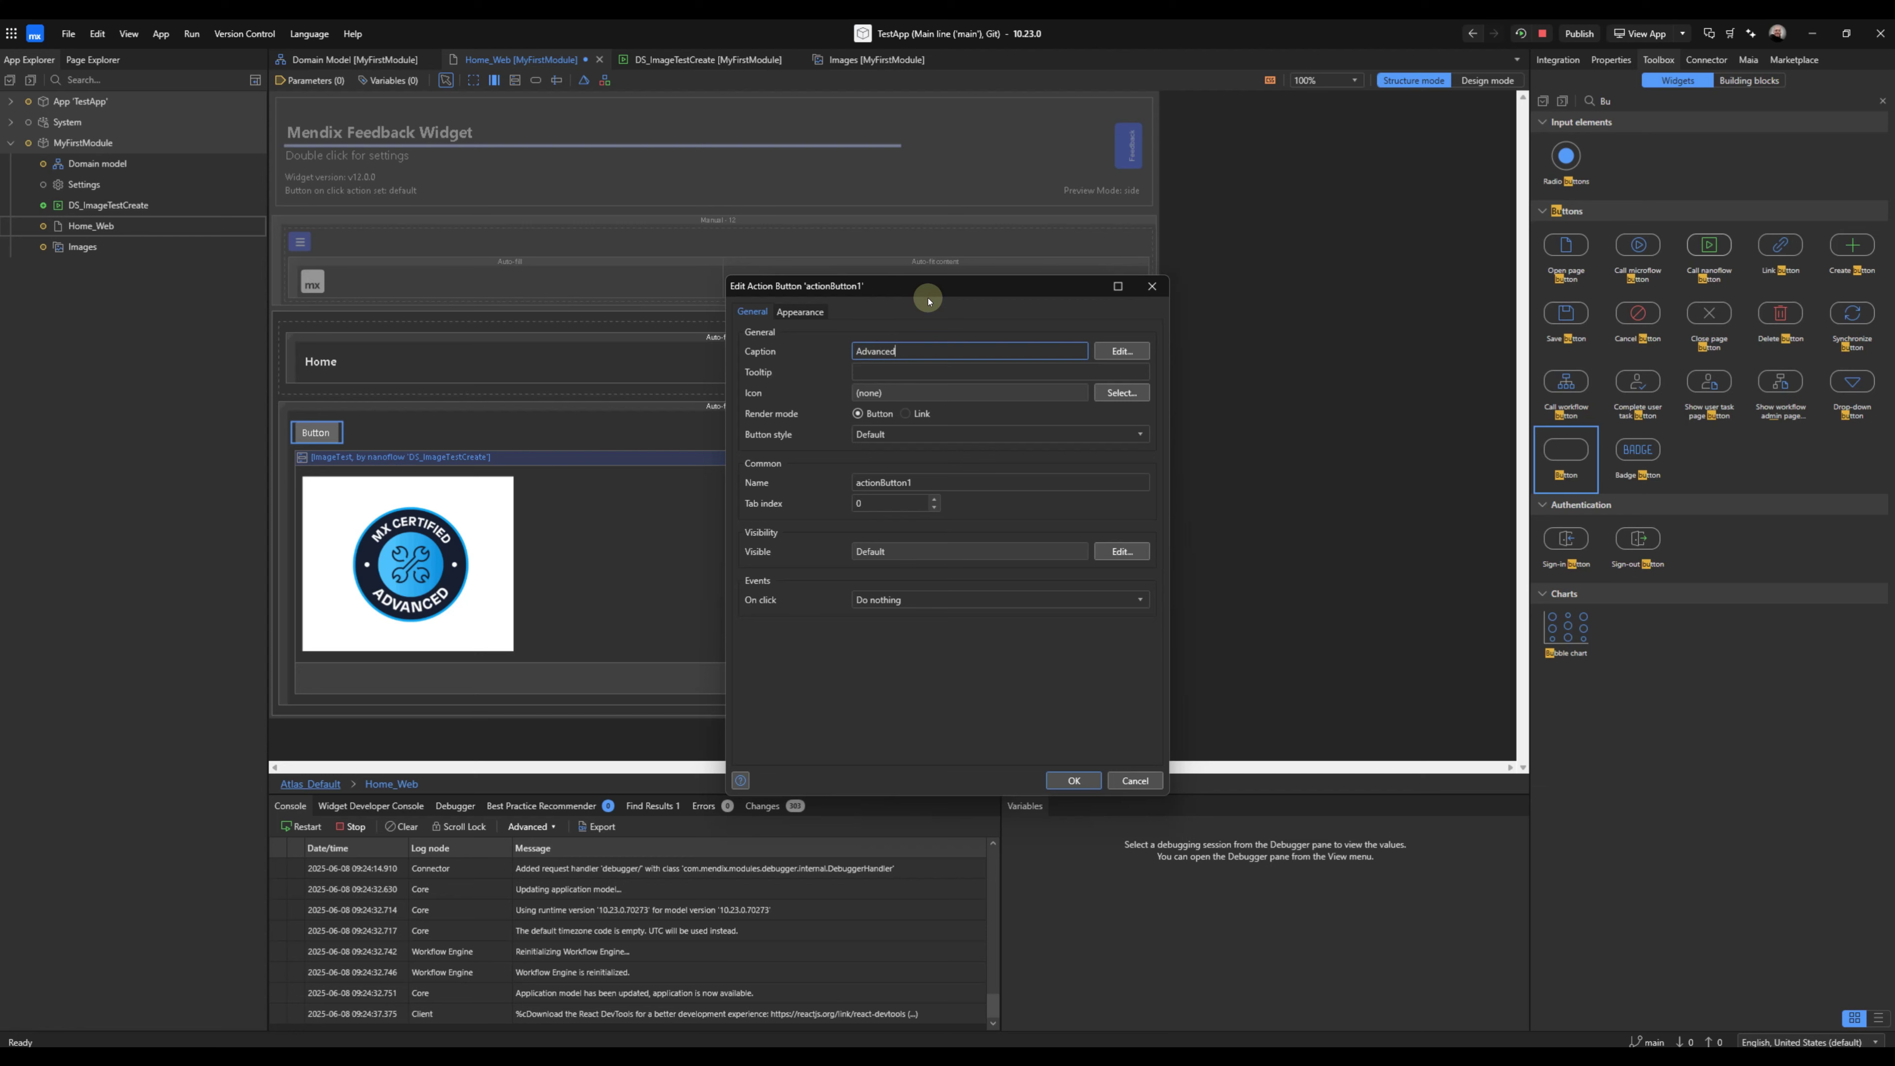
Caption the button Rapid and make it call a new microflow named ACT_Rapid in MyFirstModule on click.
click(876, 602)
click(876, 603)
click(888, 601)
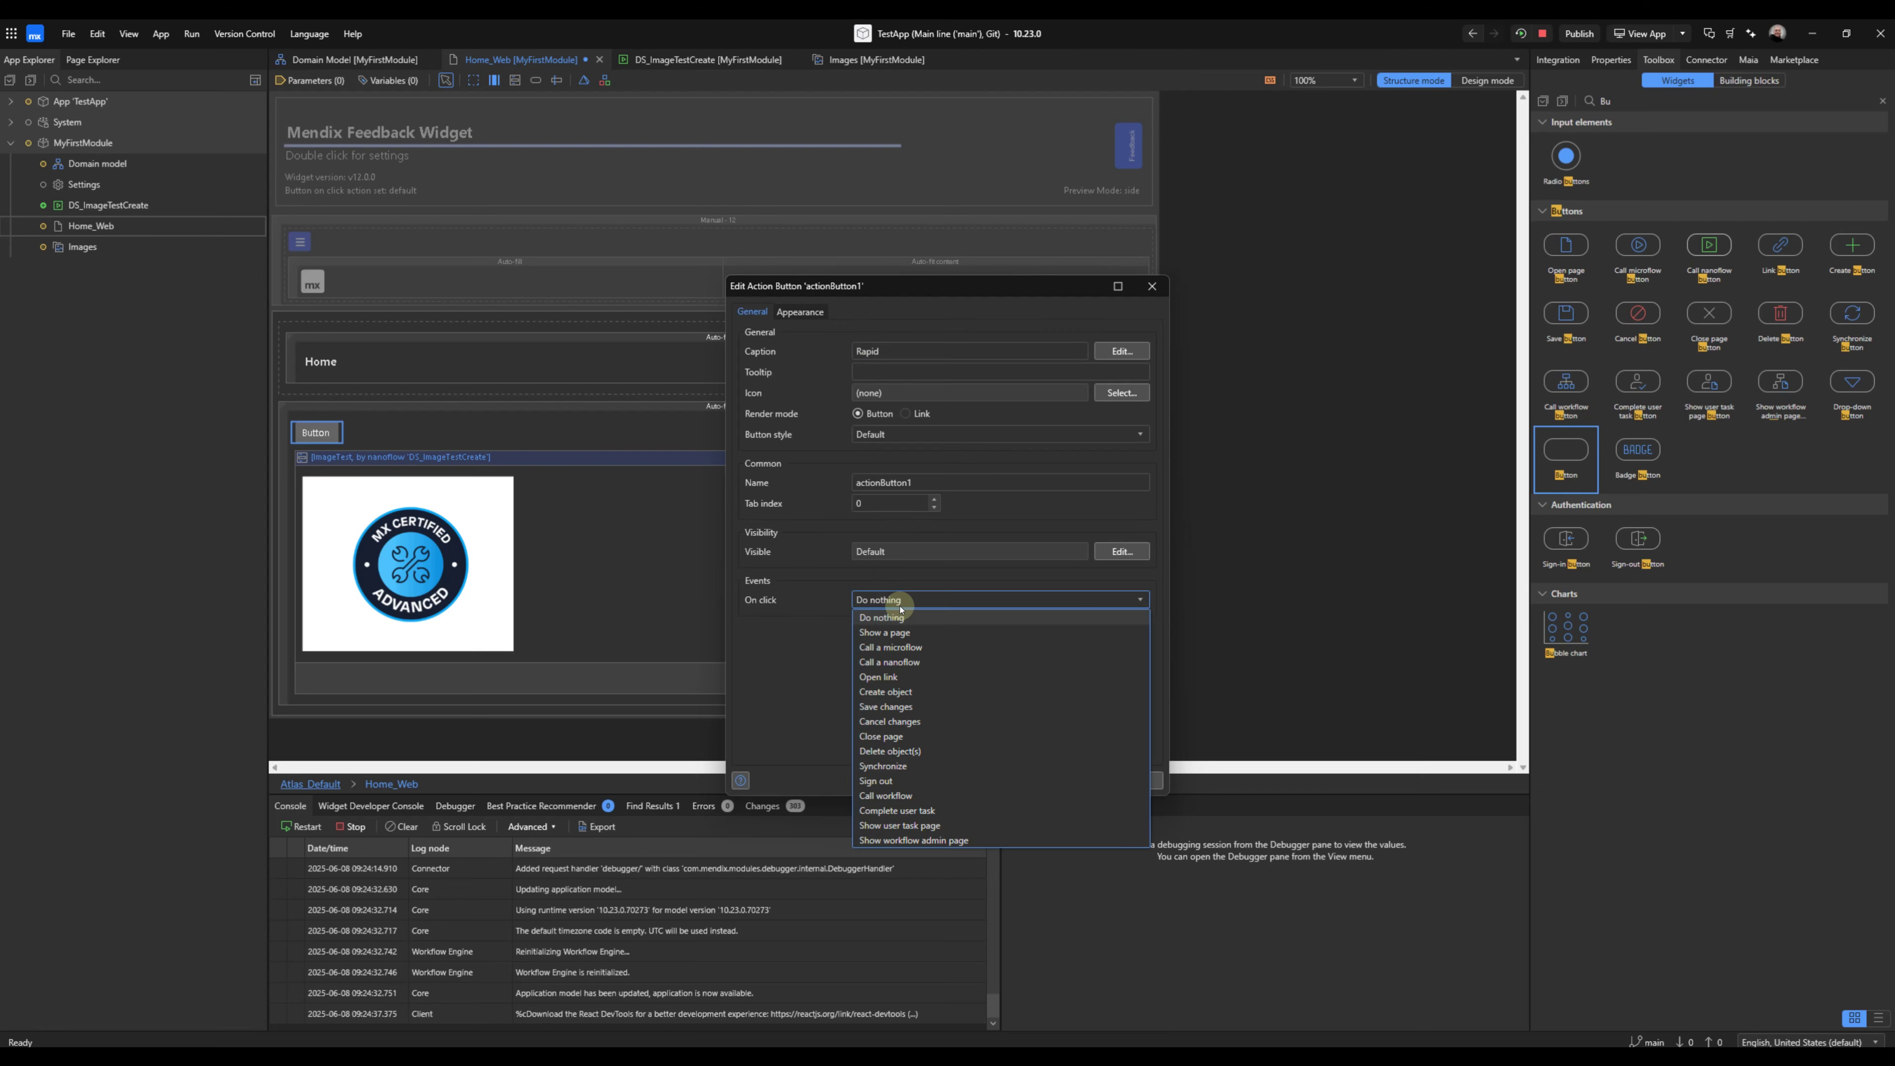
click(916, 648)
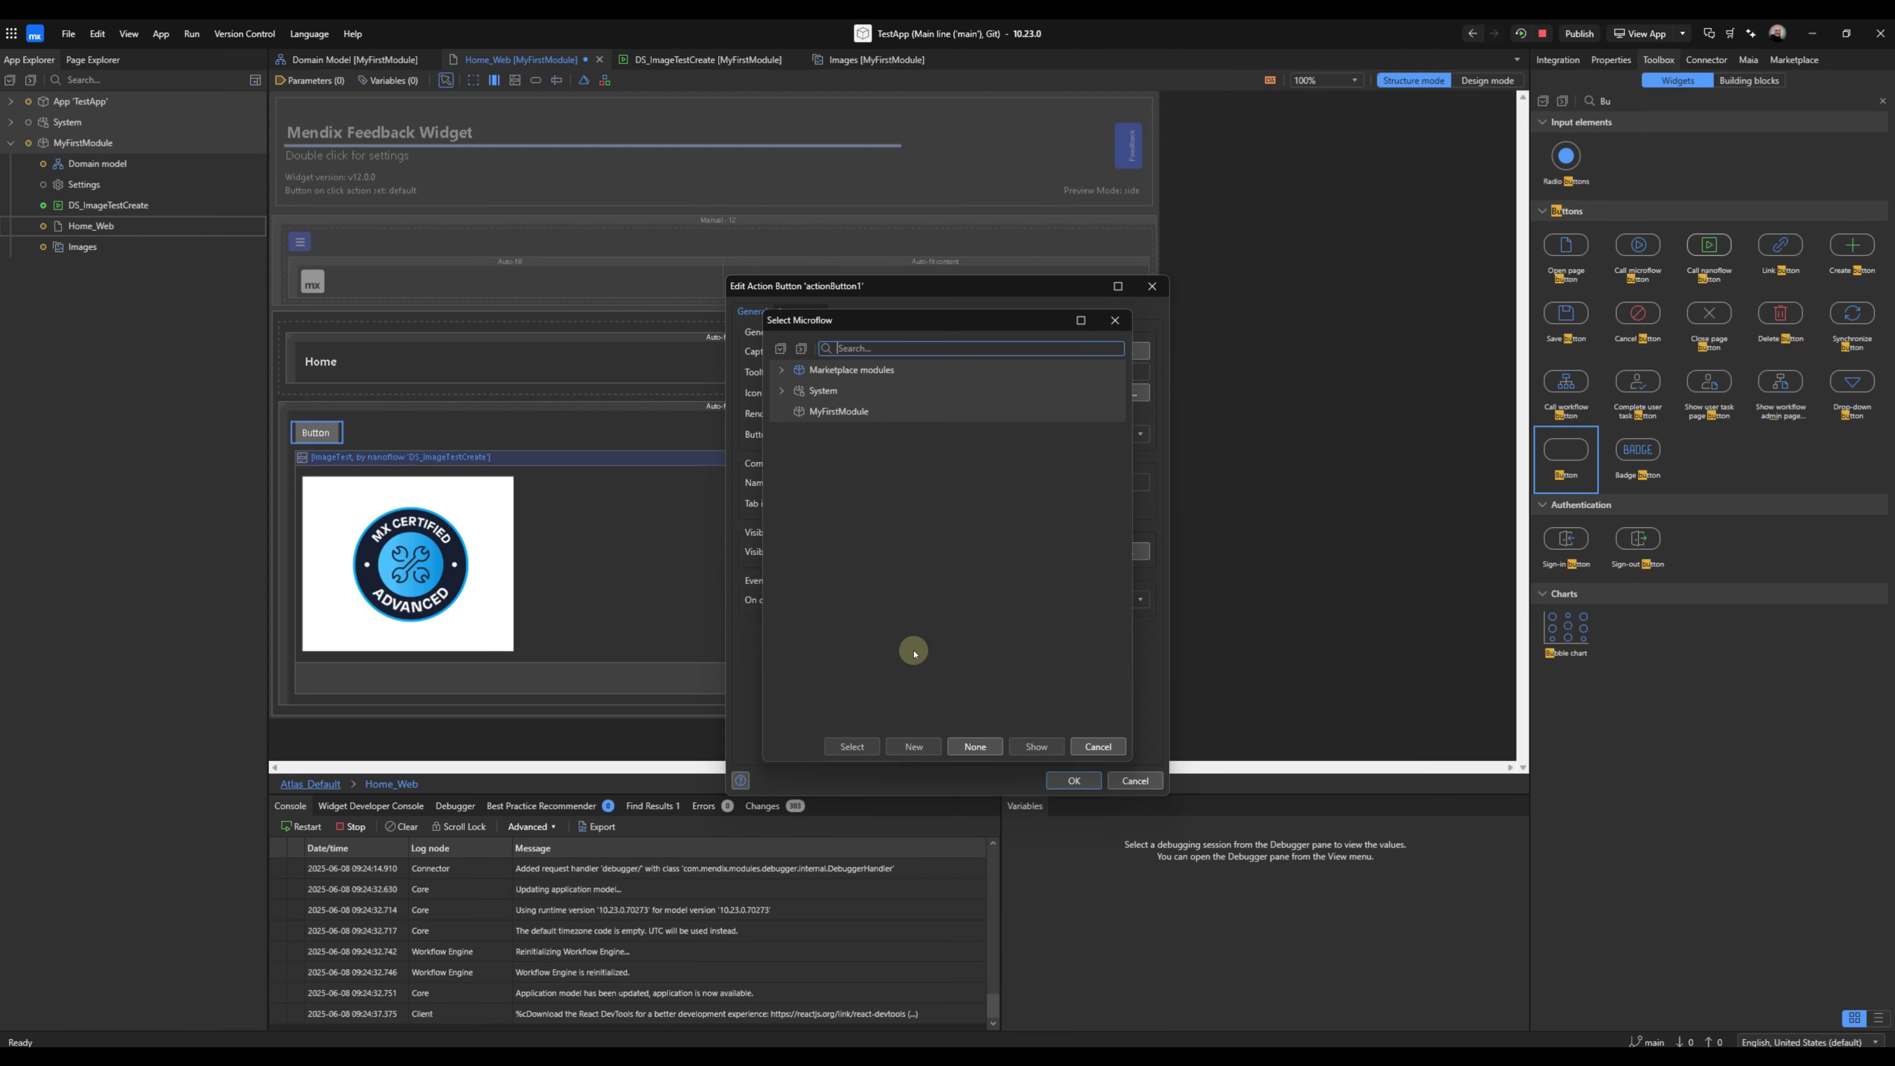
click(839, 412)
click(915, 746)
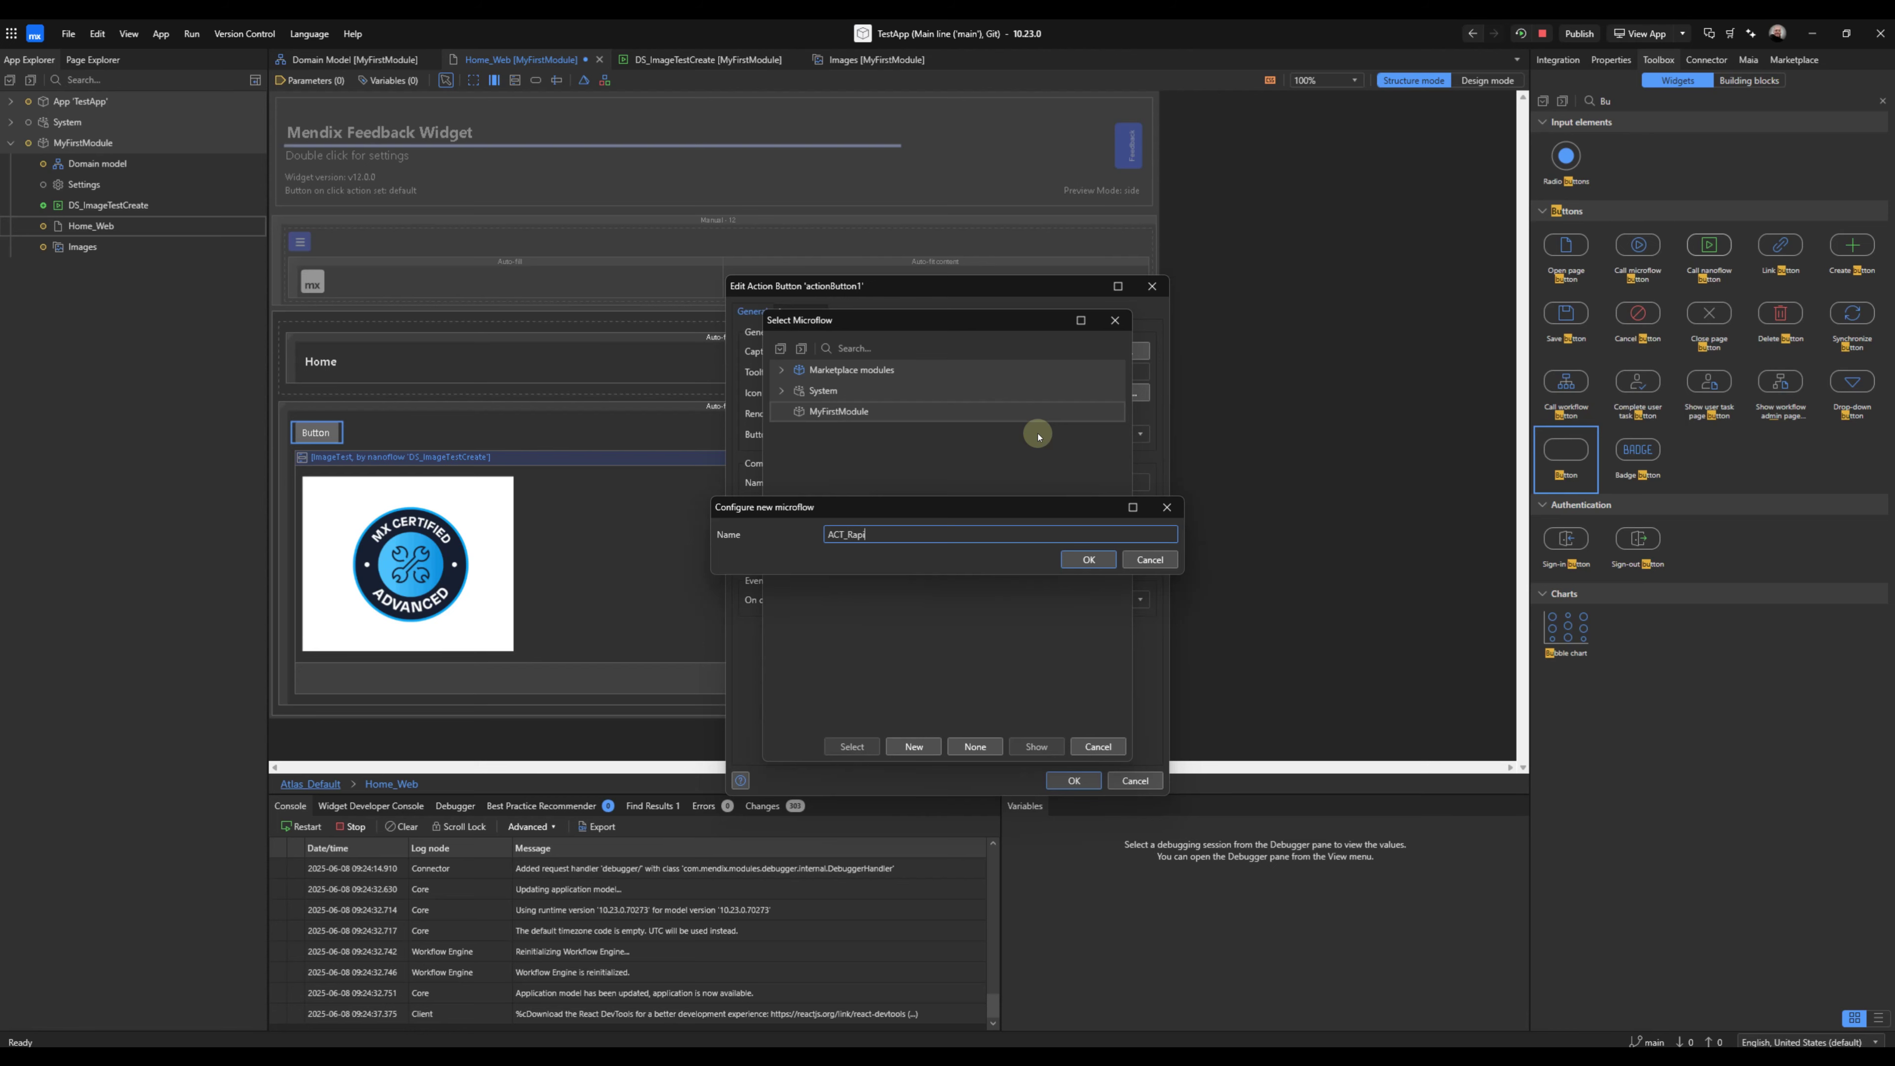
key(Return)
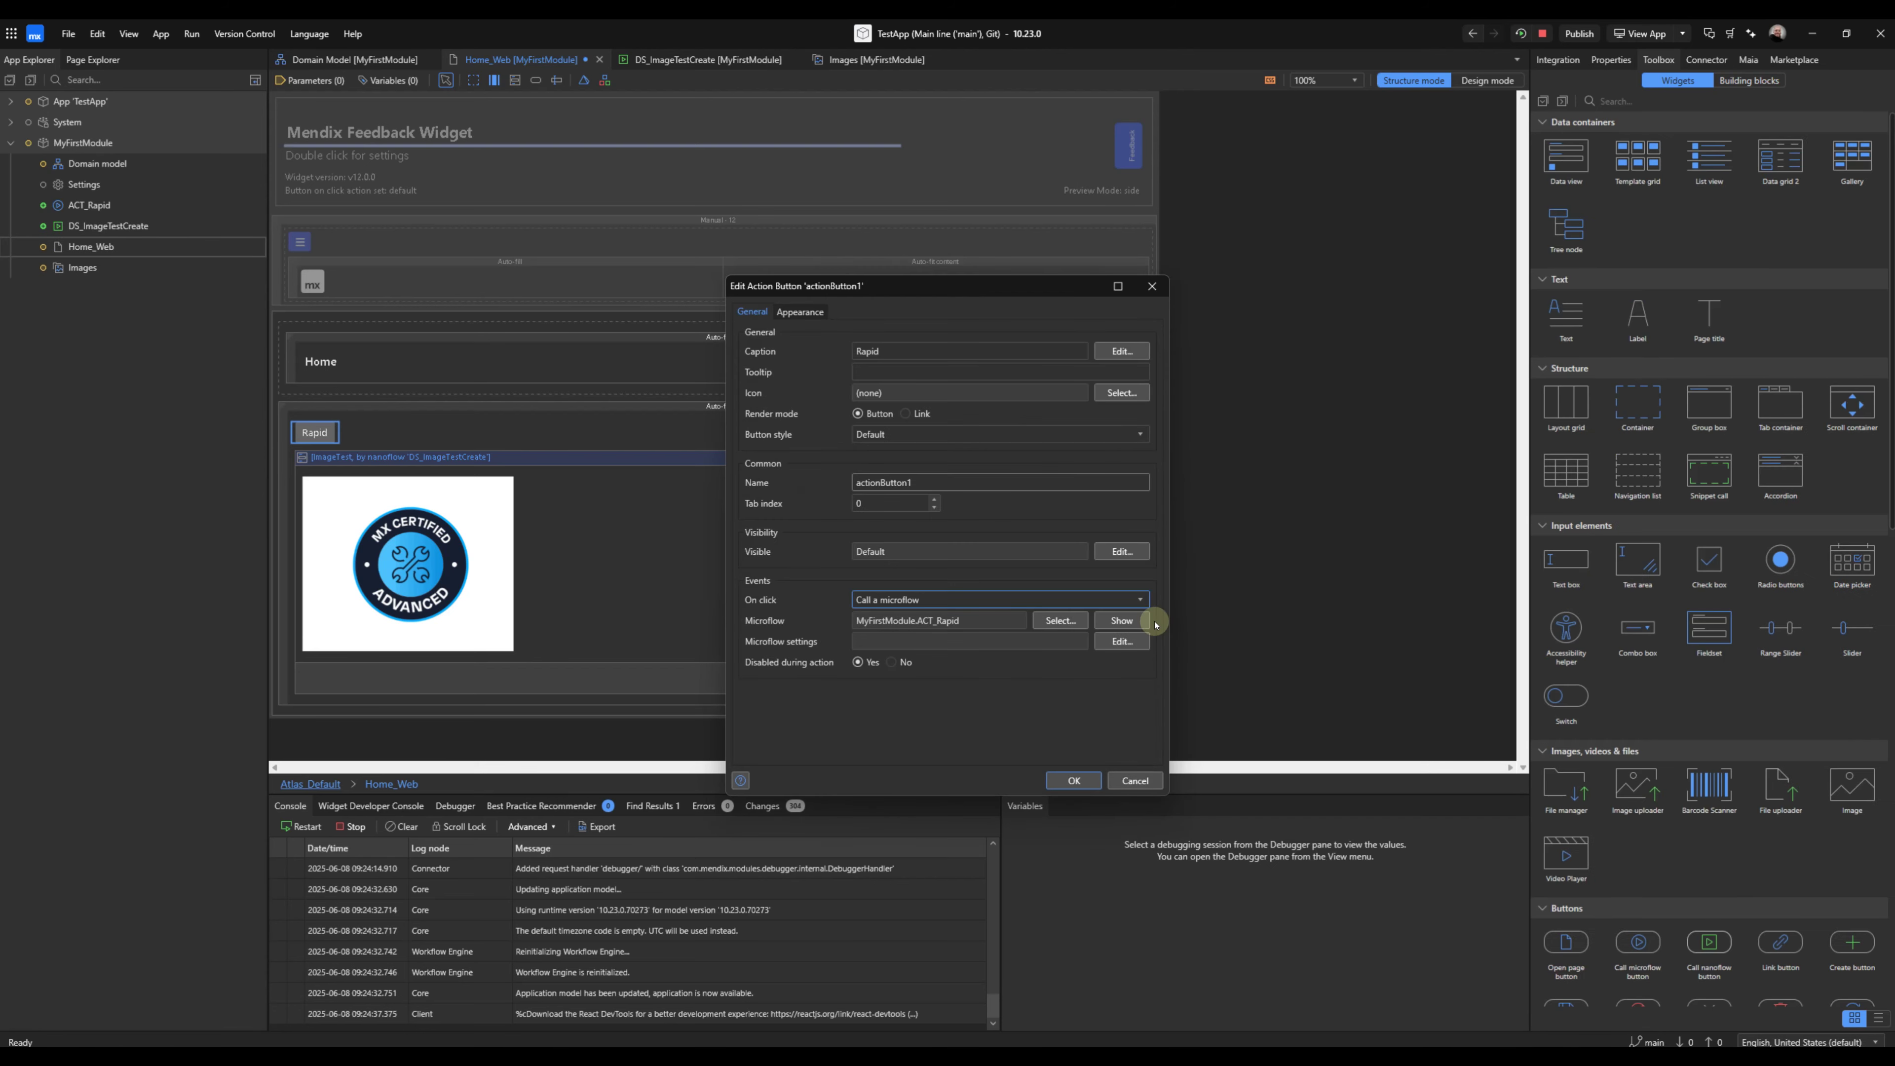
Apply the button settings, open the ACT_Rapid microflow, and add an input parameter above its start event.
click(1122, 621)
click(1076, 779)
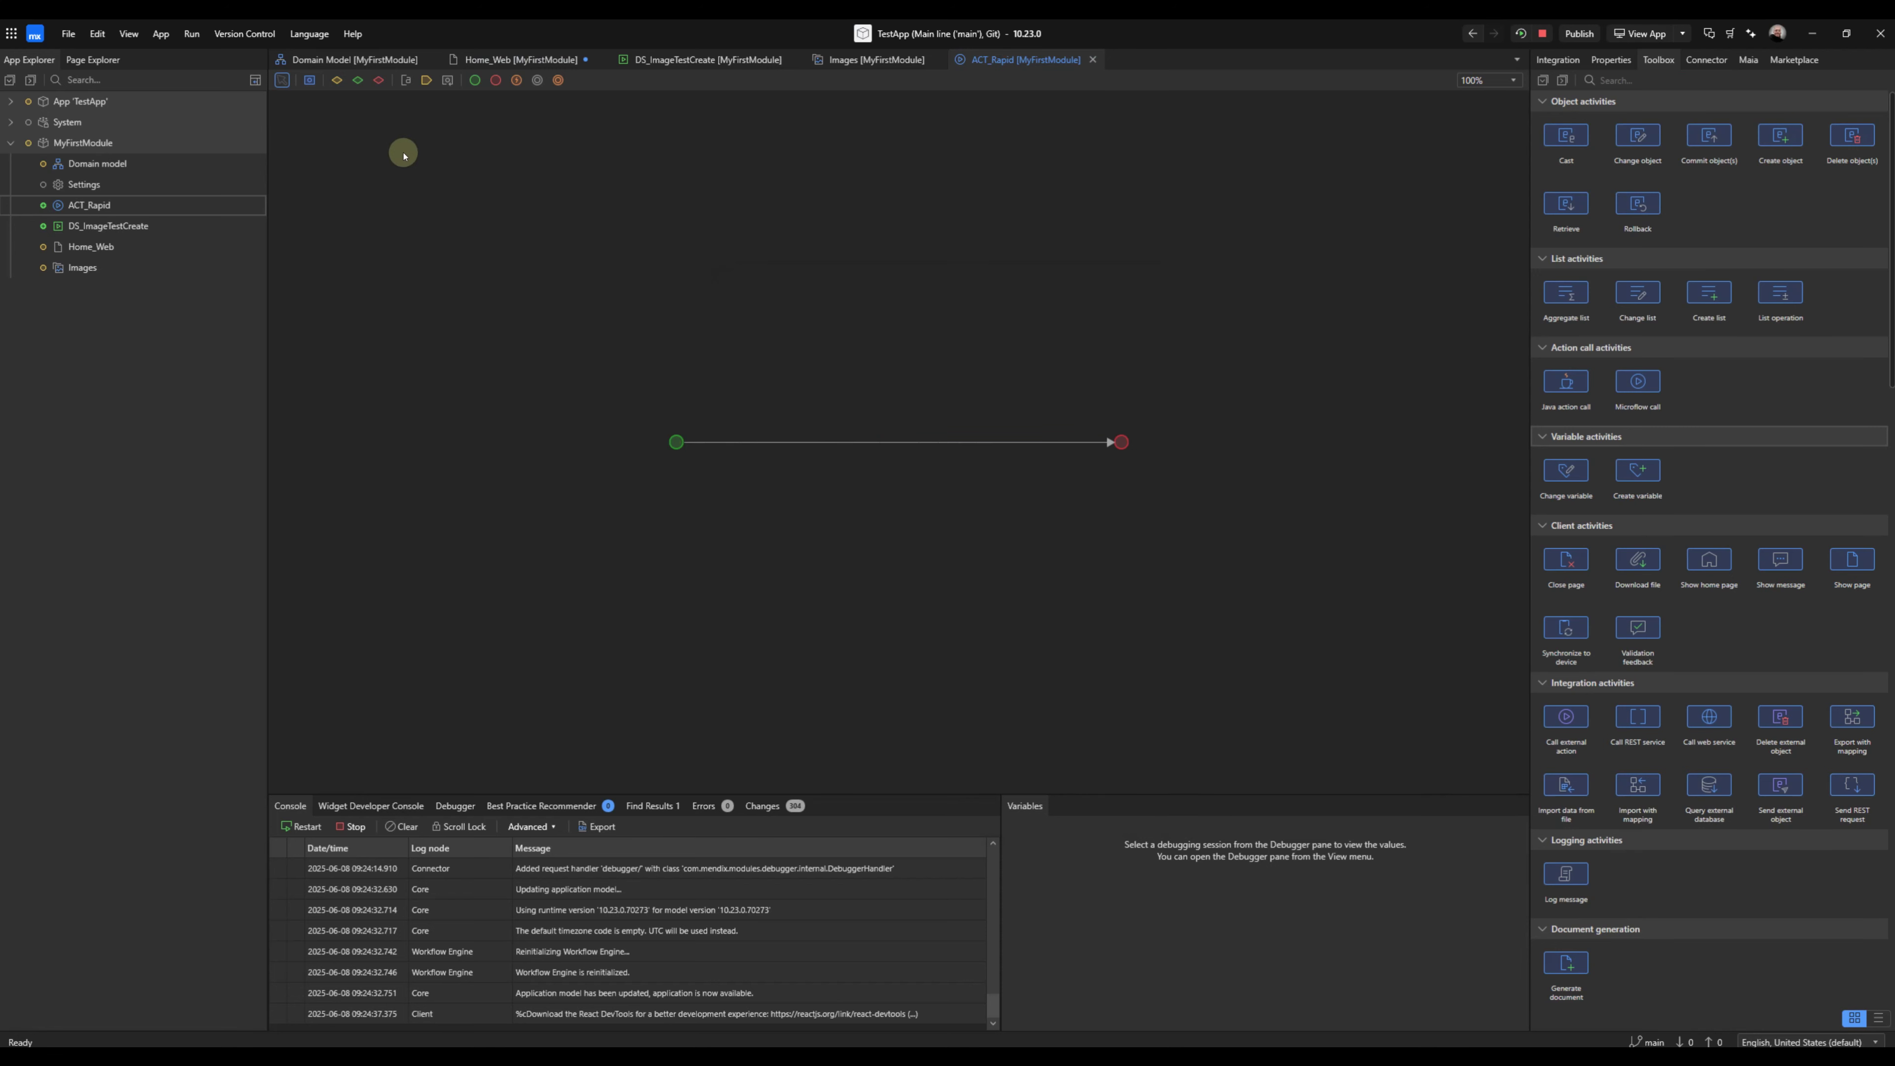
drag(426, 86, 679, 322)
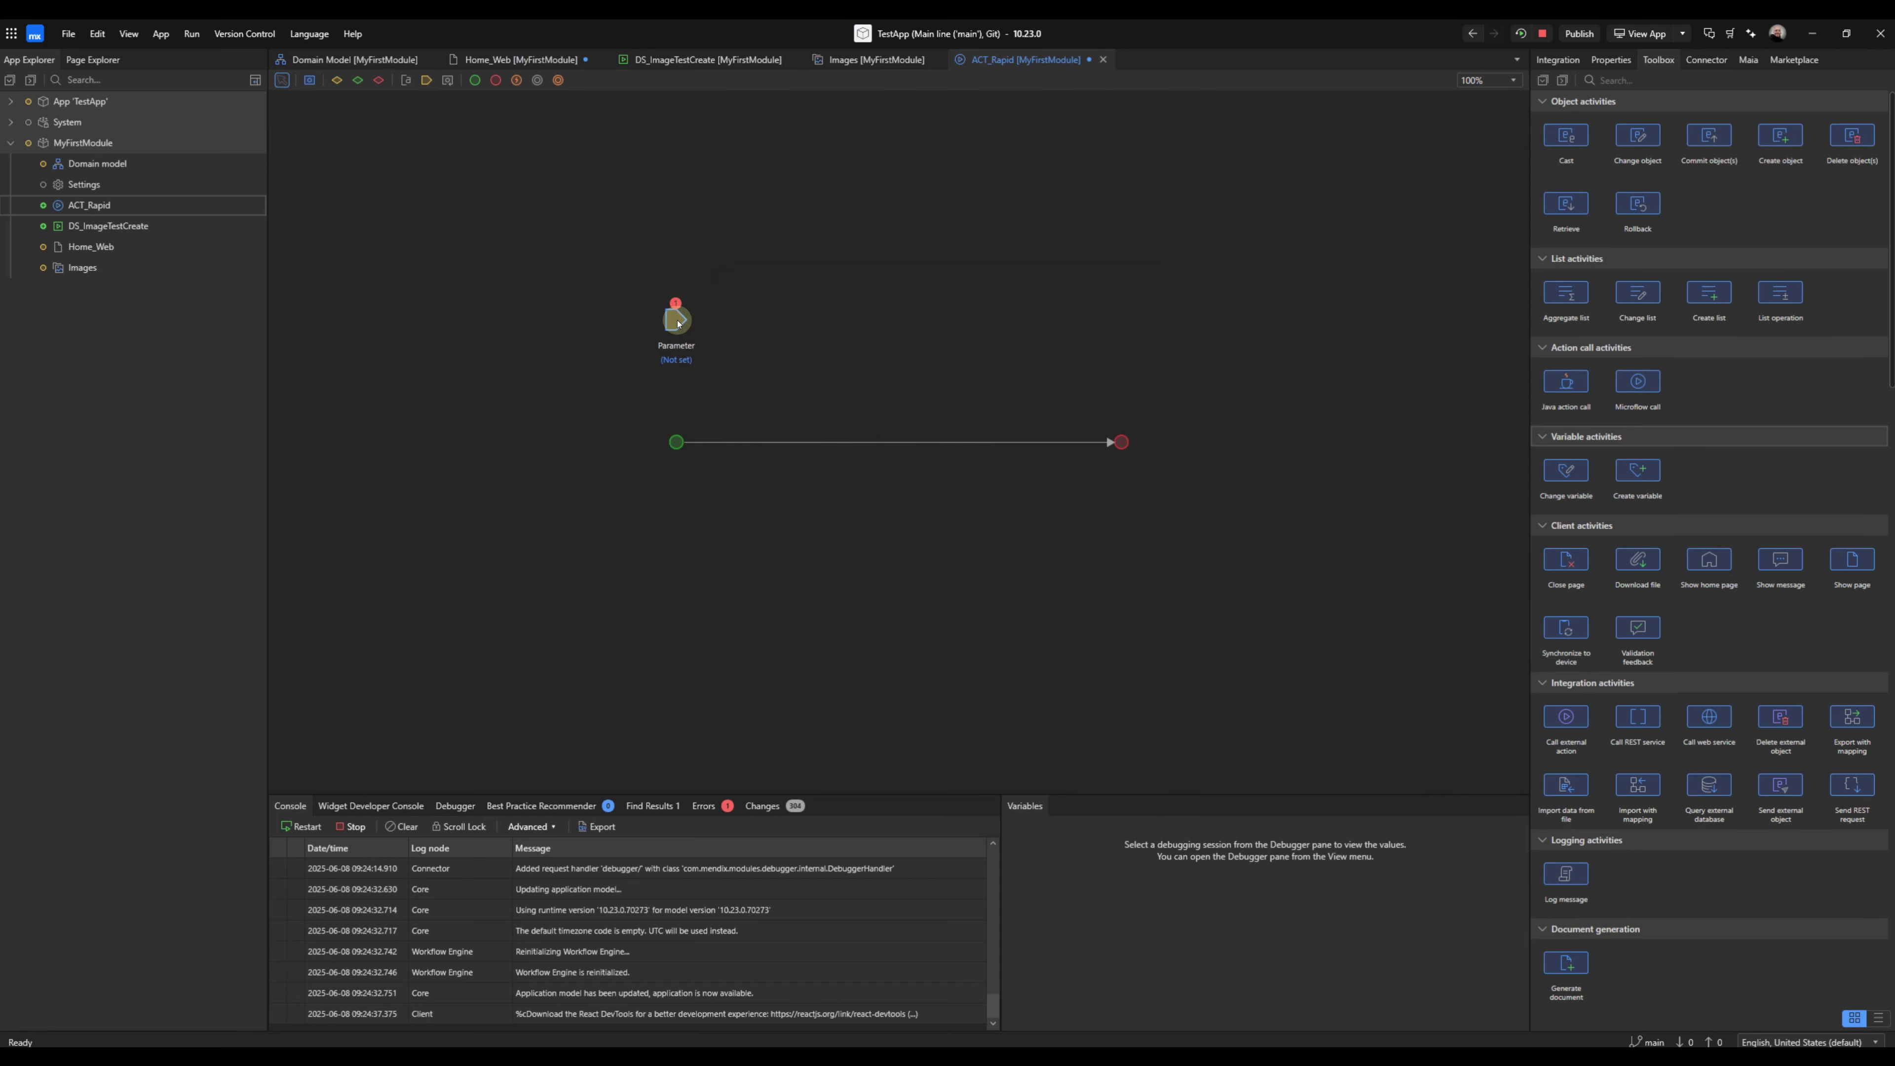
Move the Rapid button into the ImageTest data view above the image, and return to the ACT_Rapid microflow.
double_click(112, 245)
click(326, 431)
drag(322, 433, 331, 476)
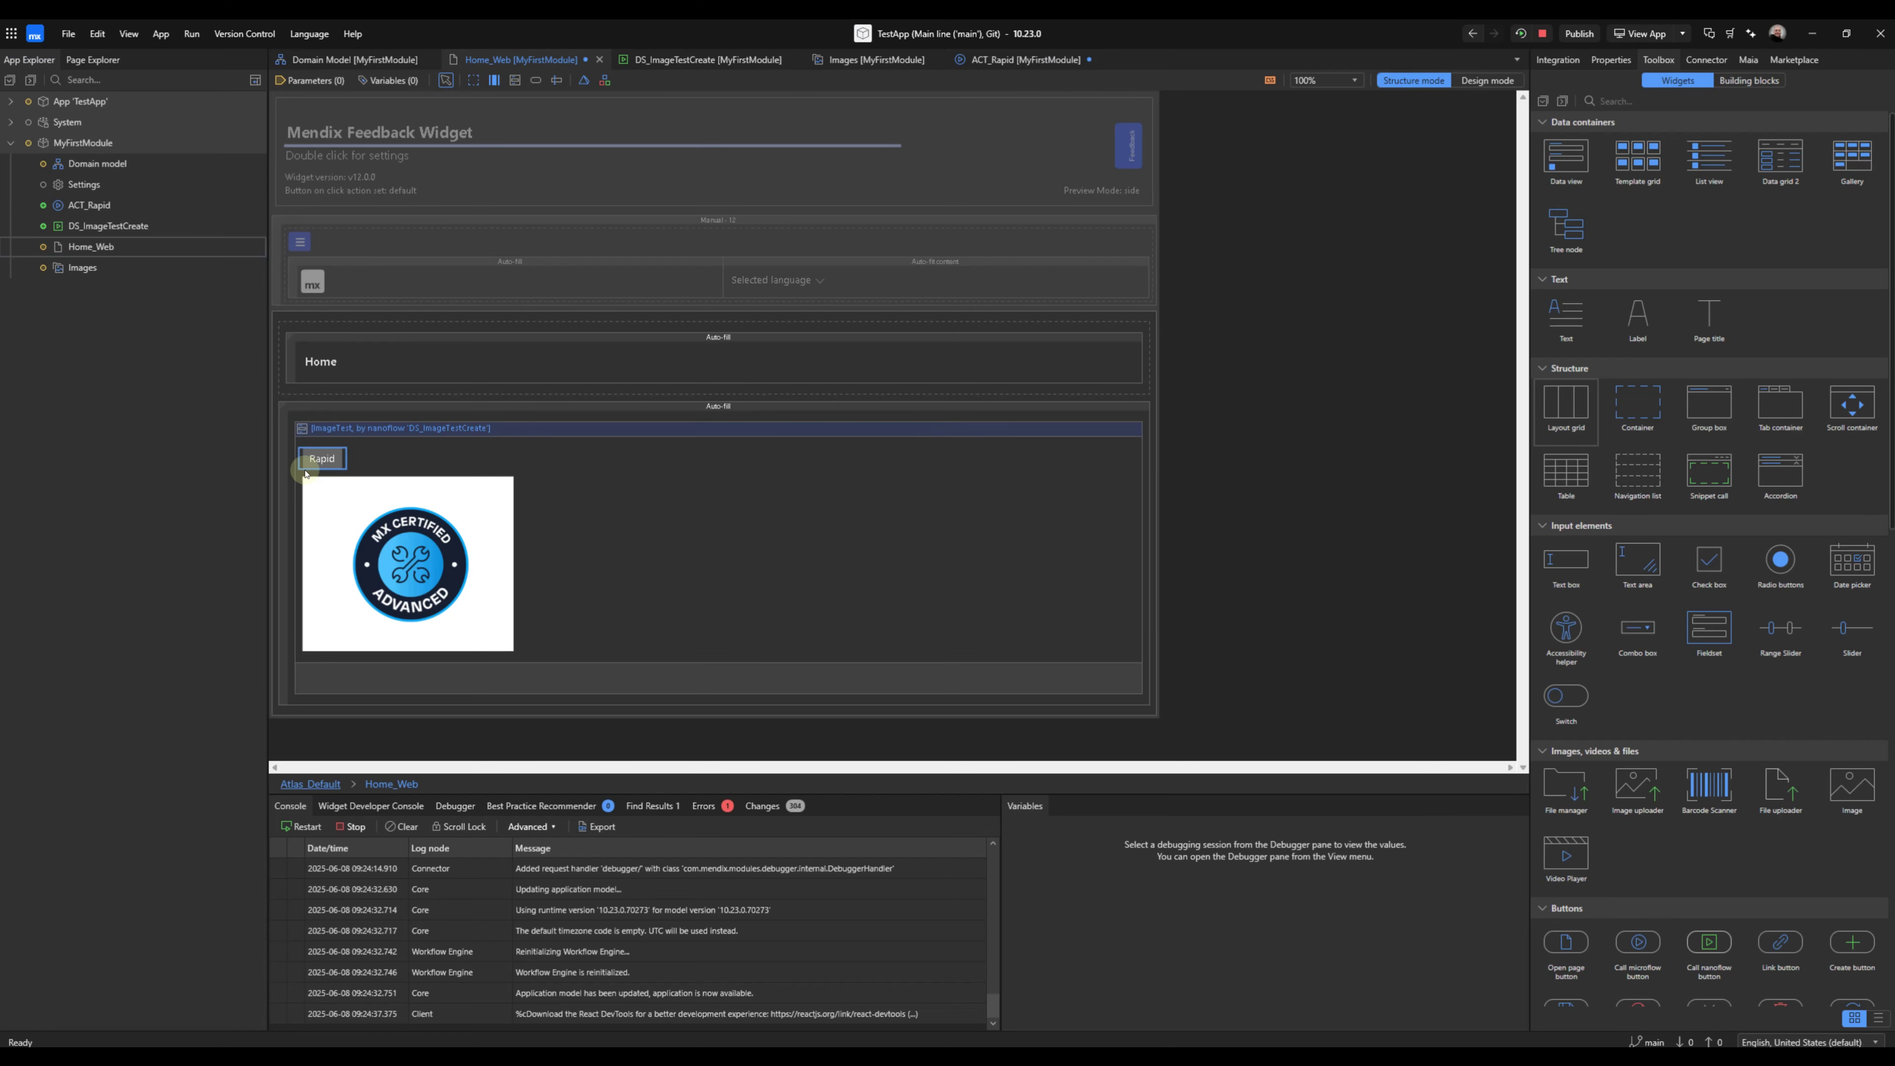
double_click(99, 228)
double_click(91, 204)
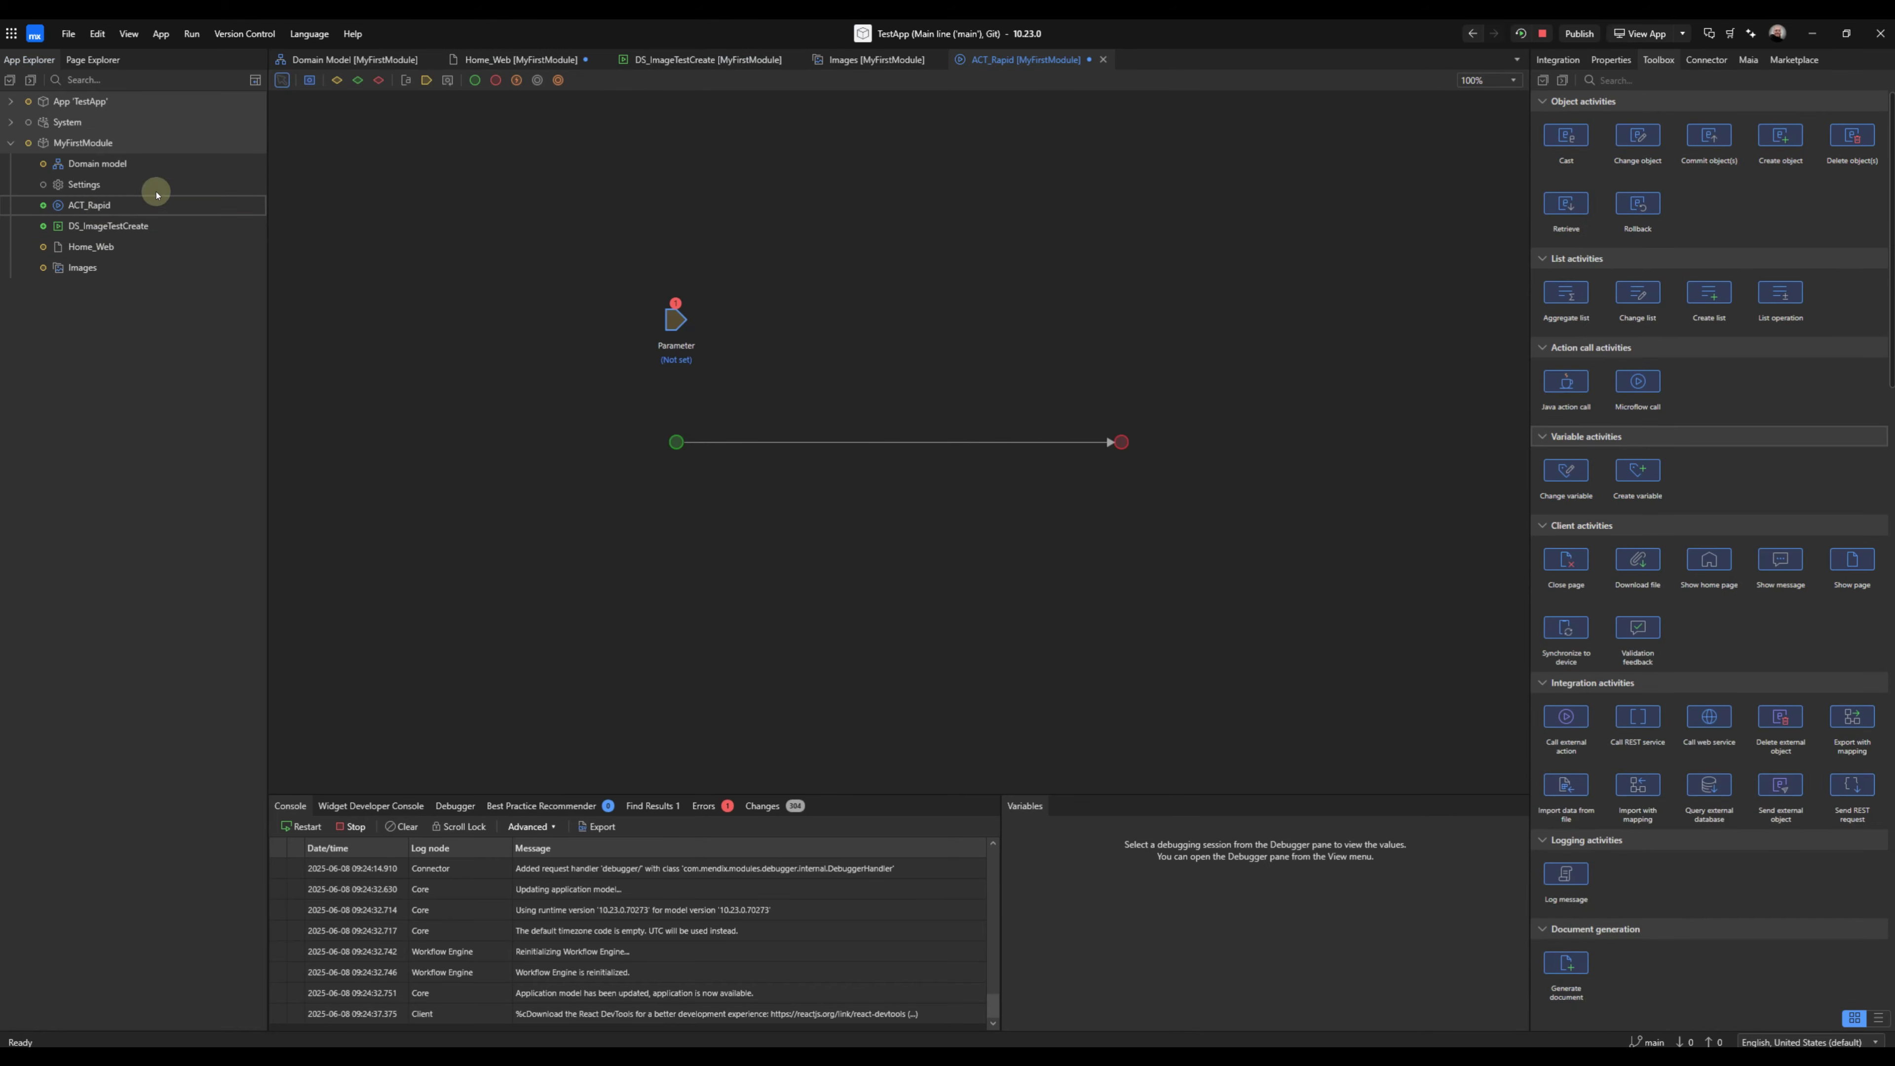
Set the ACT_Rapid input parameter to an object of the ImageTest entity from MyFirstModule.
double_click(680, 319)
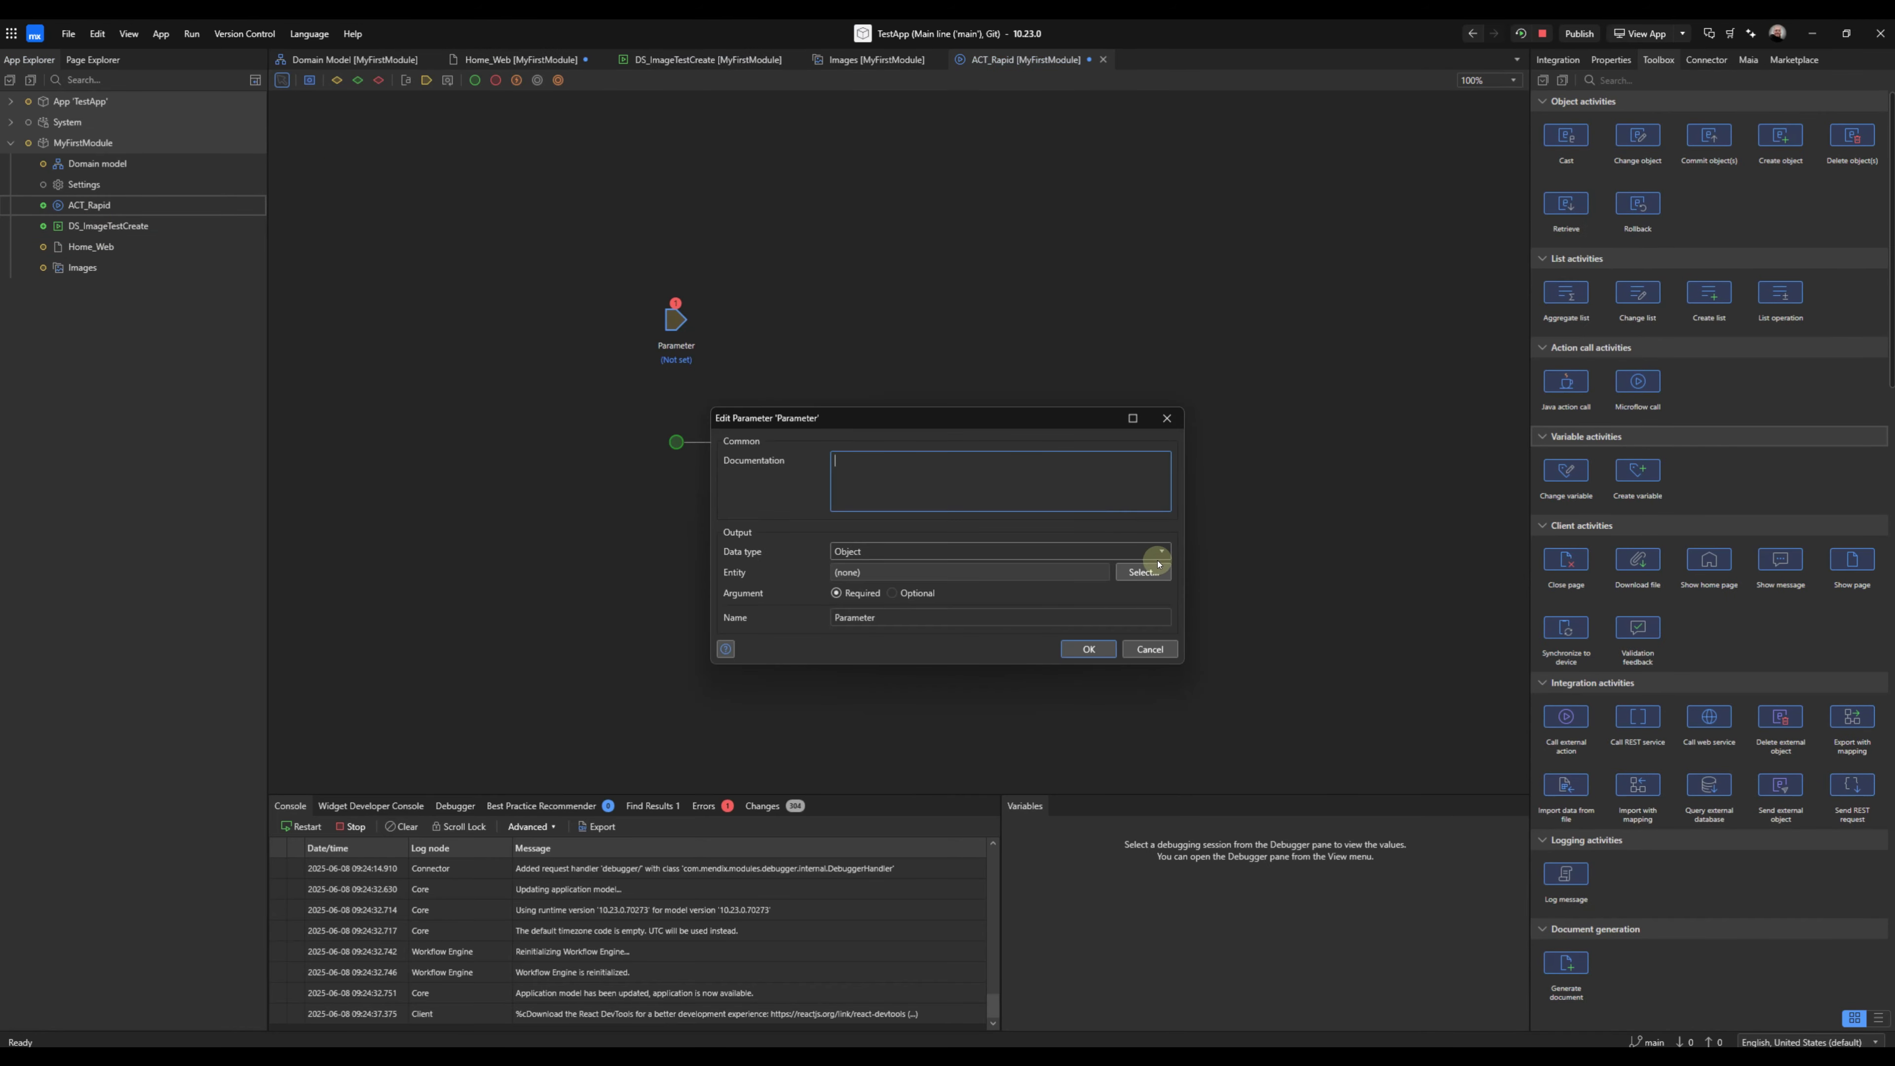
click(1143, 571)
double_click(848, 428)
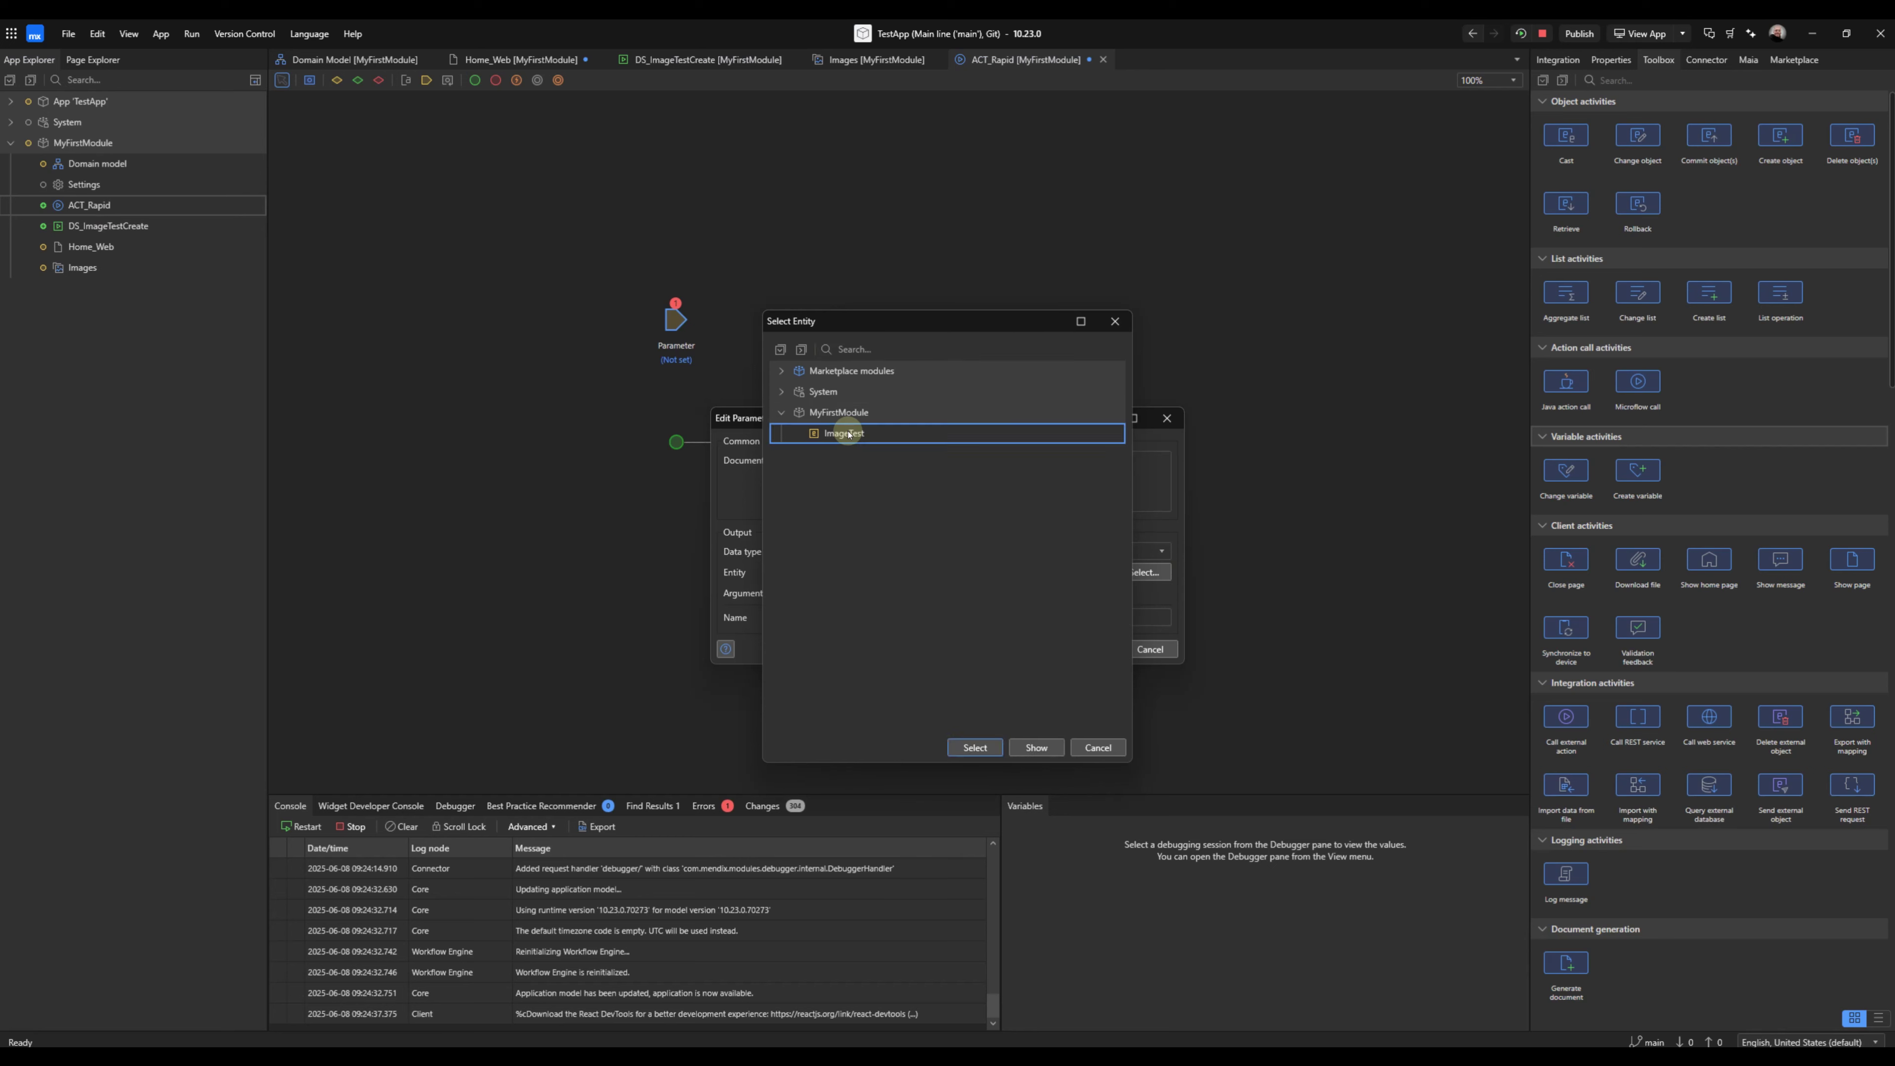
click(1091, 652)
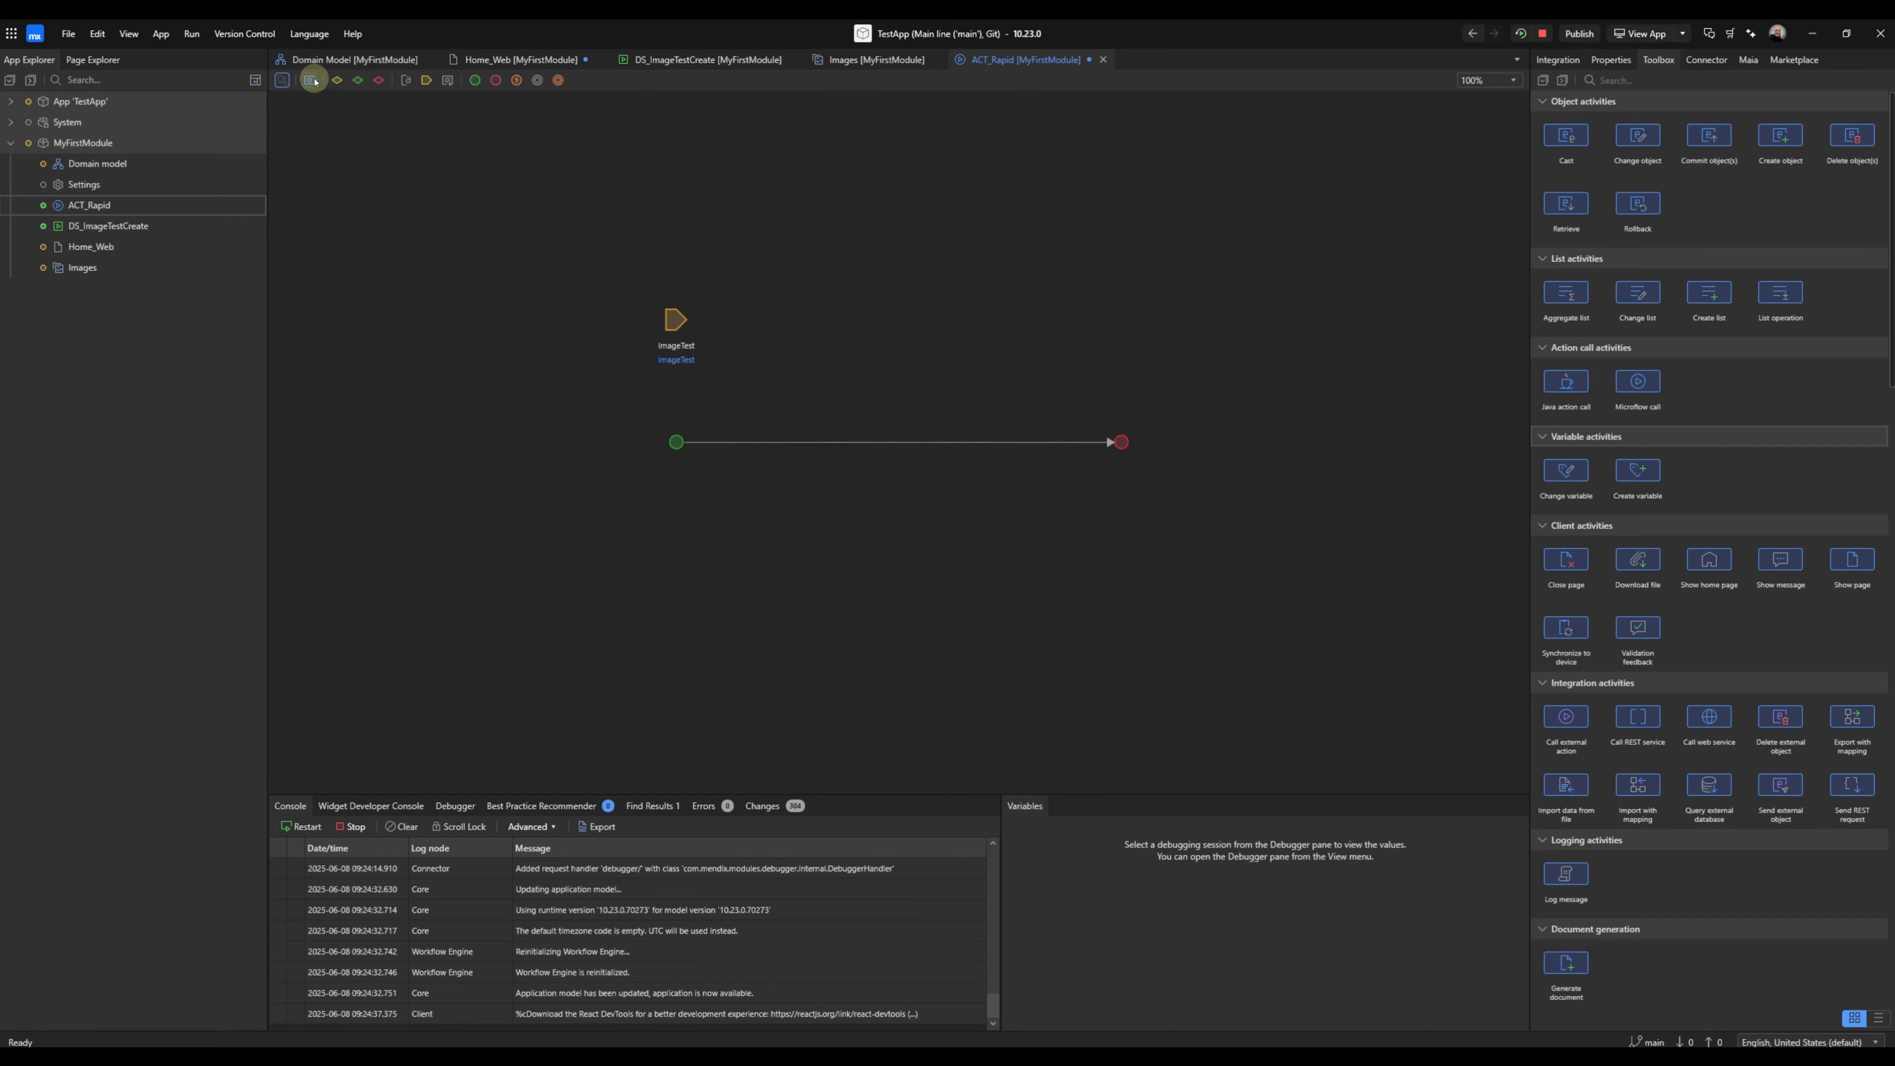
Place a blank activity directly after the start event of ACT_Rapid and delete it.
drag(311, 80, 734, 441)
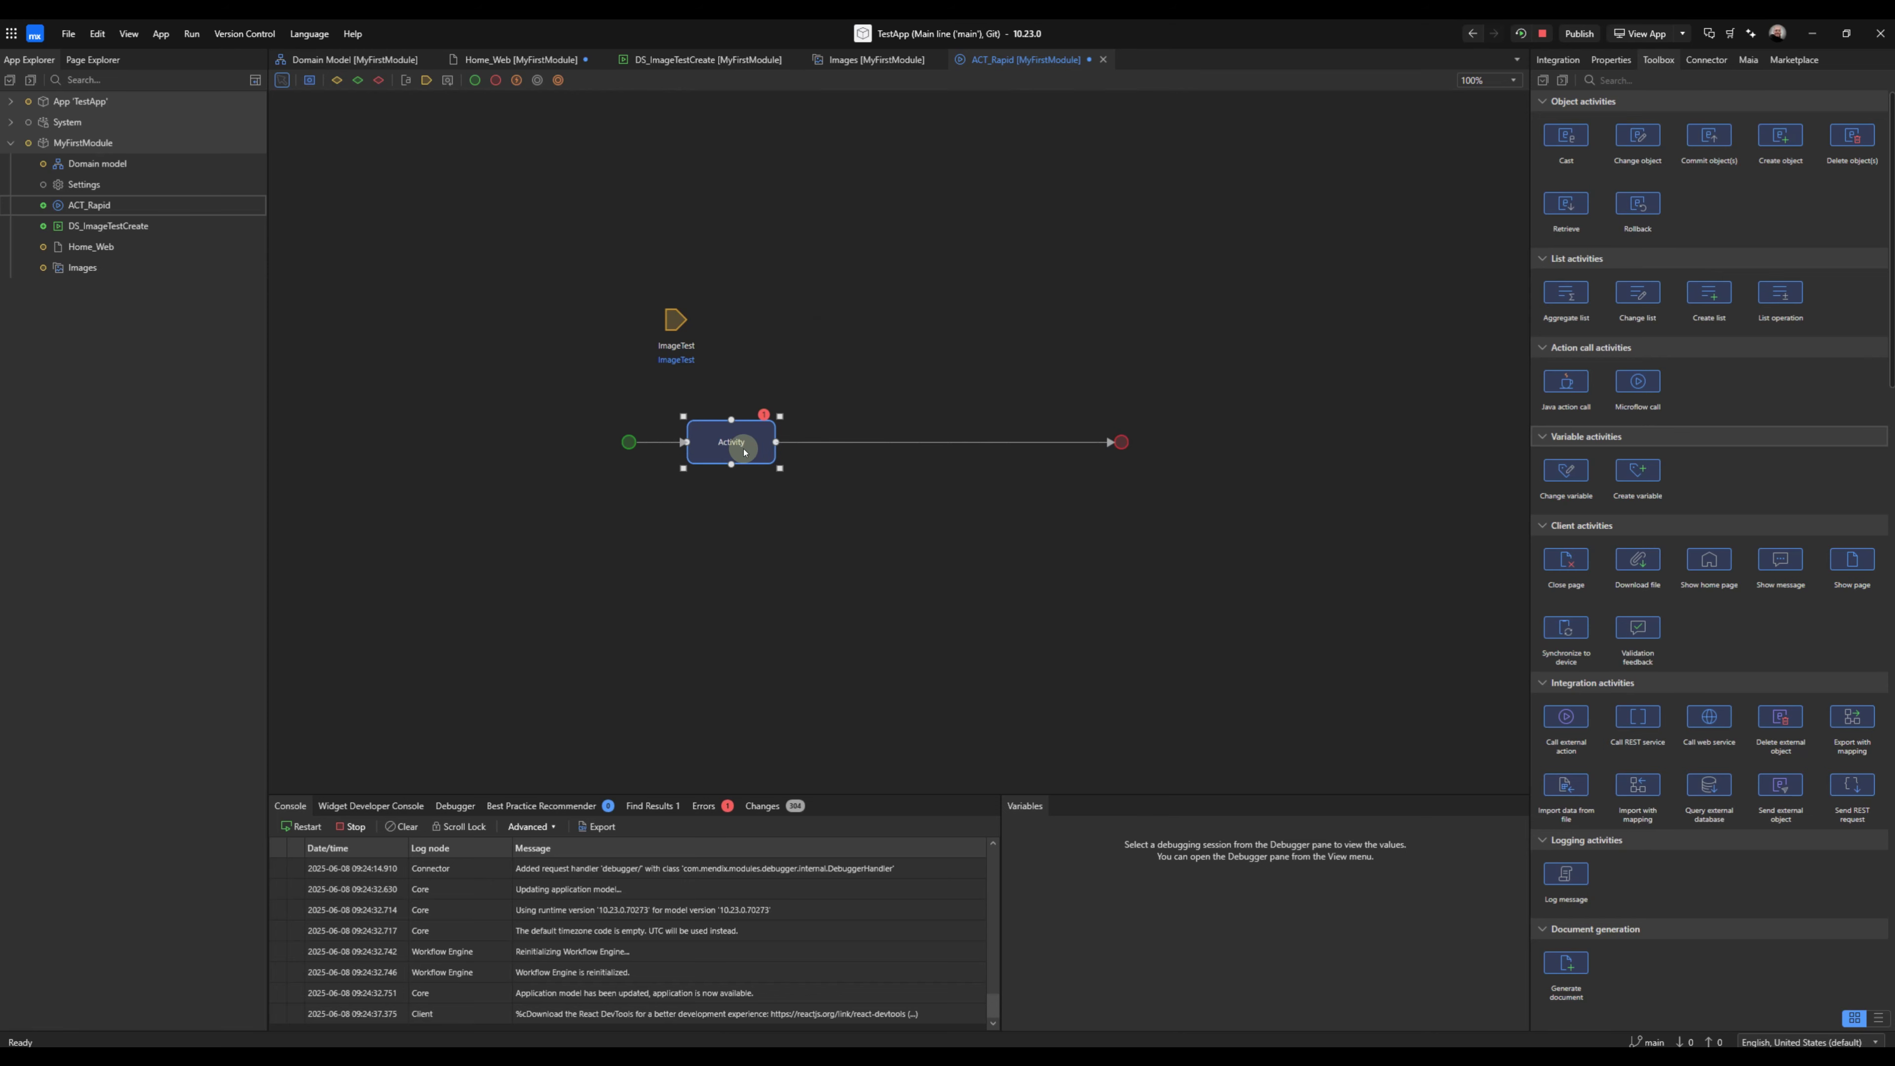
key(Delete)
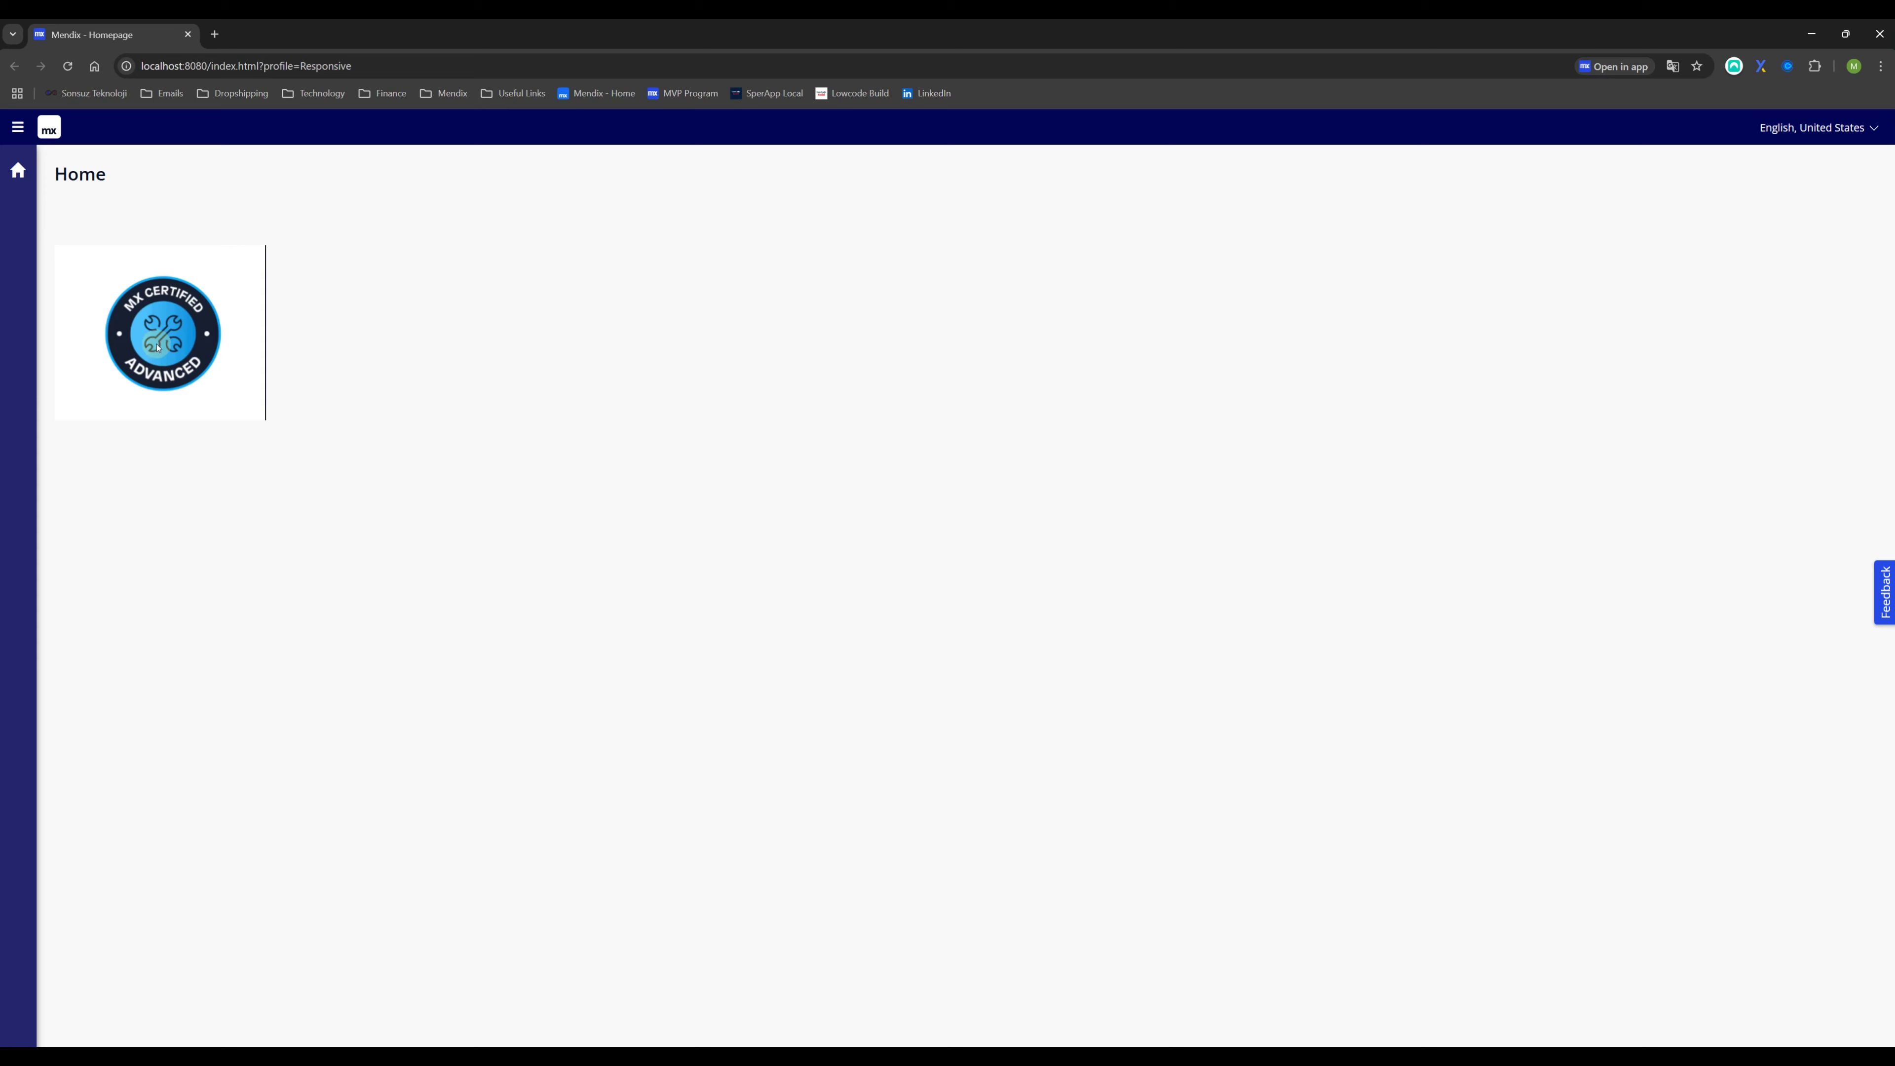
Switch to the browser, open the Home page's image in a new tab, and highlight the number at the end of its URL.
right_click(159, 343)
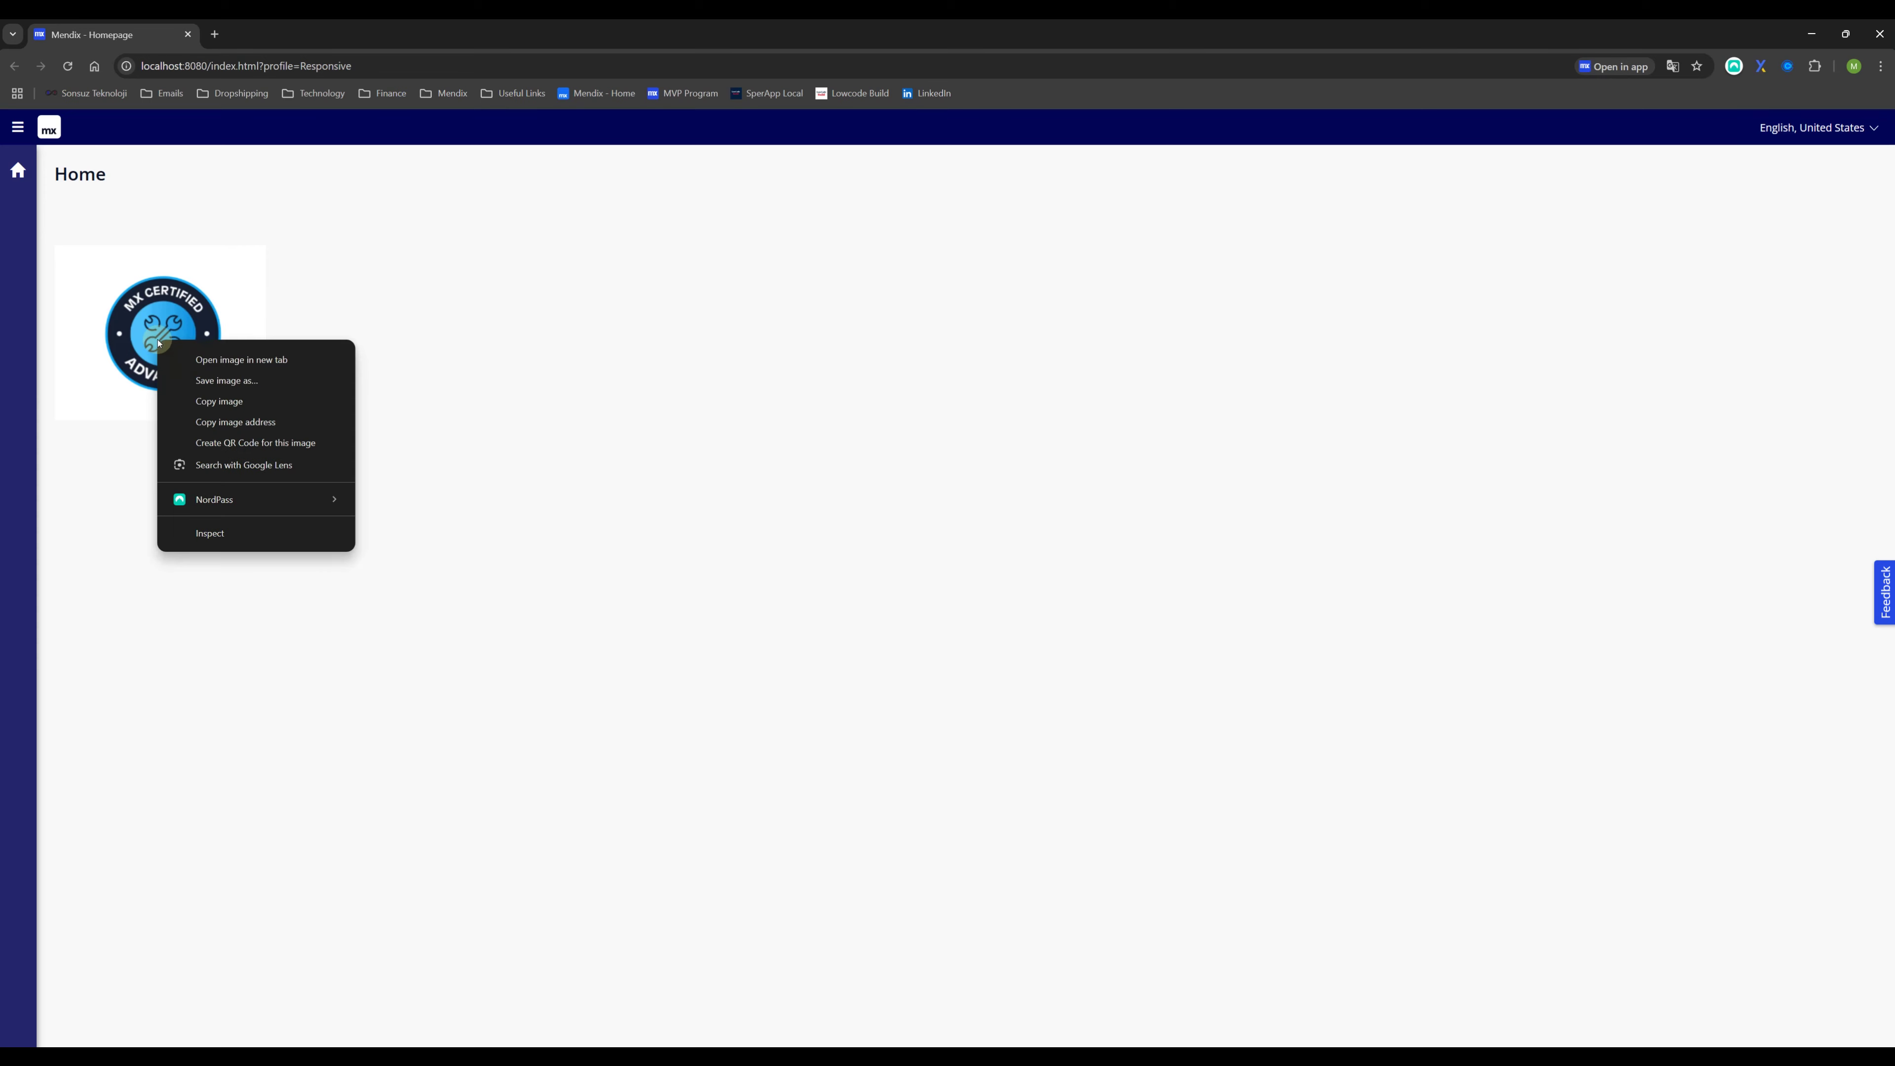
click(198, 360)
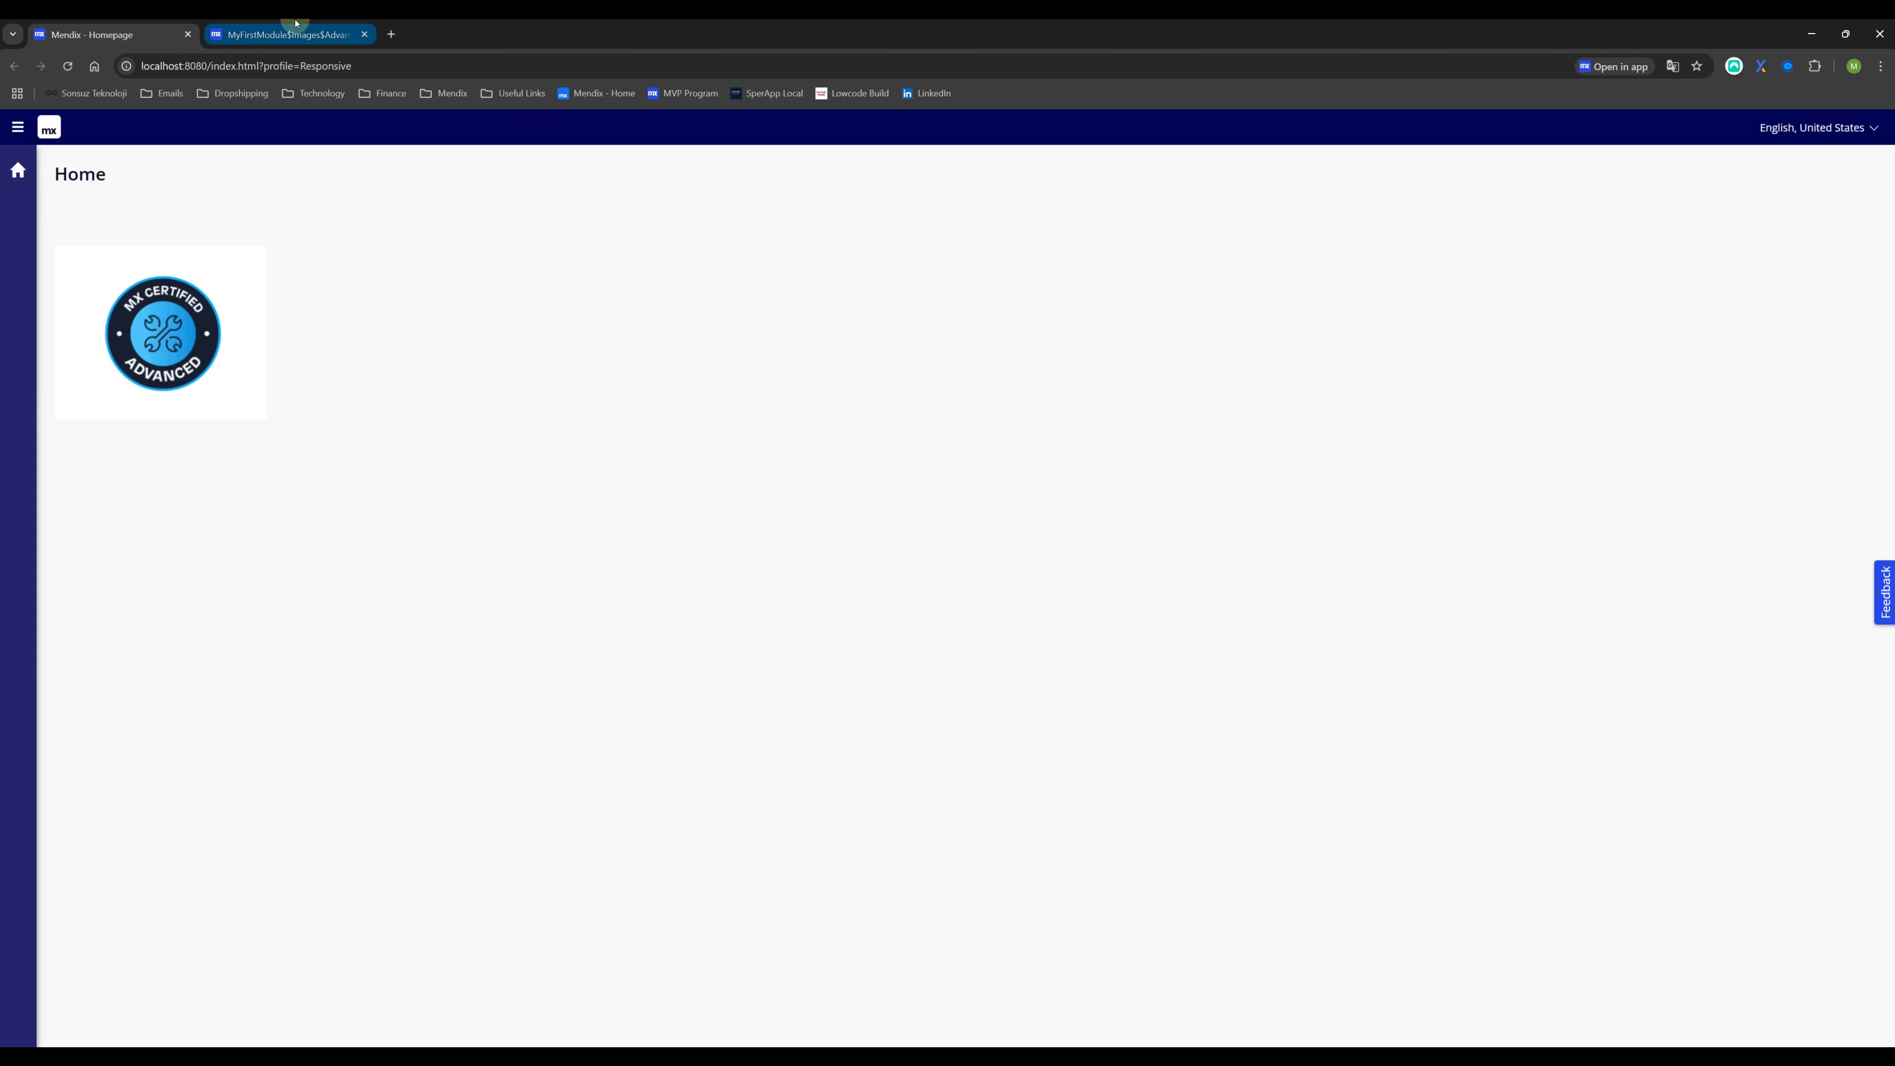
click(283, 35)
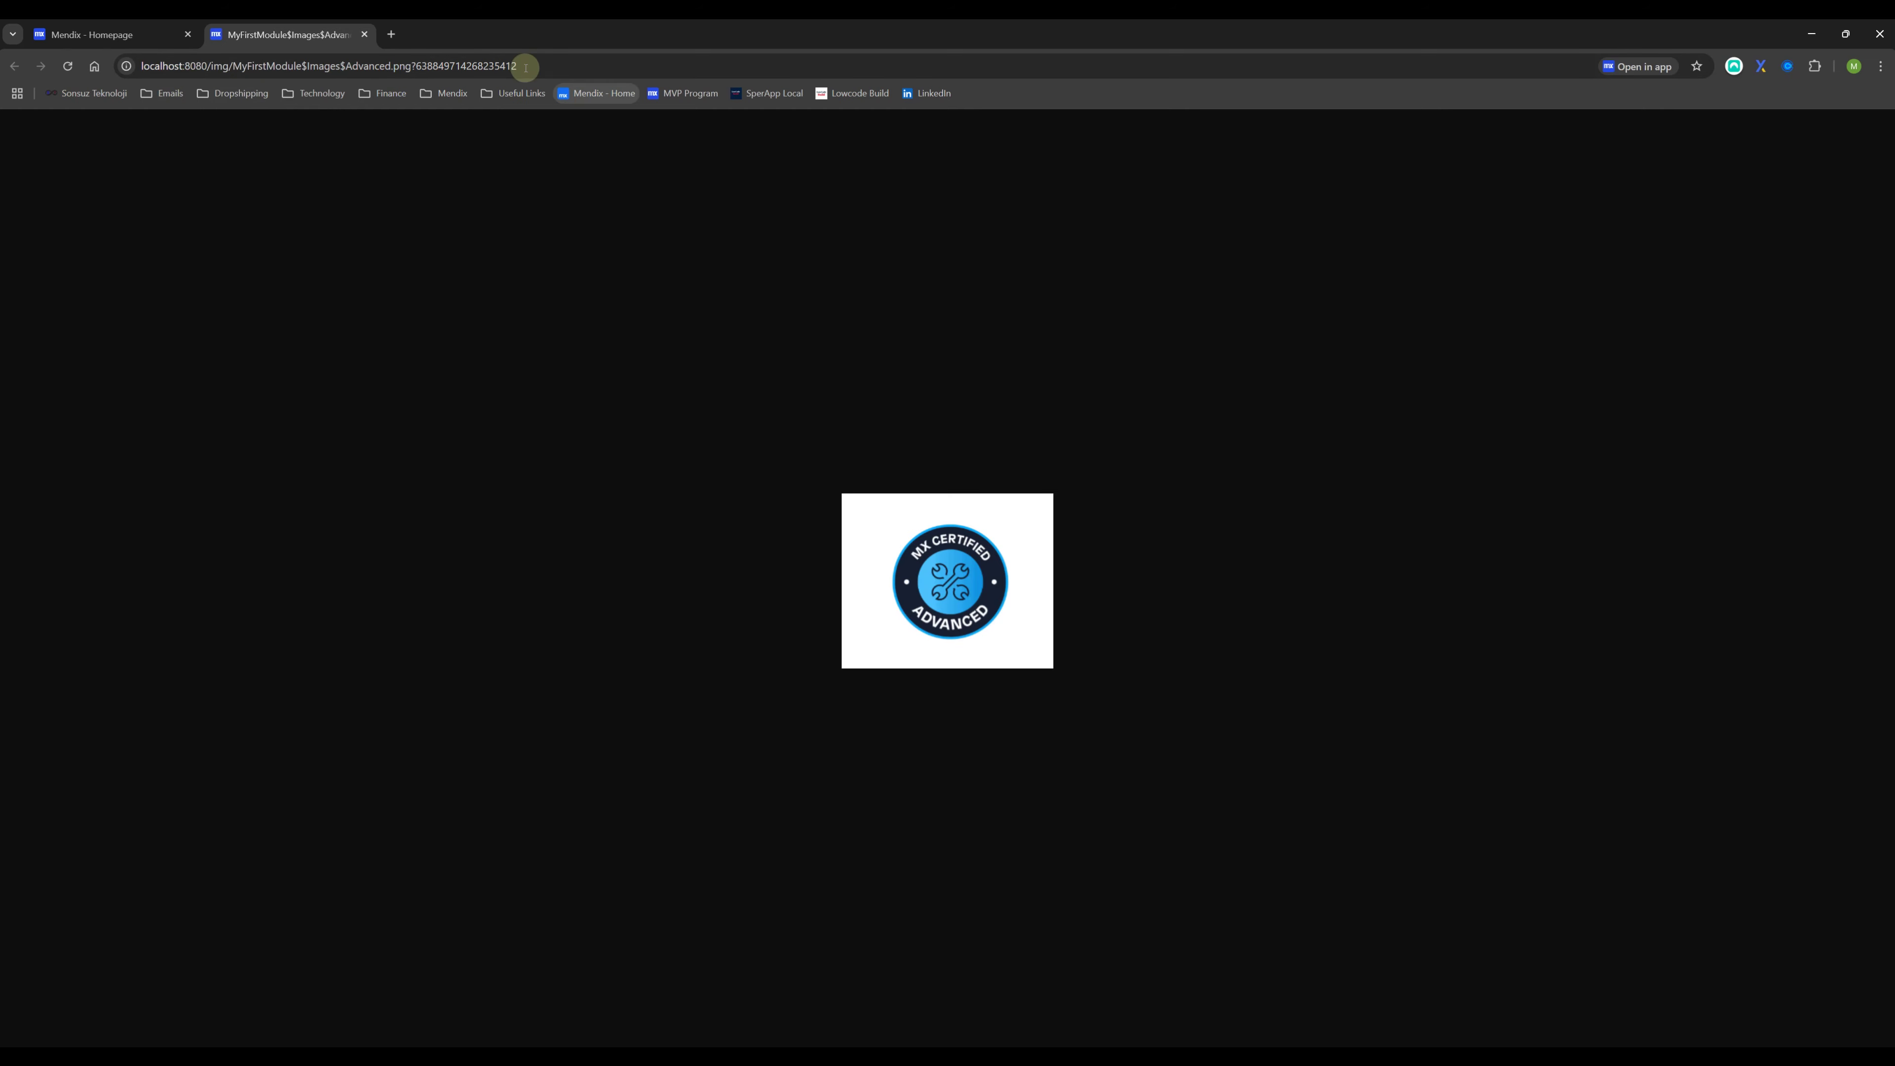
drag(421, 65, 674, 66)
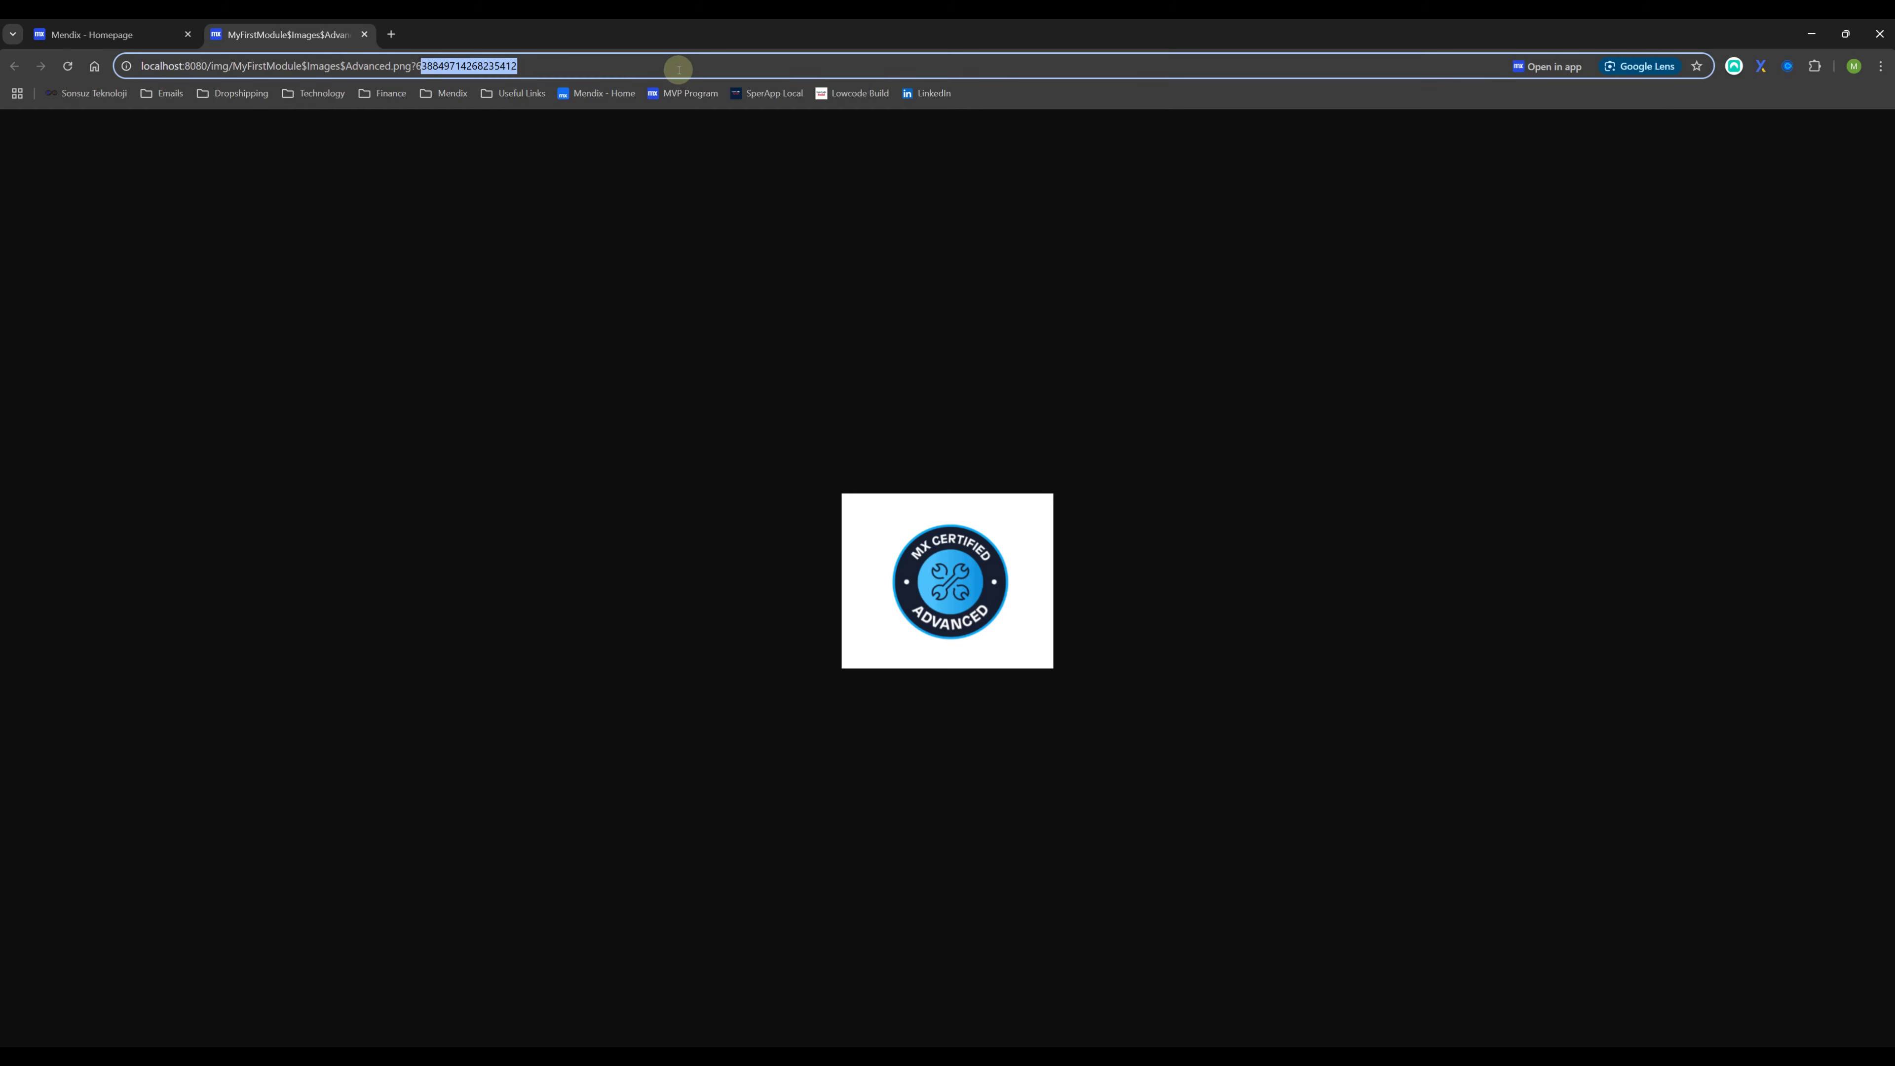